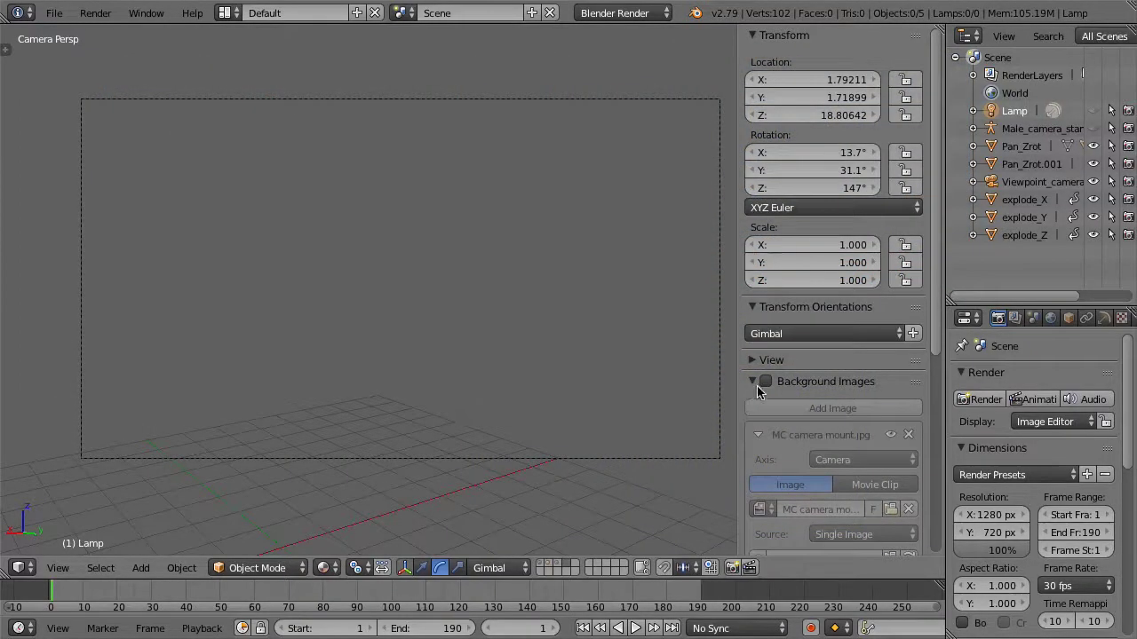
# Turn on the background images, swap in the annotated MC camera mount picture with the rotation axes, and show the gimbal rig's layer.
pyautogui.click(765, 381)
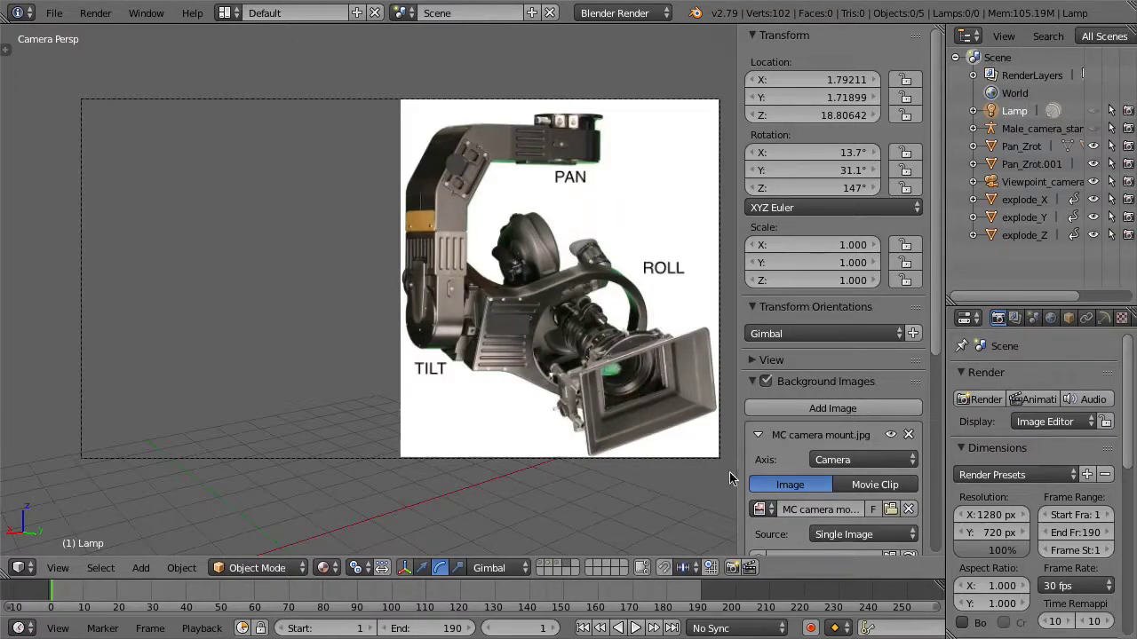
pyautogui.click(762, 509)
pyautogui.click(786, 381)
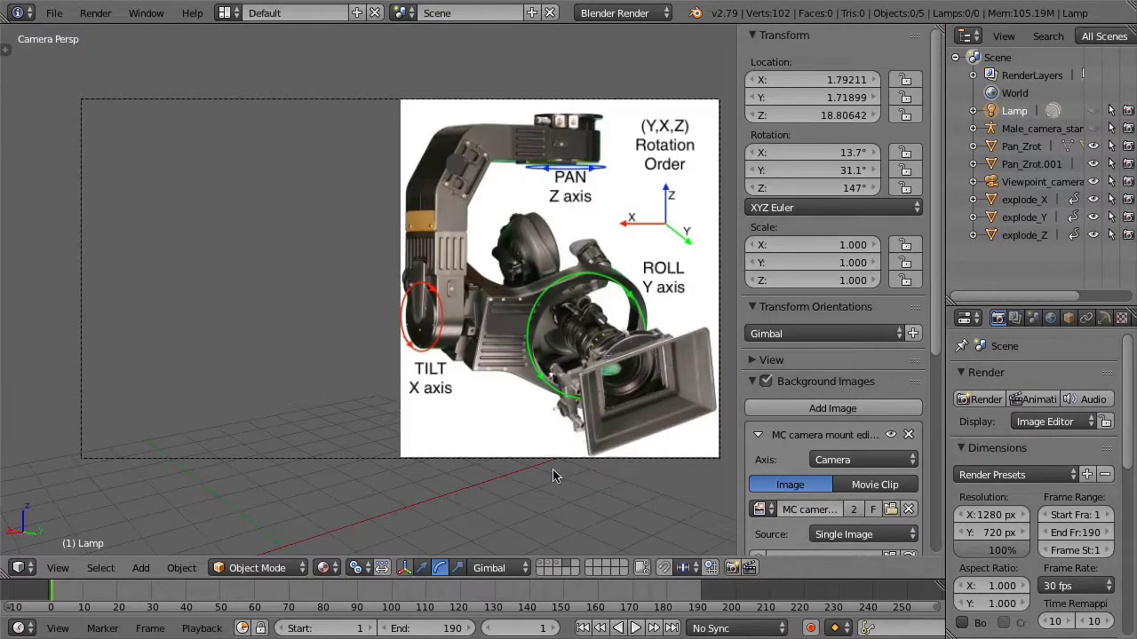
pyautogui.click(541, 565)
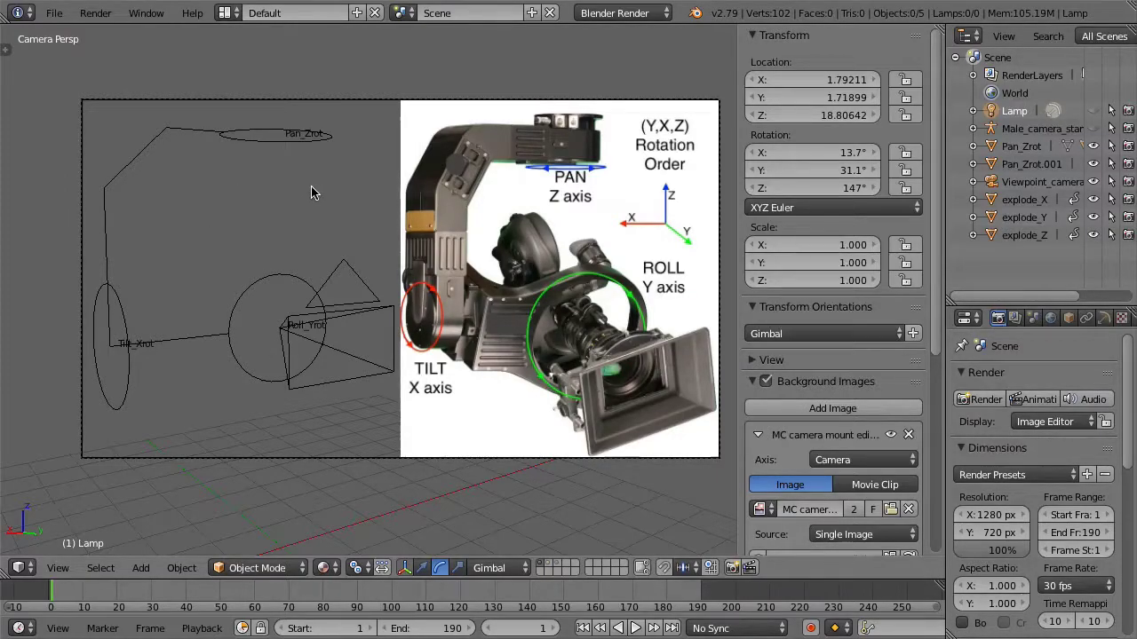
# Test the pan joint by rotating Pan_Zrot about Z to 27°, and clear its rotation.
pyautogui.rightClick(265, 133)
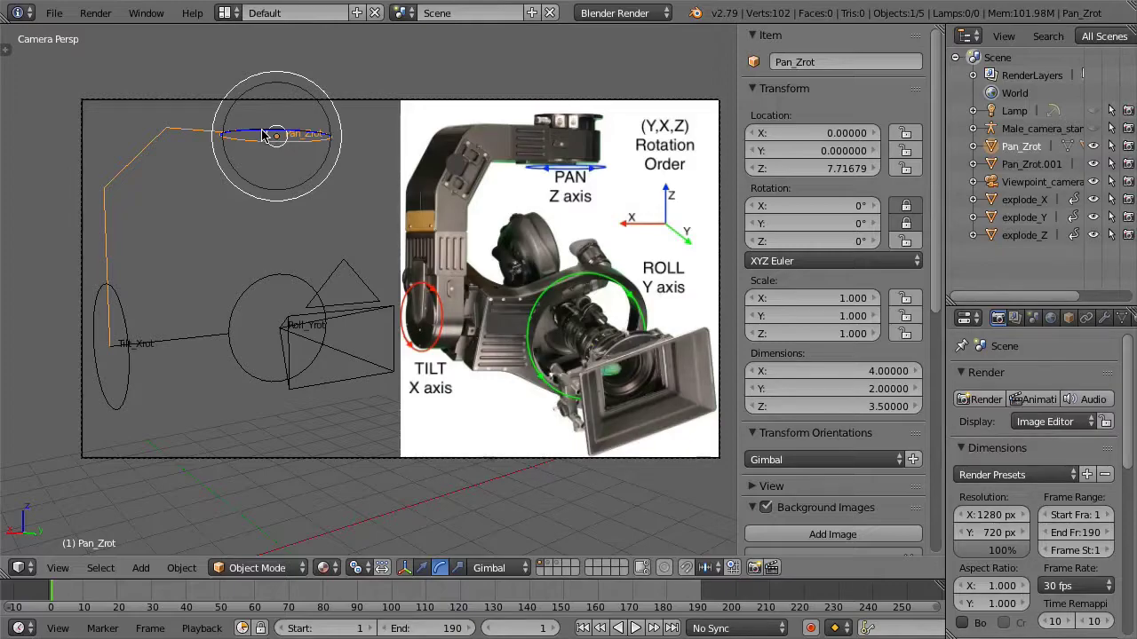
pyautogui.moveTo(263, 133); pyautogui.dragTo(224, 146)
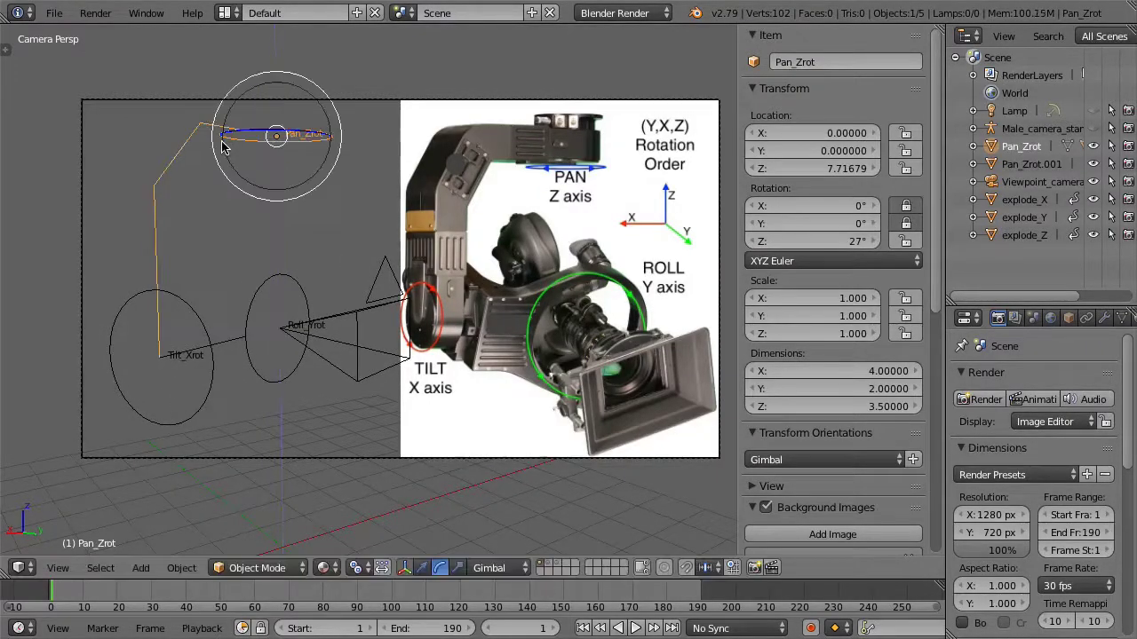
pyautogui.hotkey('alt', 'r')
# Test the tilt joint by rotating Tilt_Xrot about its X axis, and clear its rotation.
pyautogui.rightClick(125, 336)
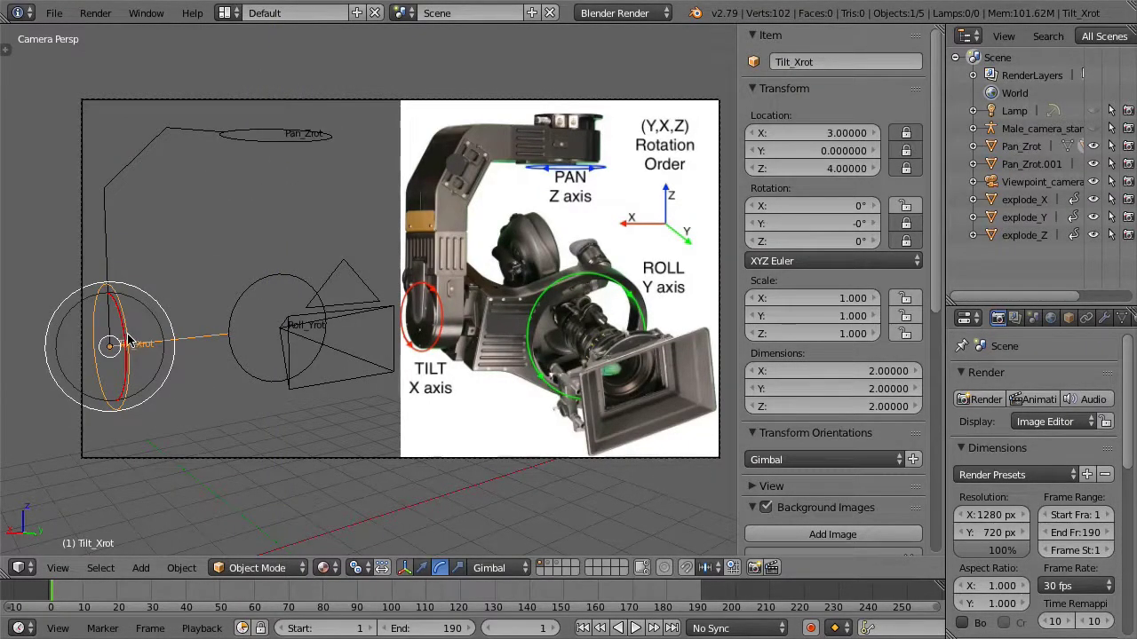
pyautogui.moveTo(127, 340); pyautogui.dragTo(183, 246)
pyautogui.hotkey('alt', 'r')
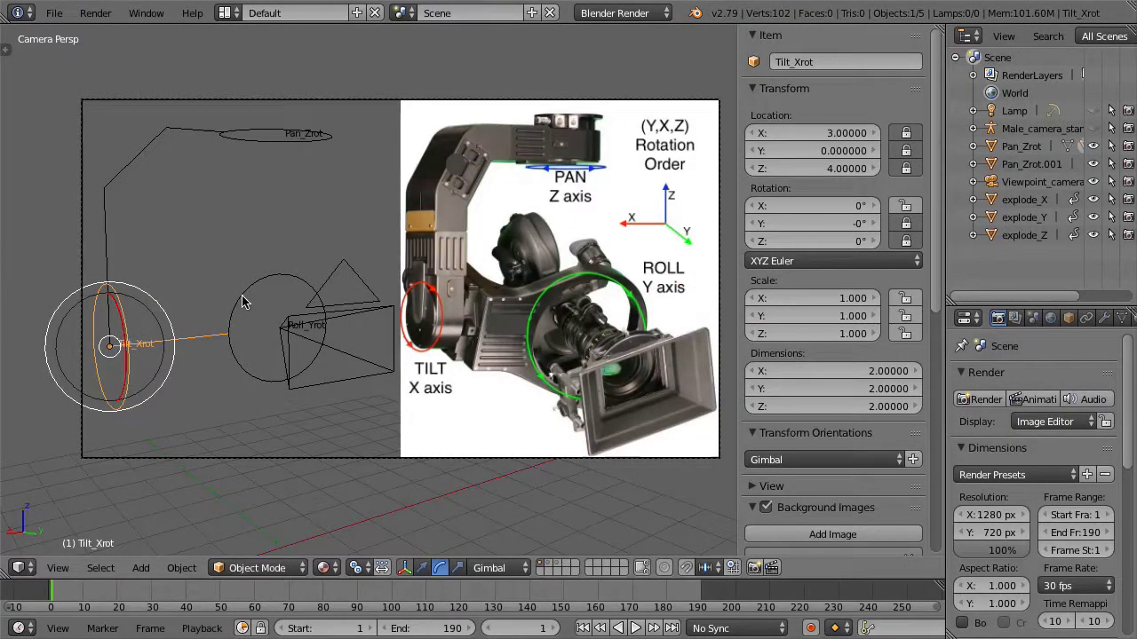
# Test the roll joint by rotating Roll_Yrot about its Y axis, and undo that rotation.
pyautogui.rightClick(243, 302)
pyautogui.moveTo(244, 302); pyautogui.dragTo(235, 273)
pyautogui.hotkey('ctrl', 'z')
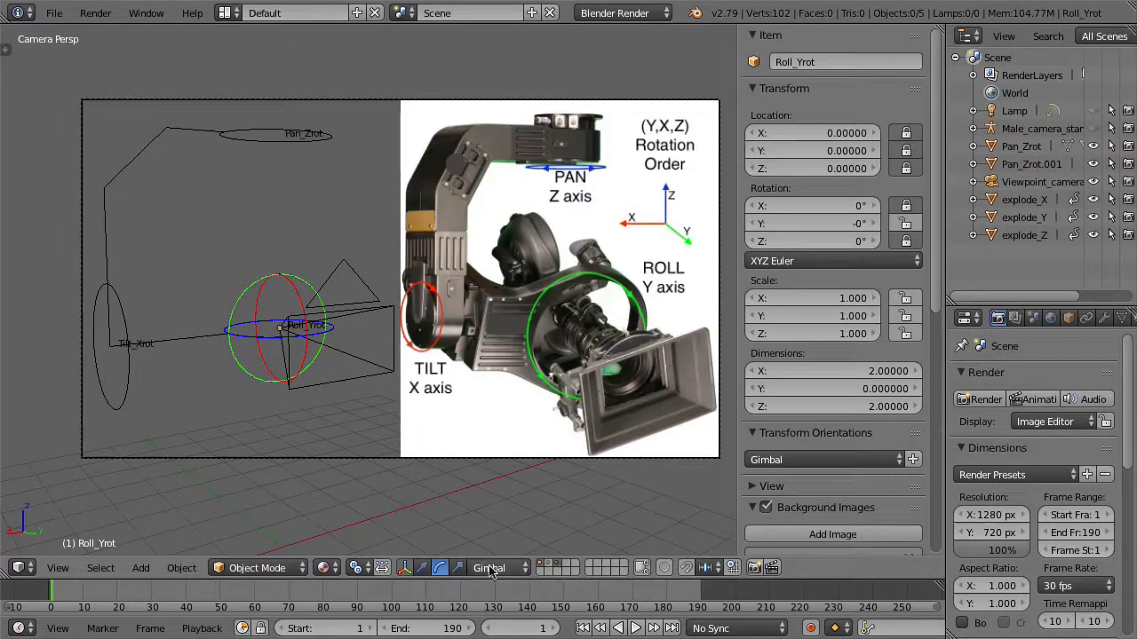
# Scrub and play the animation of the coloured gimbal rings to compare them with the pan, tilt and roll joints.
pyautogui.moveTo(54, 590); pyautogui.dragTo(77, 608)
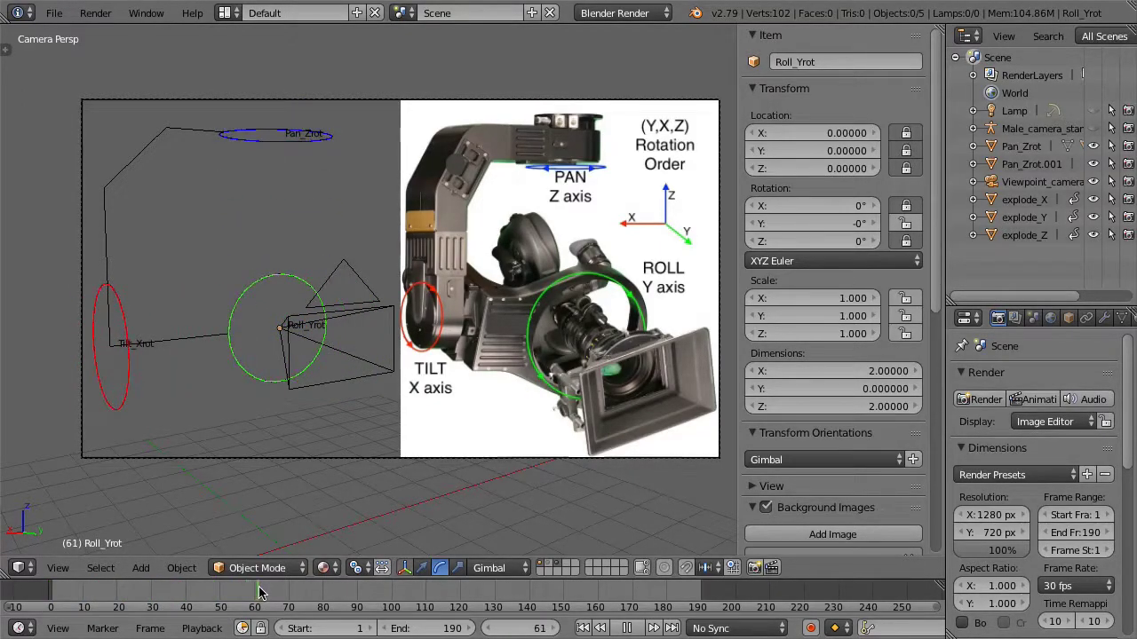
pyautogui.click(49, 593)
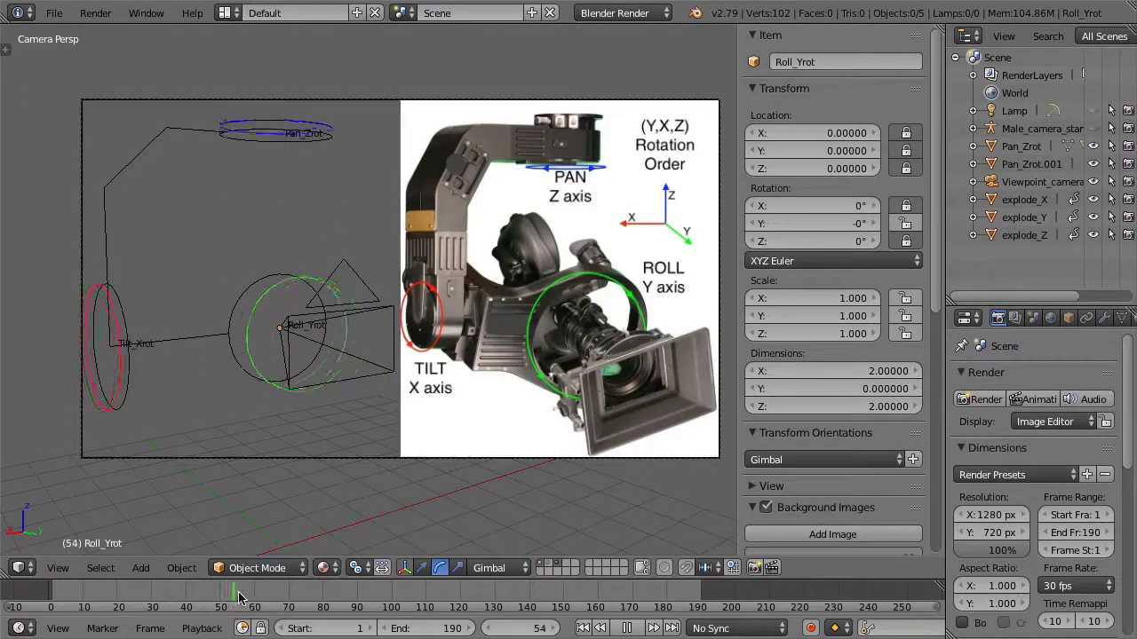
pyautogui.hotkey('alt', 'a')
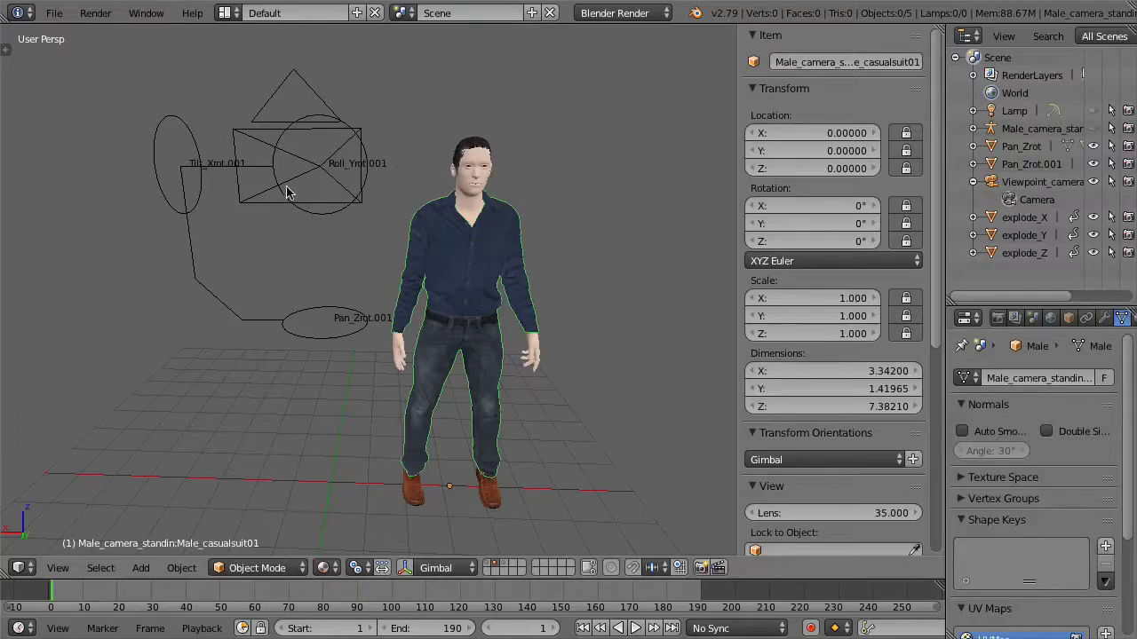
# Rotate Tilt_Xrot.001 about X and its parent pan ring about Z to try out the stand-in's head movement.
pyautogui.rightClick(199, 202)
pyautogui.moveTo(813, 206); pyautogui.dragTo(860, 206)
pyautogui.rightClick(359, 178)
pyautogui.press('[')
pyautogui.press('[')
pyautogui.moveTo(785, 241)
pyautogui.mouseDown()
pyautogui.moveTo(808, 240)
pyautogui.moveTo(766, 240)
pyautogui.moveTo(778, 241)
pyautogui.mouseUp()
# Rotate Tilt_Xrot.001 about X until its camera points straight up, and select the Pan_Zrot.001 ring.
pyautogui.press(']')
pyautogui.moveTo(818, 207); pyautogui.dragTo(814, 207)
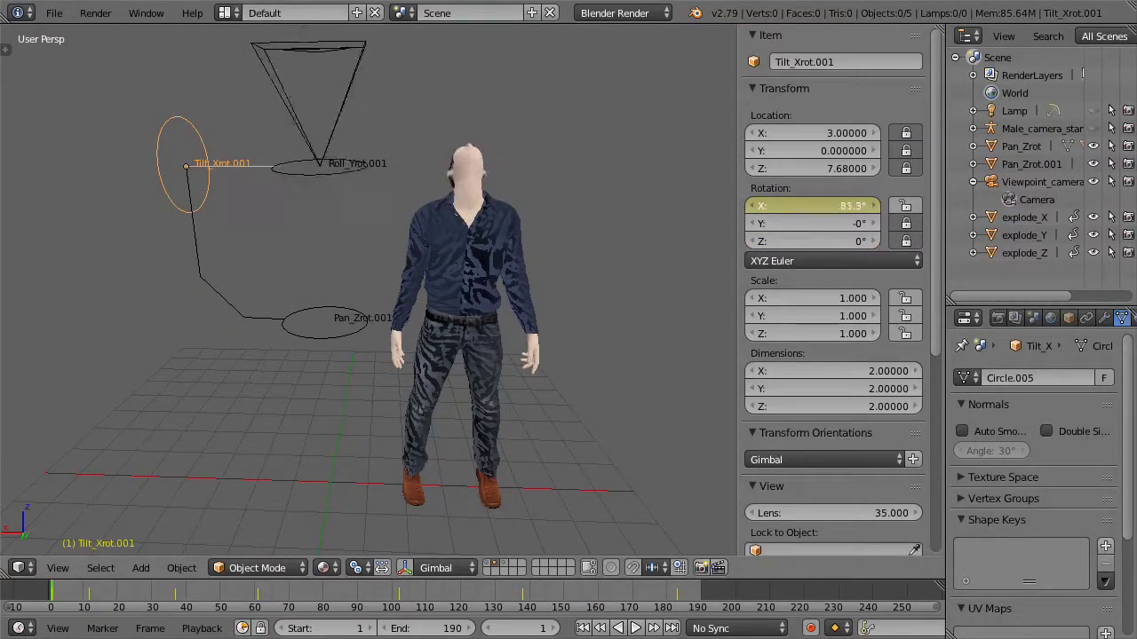
pyautogui.moveTo(802, 209); pyautogui.dragTo(812, 243)
pyautogui.rightClick(362, 323)
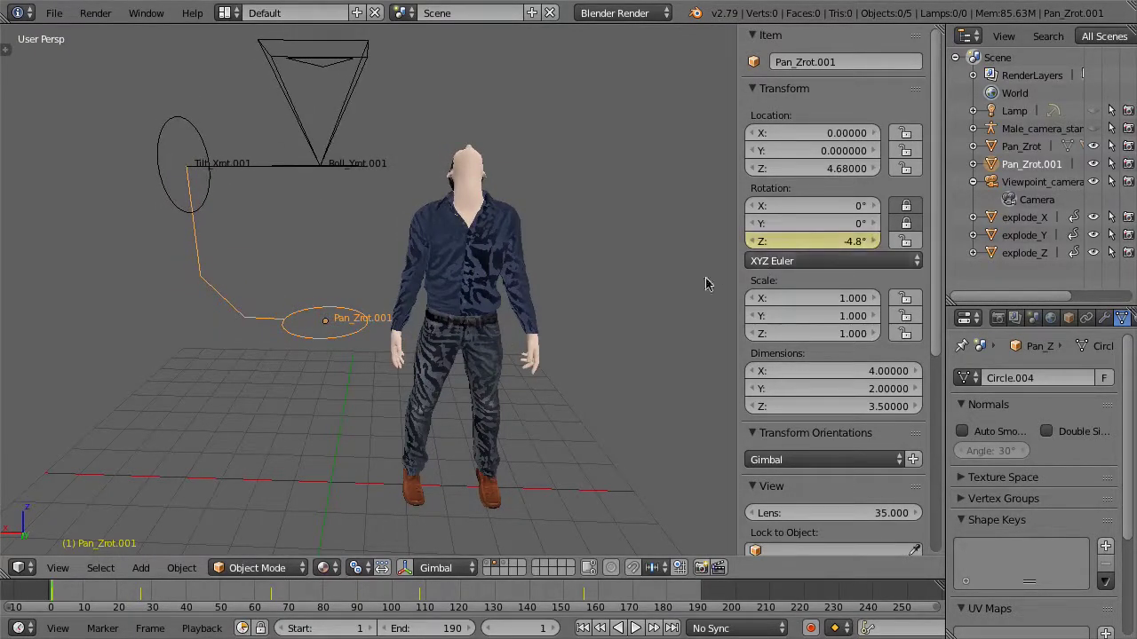
# Play the animation with the male stand-in selected and examine the head and camera rig movement from the side.
pyautogui.rightClick(455, 304)
pyautogui.hotkey('alt', 'a')
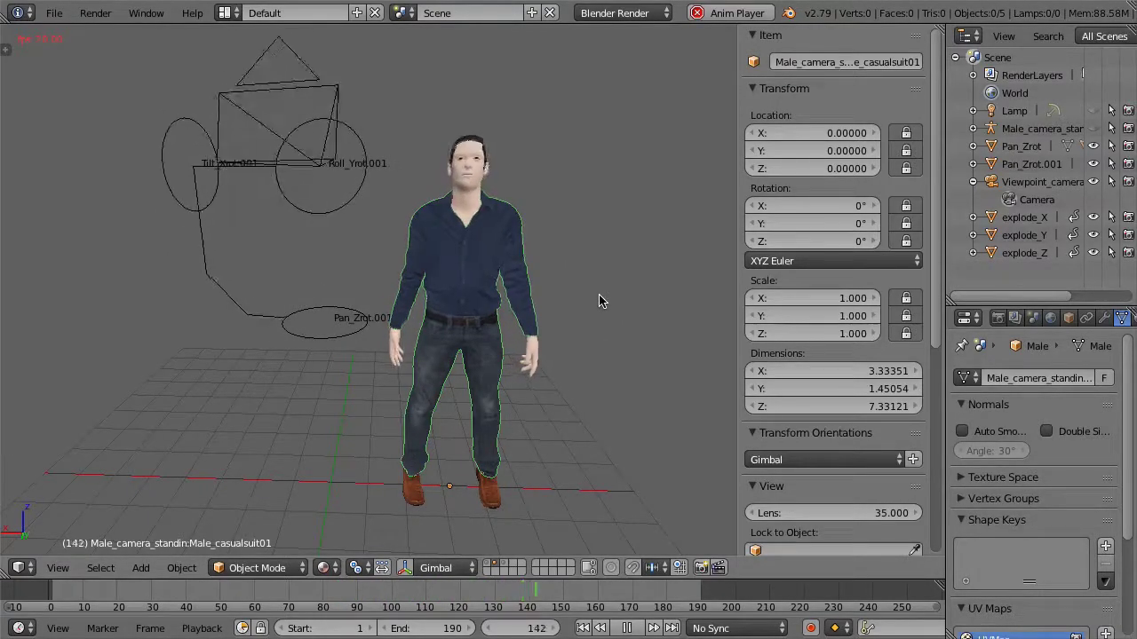
pyautogui.moveTo(660, 300); pyautogui.dragTo(457, 304, button='middle')
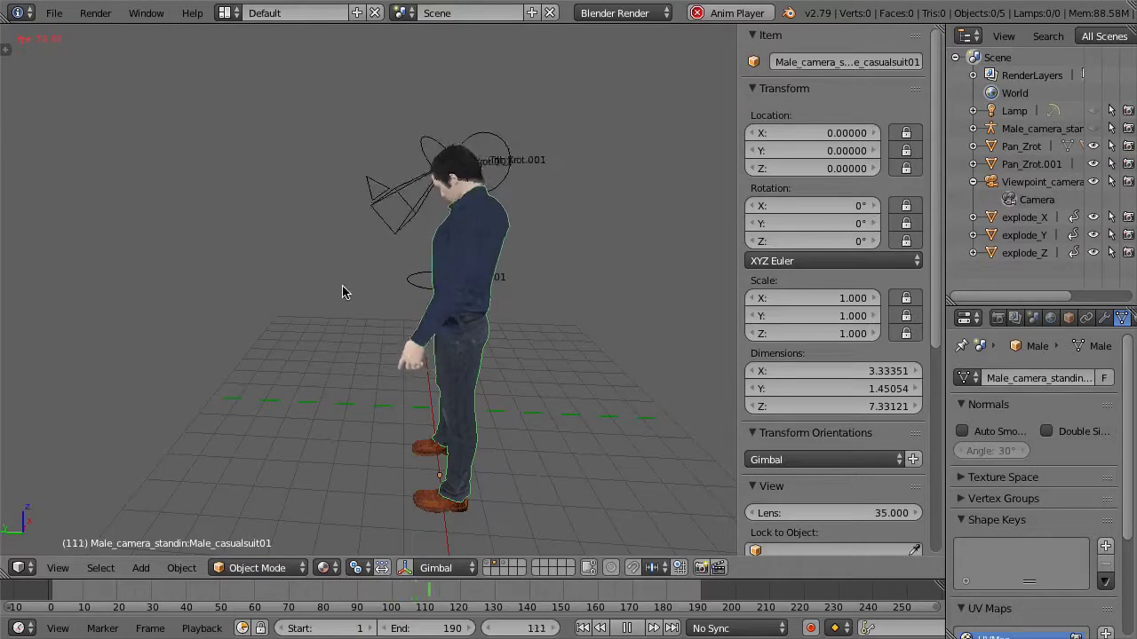
pyautogui.moveTo(367, 325); pyautogui.dragTo(540, 402, button='middle')
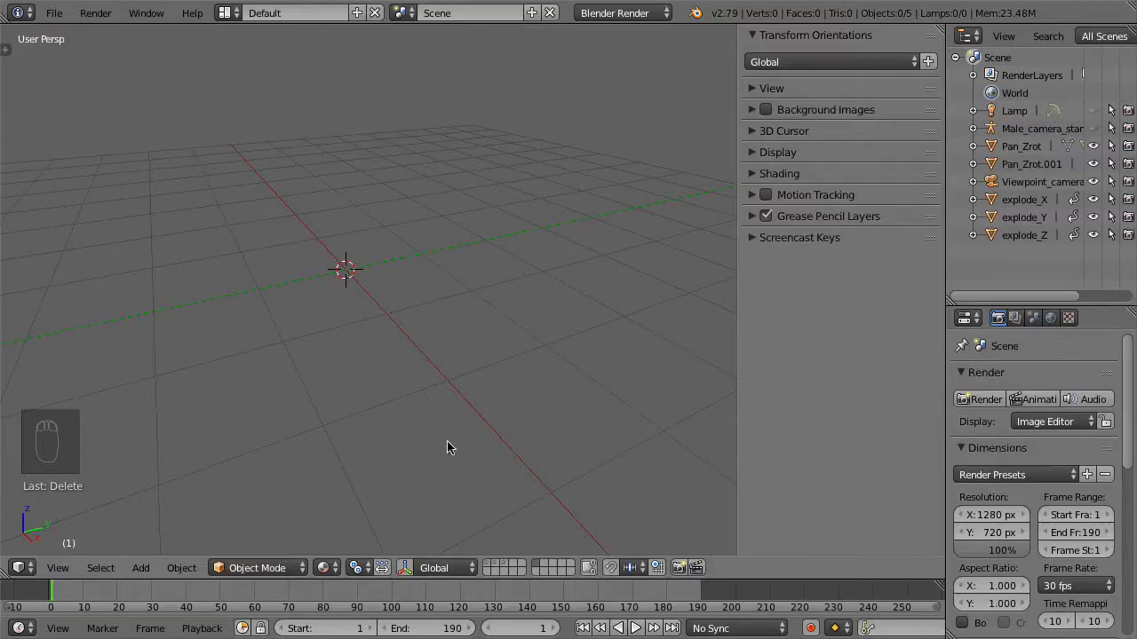
# Add a camera at the origin and set its X, Y and Z rotation to 0°.
pyautogui.click(141, 569)
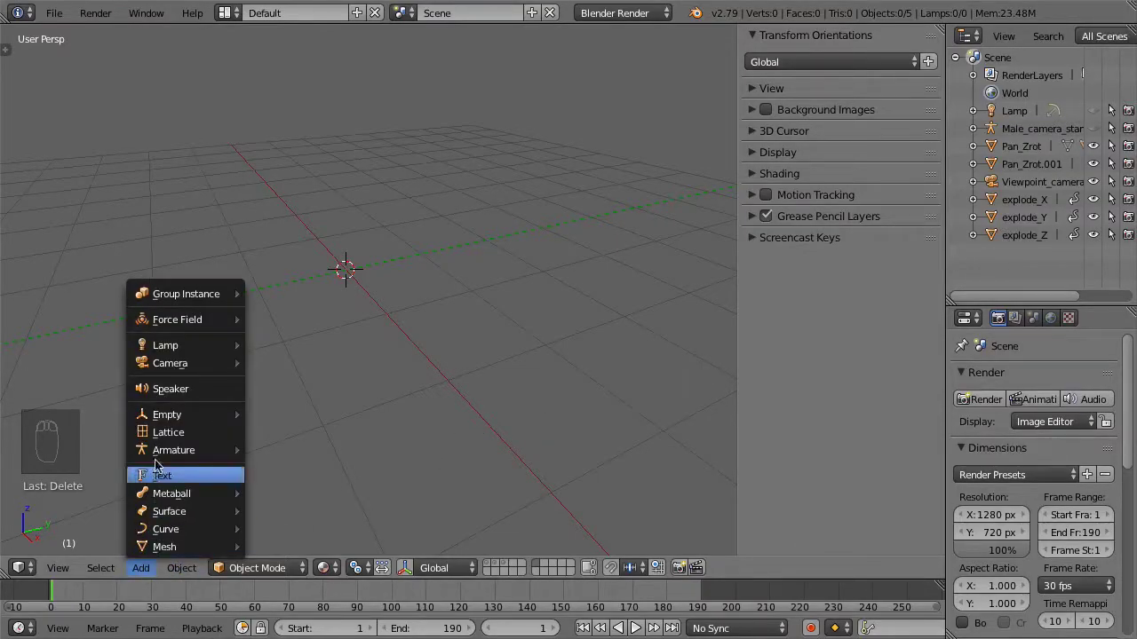
pyautogui.moveTo(164, 365)
pyautogui.click(293, 365)
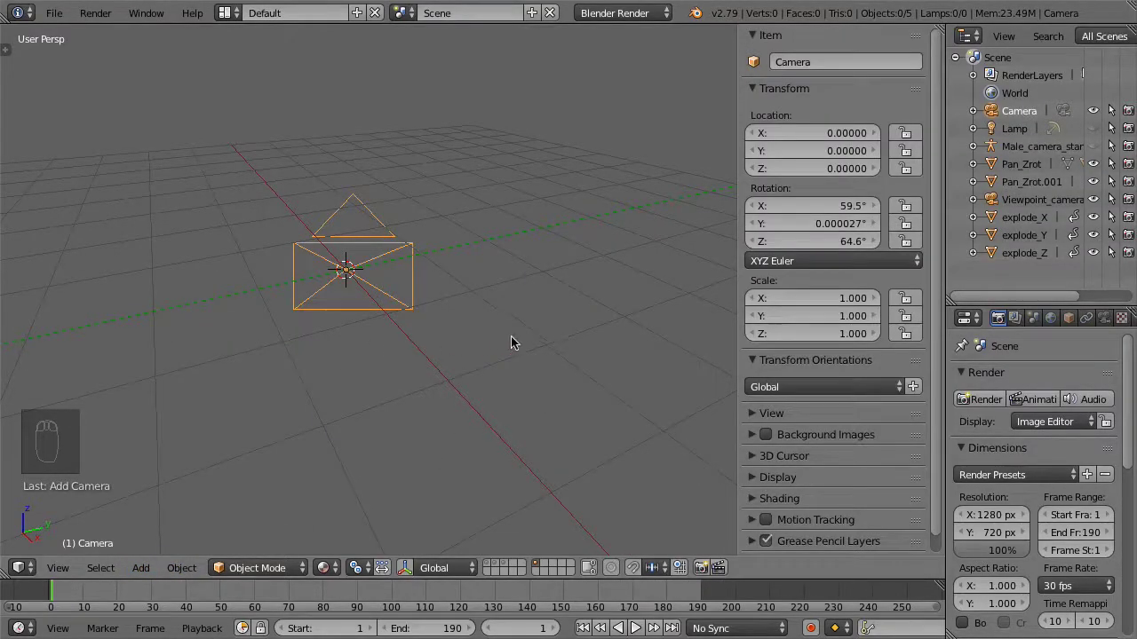
pyautogui.moveTo(799, 206); pyautogui.dragTo(799, 242)
pyautogui.write('0')
pyautogui.press('Return')
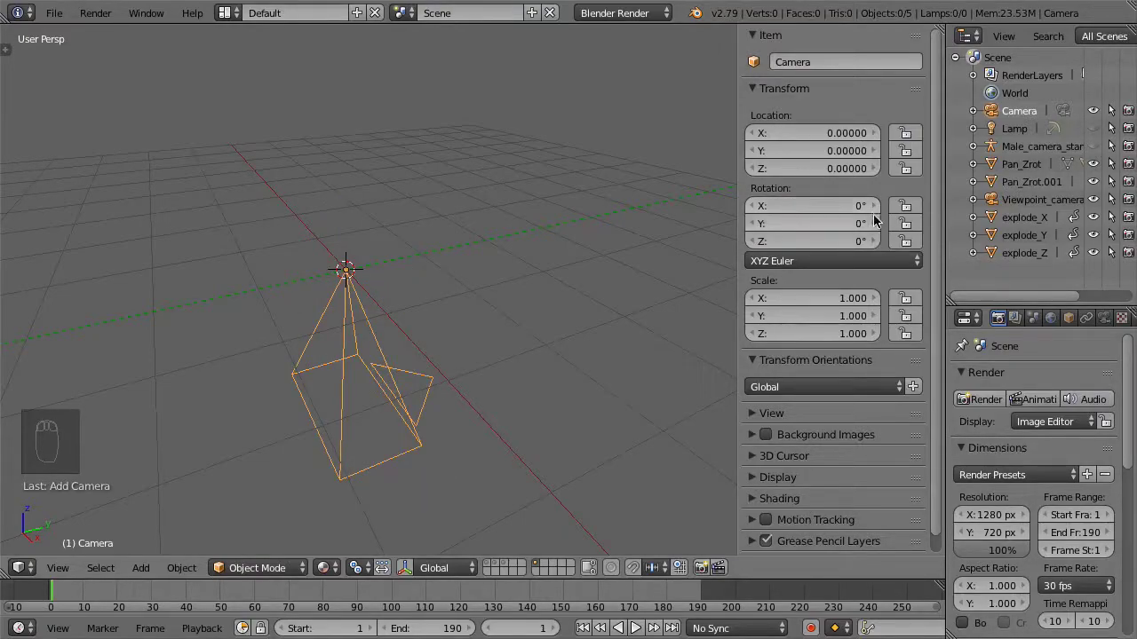
# Set the camera's rotation order to YXZ Euler, and display the rotation manipulator in Gimbal orientation.
pyautogui.click(853, 261)
pyautogui.click(835, 183)
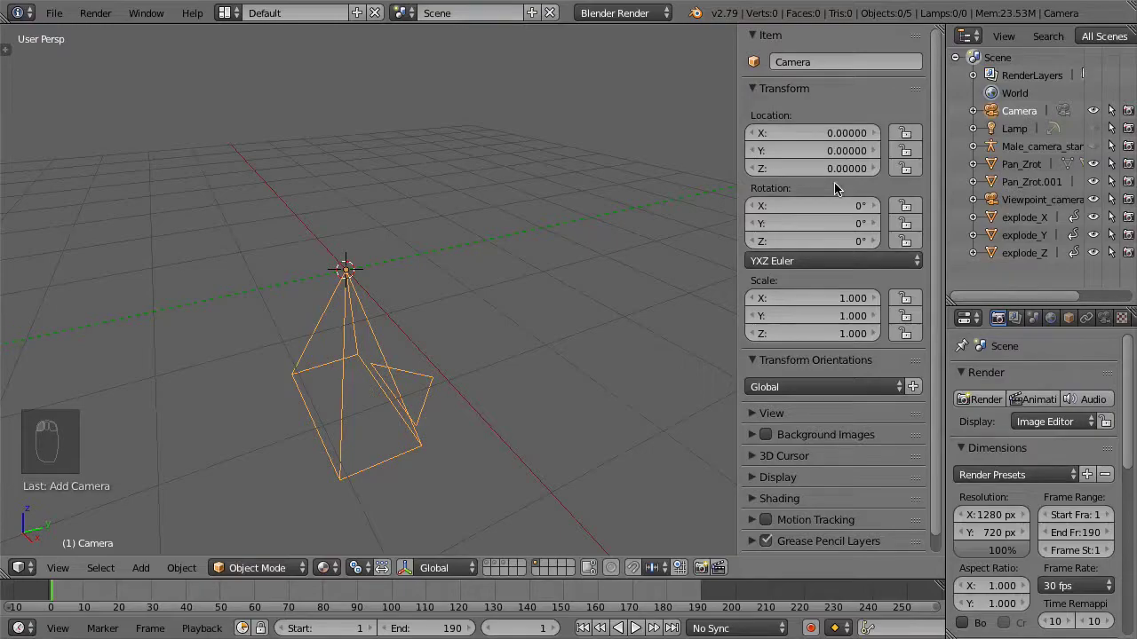
pyautogui.click(436, 569)
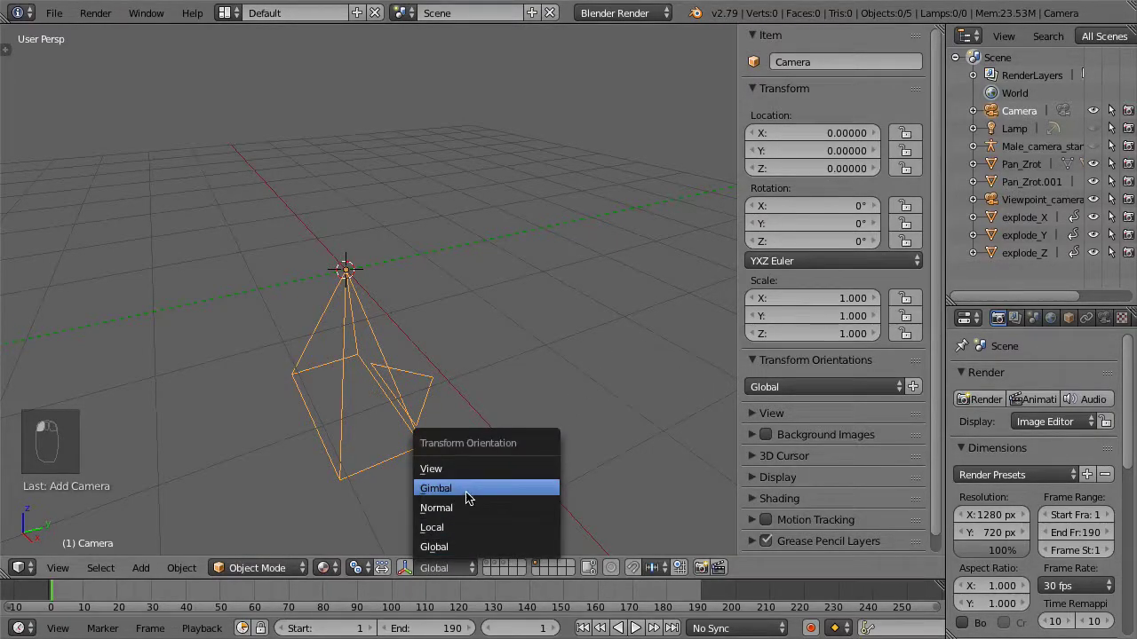
pyautogui.click(467, 491)
pyautogui.click(404, 568)
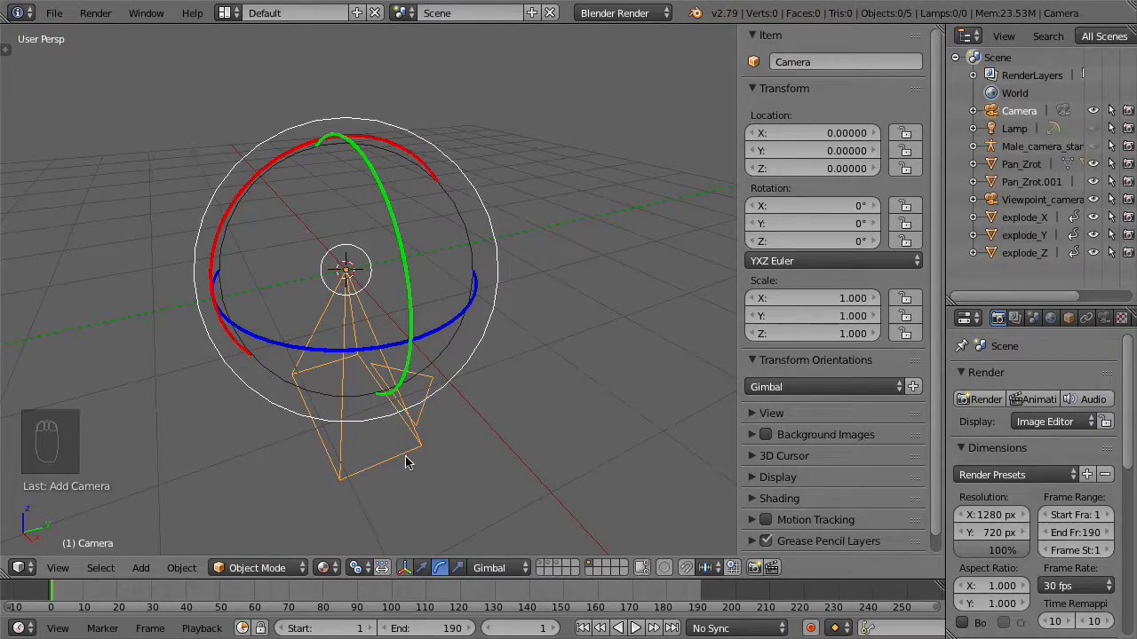
# Rotate the camera about X to 90.3°, back to 5.2° and up to 89.6°, and vary its Y and Z rotation.
pyautogui.moveTo(786, 208); pyautogui.dragTo(872, 208)
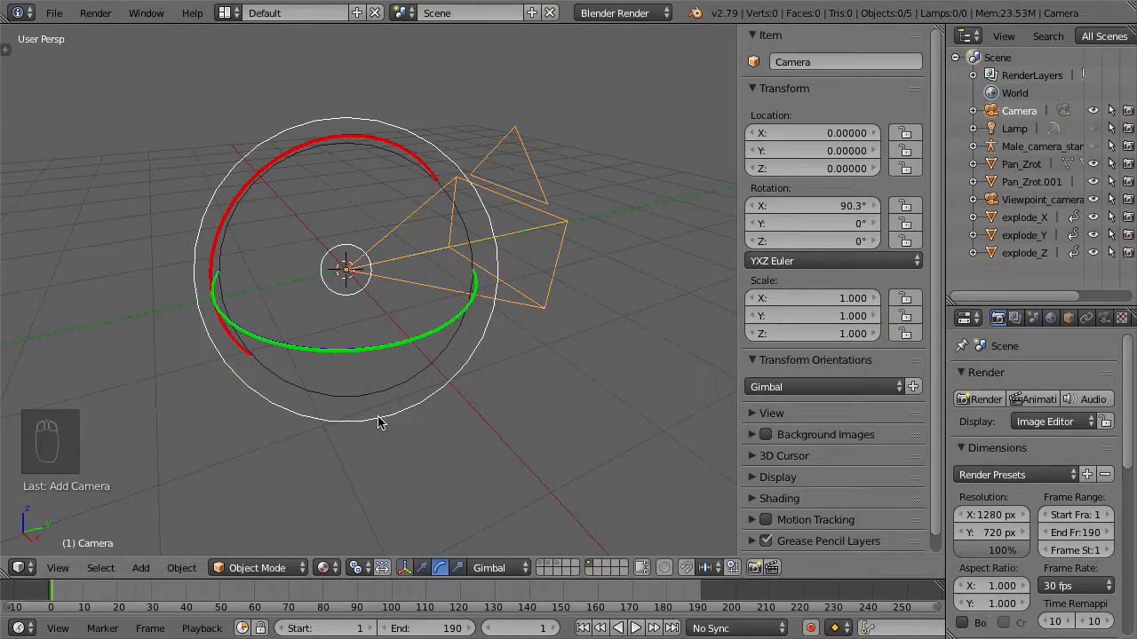
pyautogui.moveTo(786, 206); pyautogui.dragTo(711, 206)
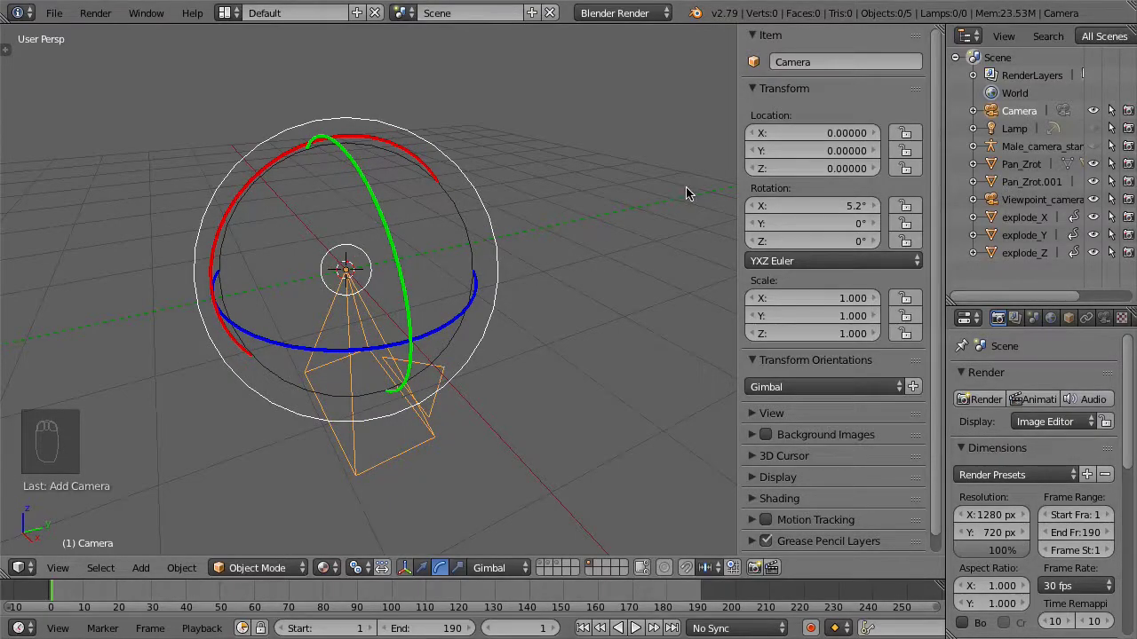
pyautogui.moveTo(828, 205); pyautogui.dragTo(865, 205)
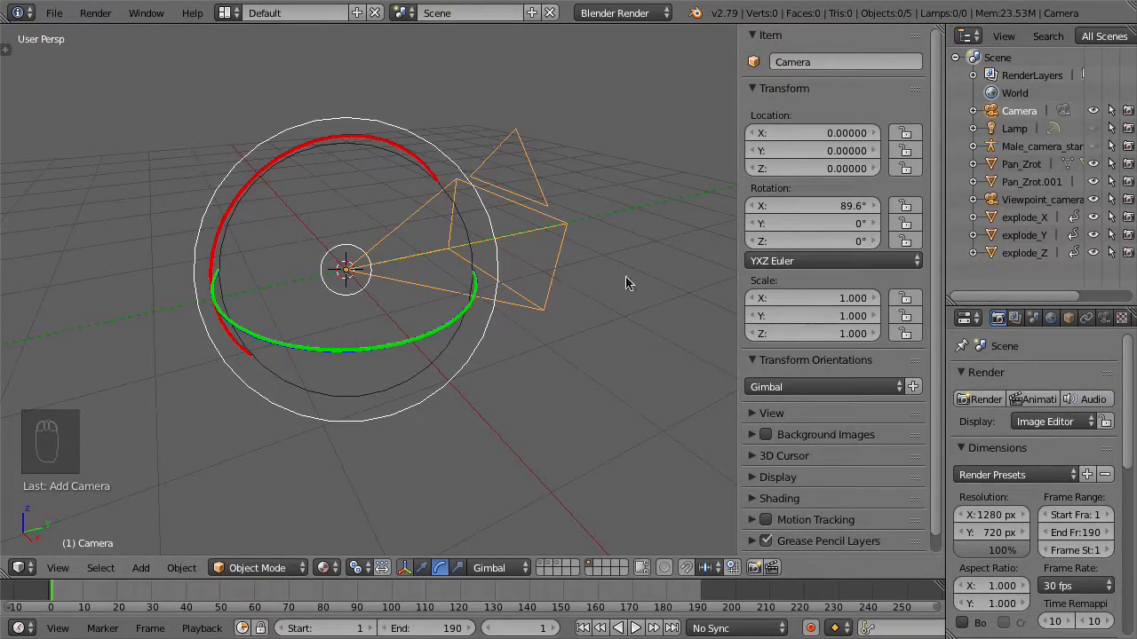
pyautogui.moveTo(773, 223); pyautogui.dragTo(813, 241)
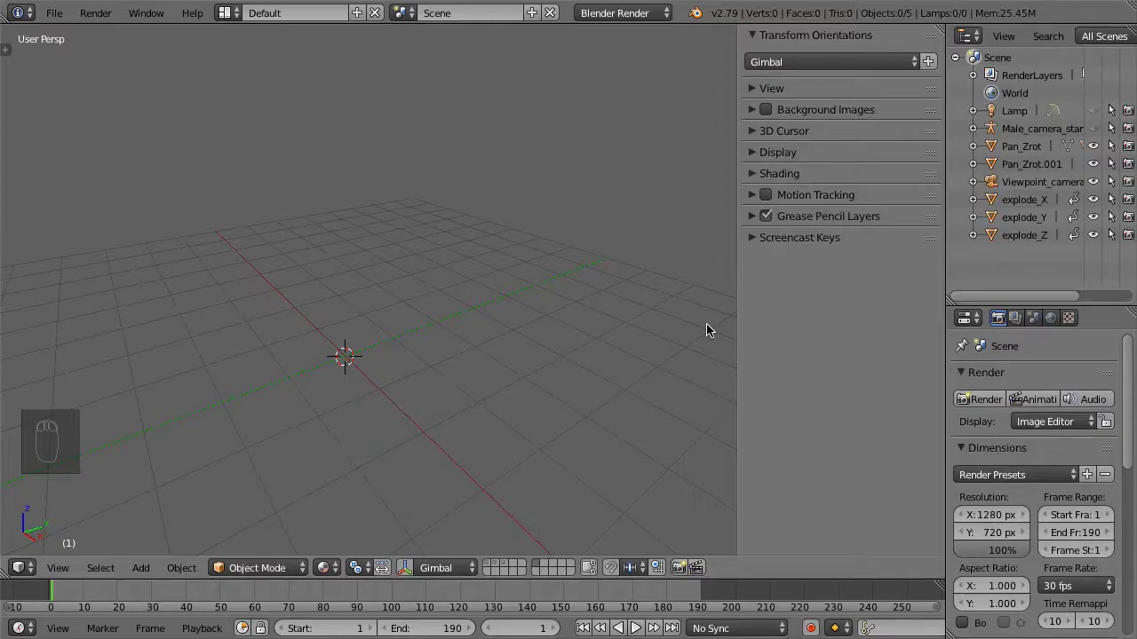
# Enable the Add Camera Rigs add-on in the user preferences and save the user settings.
pyautogui.click(55, 13)
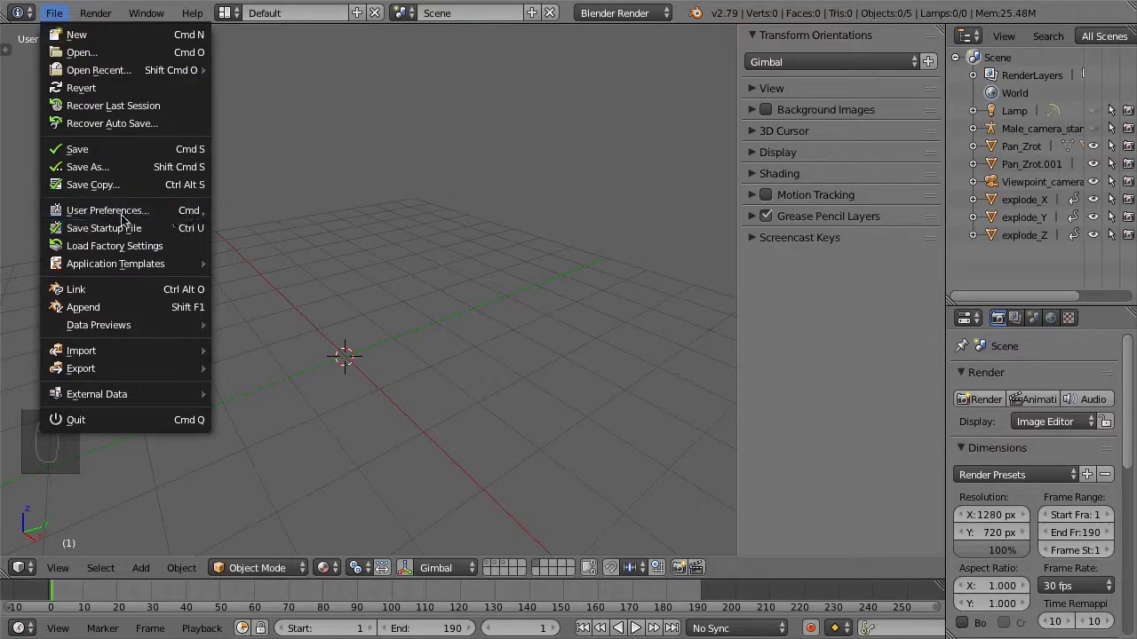
pyautogui.click(148, 211)
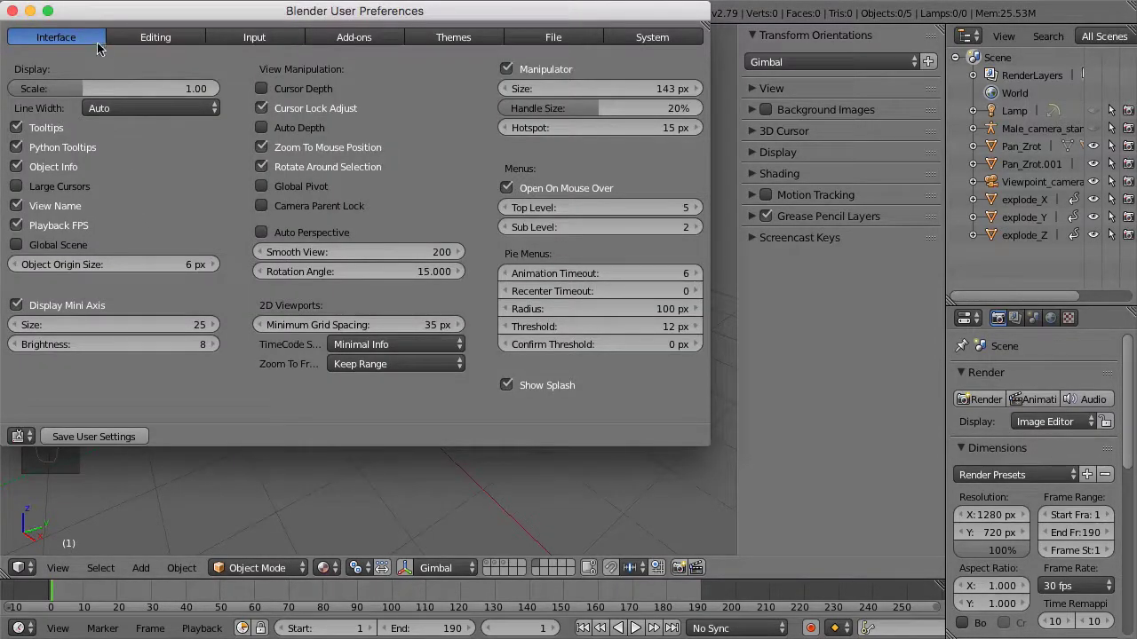
pyautogui.click(383, 40)
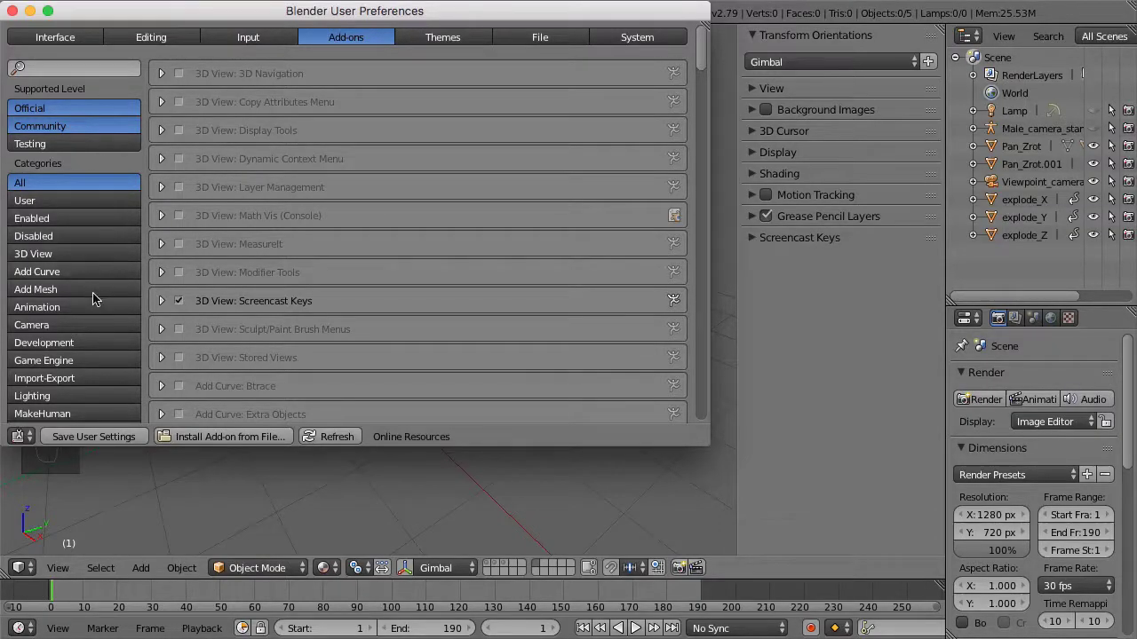
pyautogui.click(78, 330)
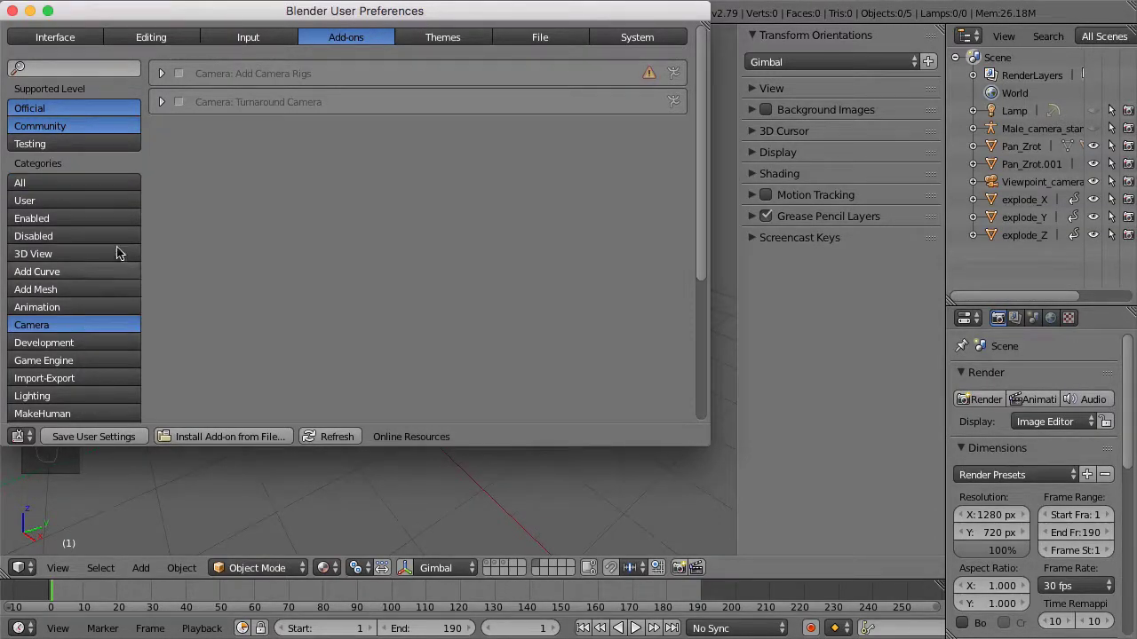
pyautogui.click(184, 75)
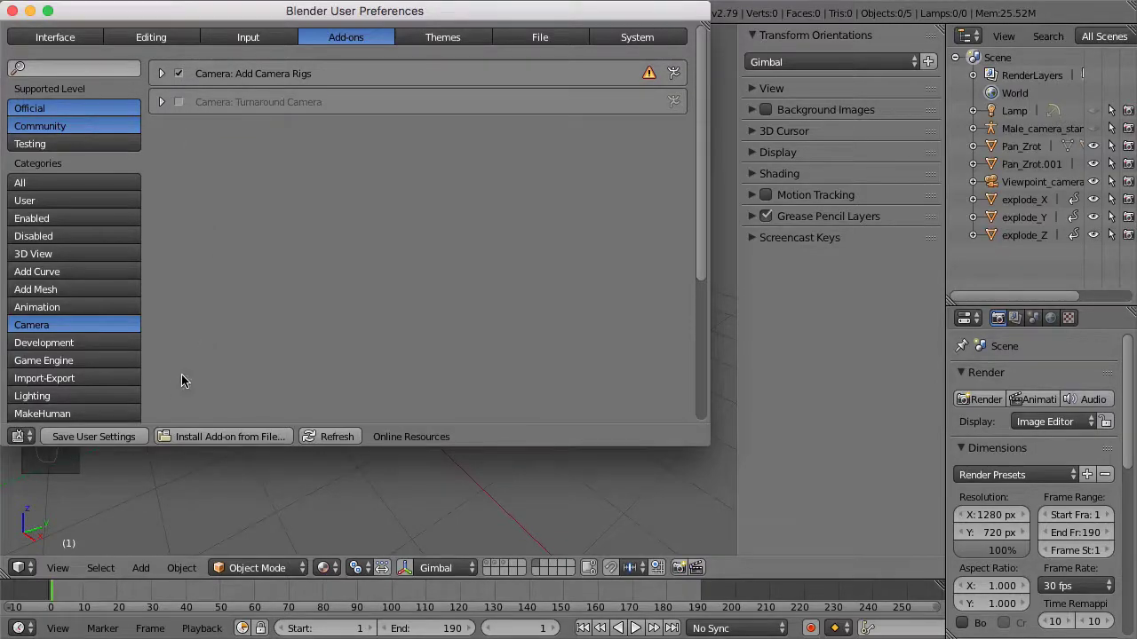
pyautogui.click(94, 437)
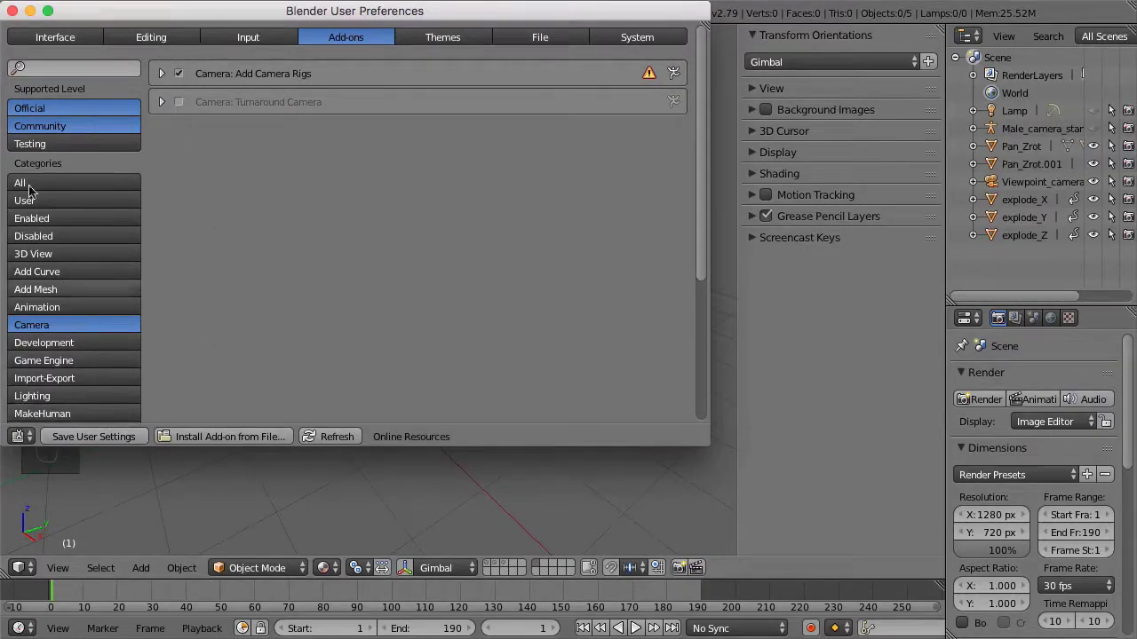
pyautogui.click(13, 11)
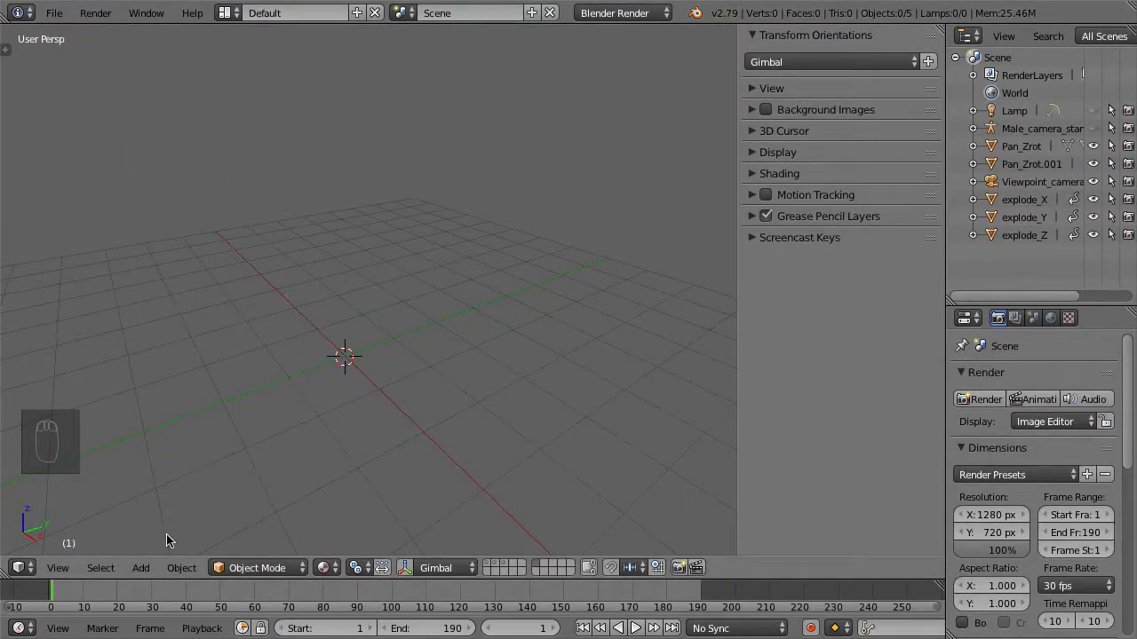
# Add a Dolly Camera Rig at the scene origin.
pyautogui.click(143, 570)
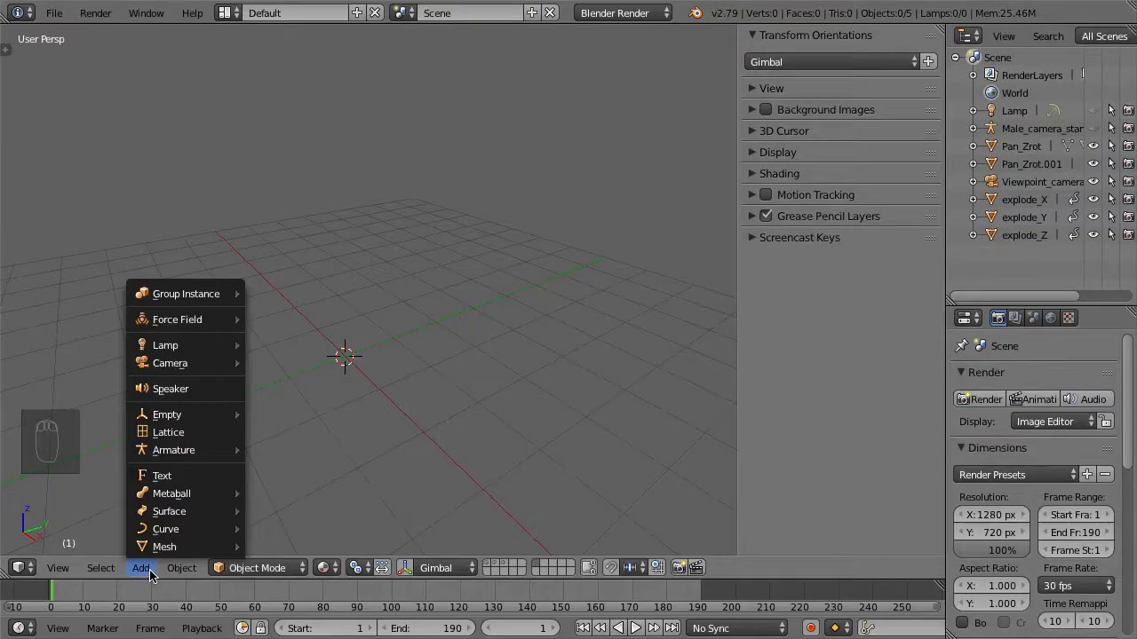
pyautogui.moveTo(231, 365)
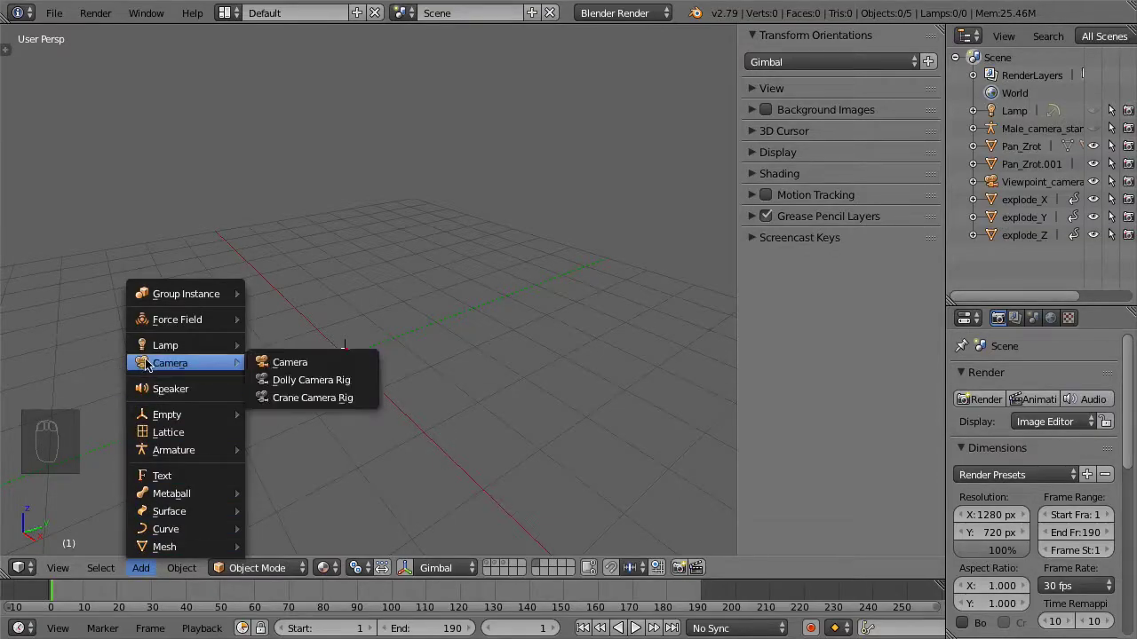
pyautogui.click(366, 380)
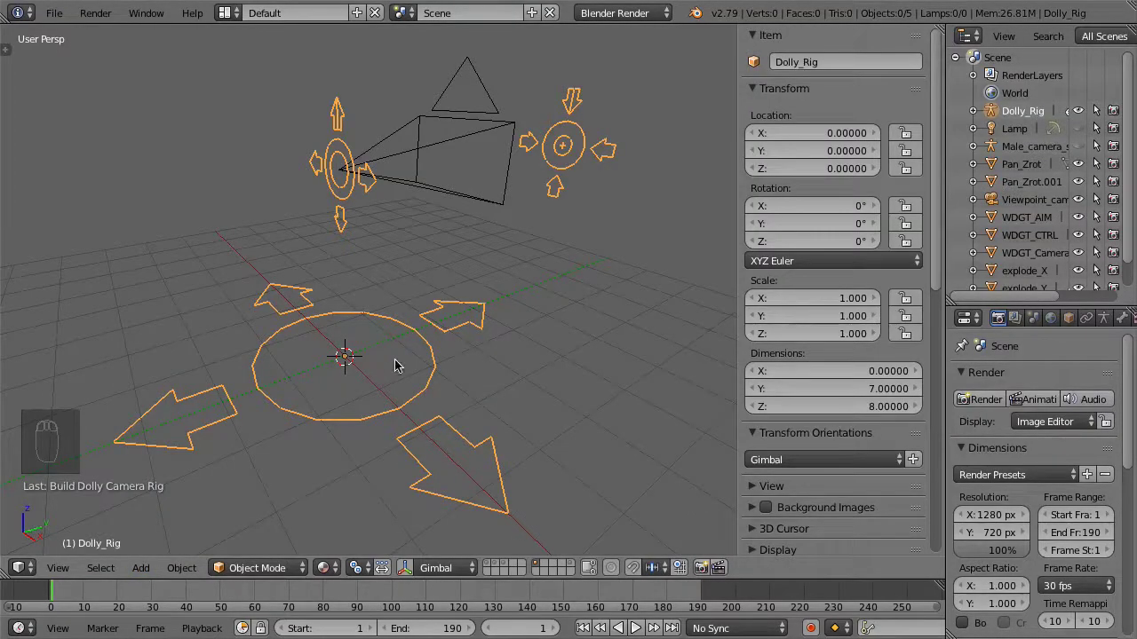
pyautogui.moveTo(593, 330)
pyautogui.mouseDown(button='middle')
pyautogui.moveTo(406, 340)
pyautogui.moveTo(499, 356)
pyautogui.moveTo(616, 345)
pyautogui.moveTo(672, 325)
pyautogui.moveTo(544, 334)
pyautogui.moveTo(589, 336)
pyautogui.moveTo(573, 330)
pyautogui.mouseUp(button='middle')
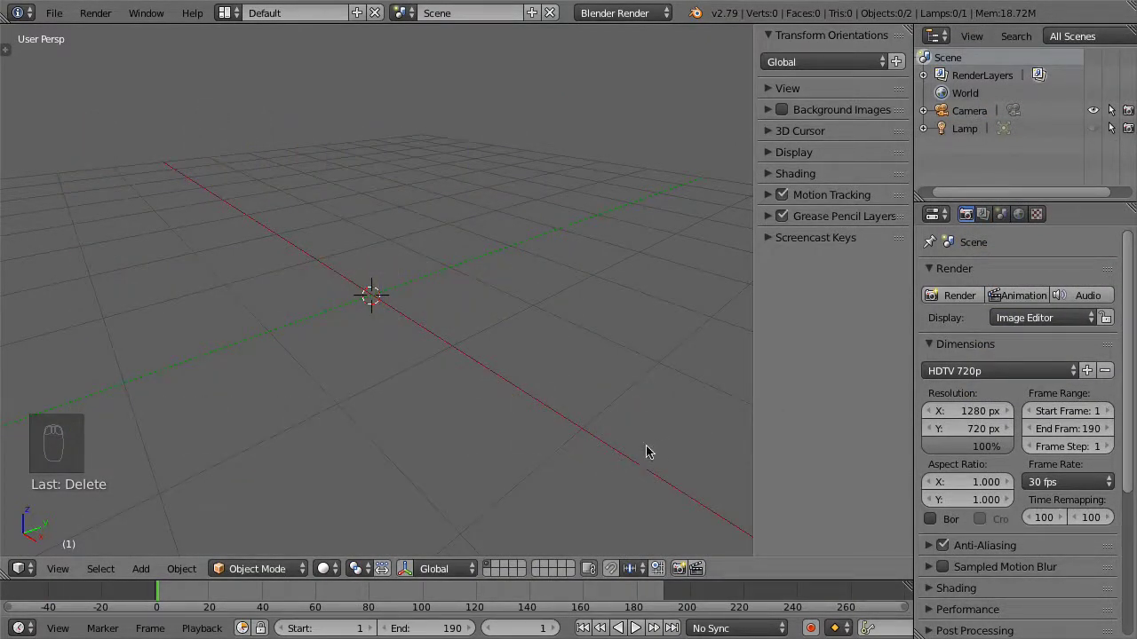
# Add an Arrows empty at the origin and set its rotation order to YXZ Euler.
pyautogui.click(140, 569)
pyautogui.moveTo(165, 415)
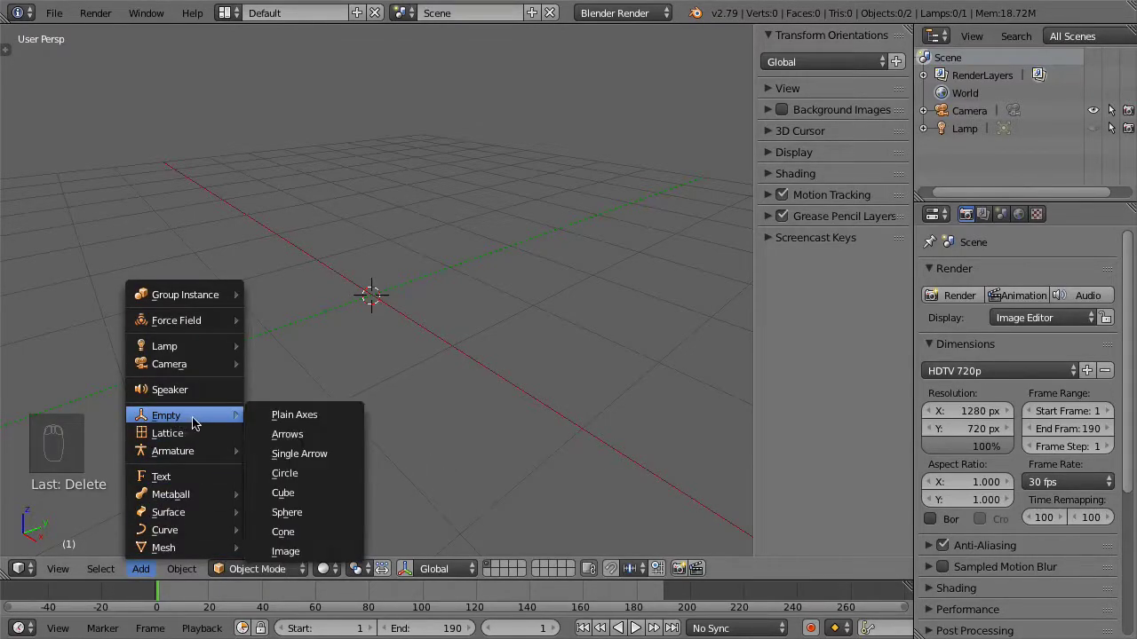
pyautogui.click(322, 435)
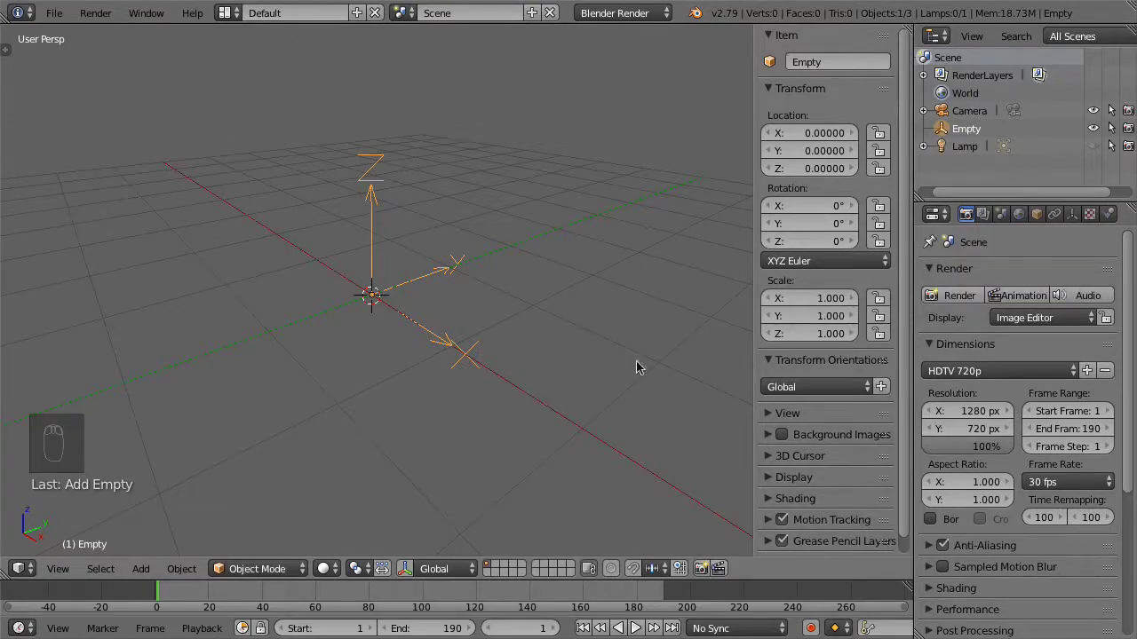
pyautogui.click(826, 262)
pyautogui.click(843, 184)
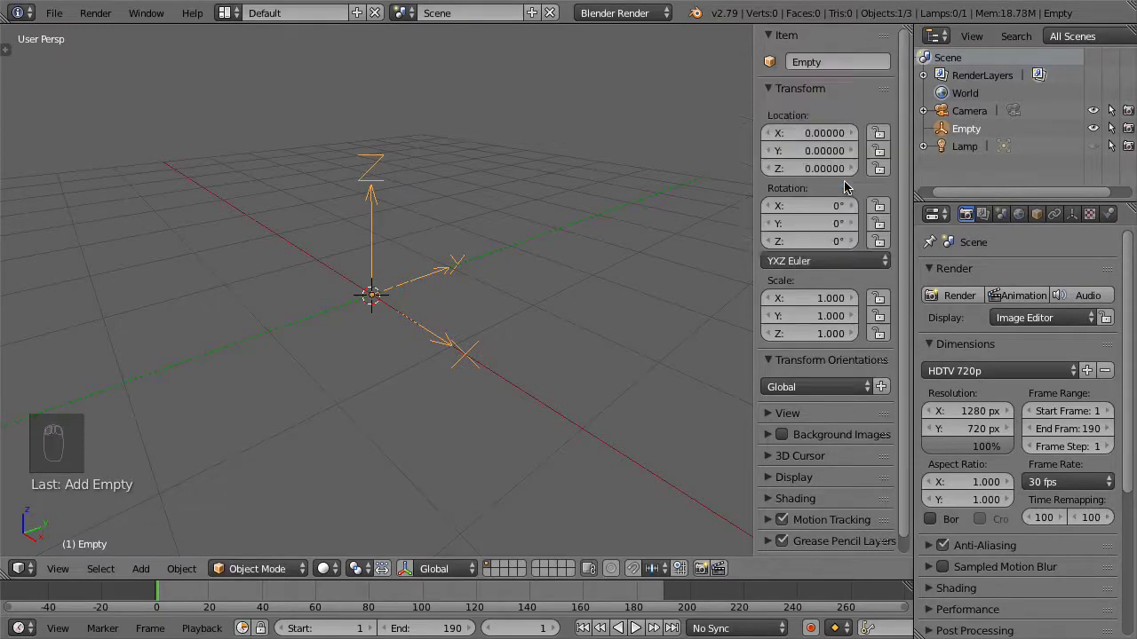
# Rename the new empty as Camera_mover.
pyautogui.doubleClick(977, 130)
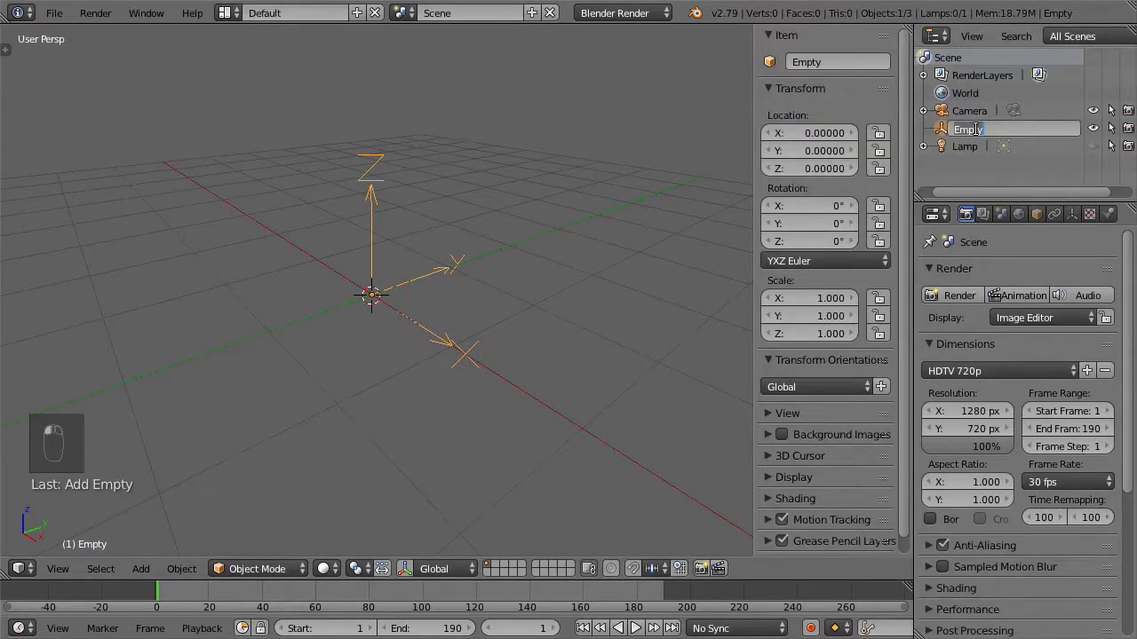
pyautogui.write('Camera_mover')
pyautogui.press('Return')
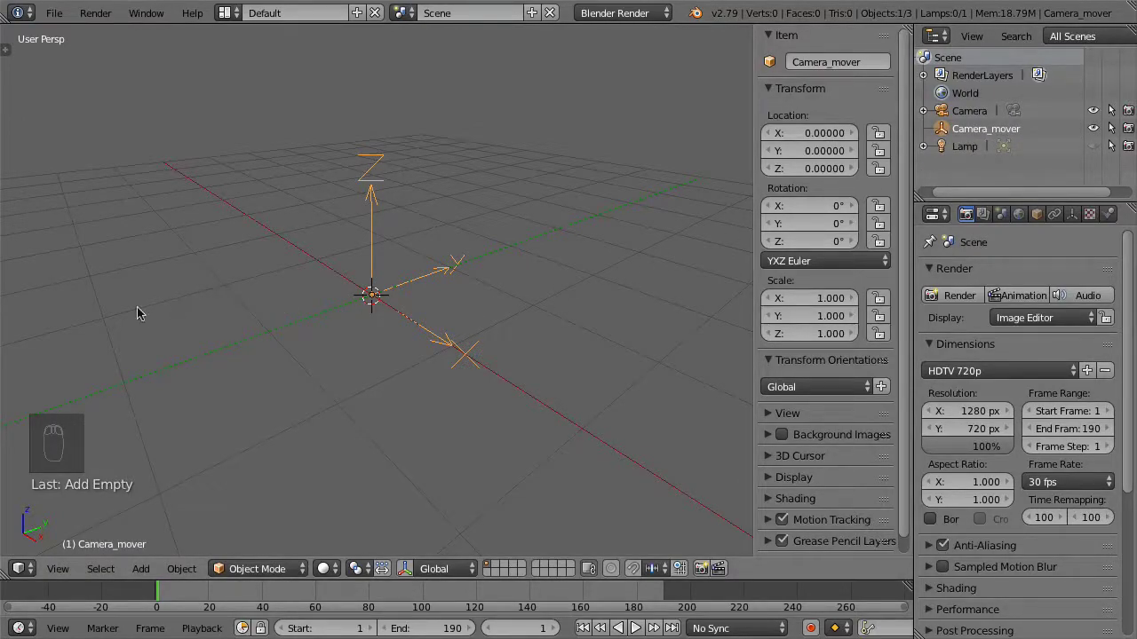
# Add a camera at the origin and set its rotation to X 90°, Y 0° and Z 0°.
pyautogui.press('t')
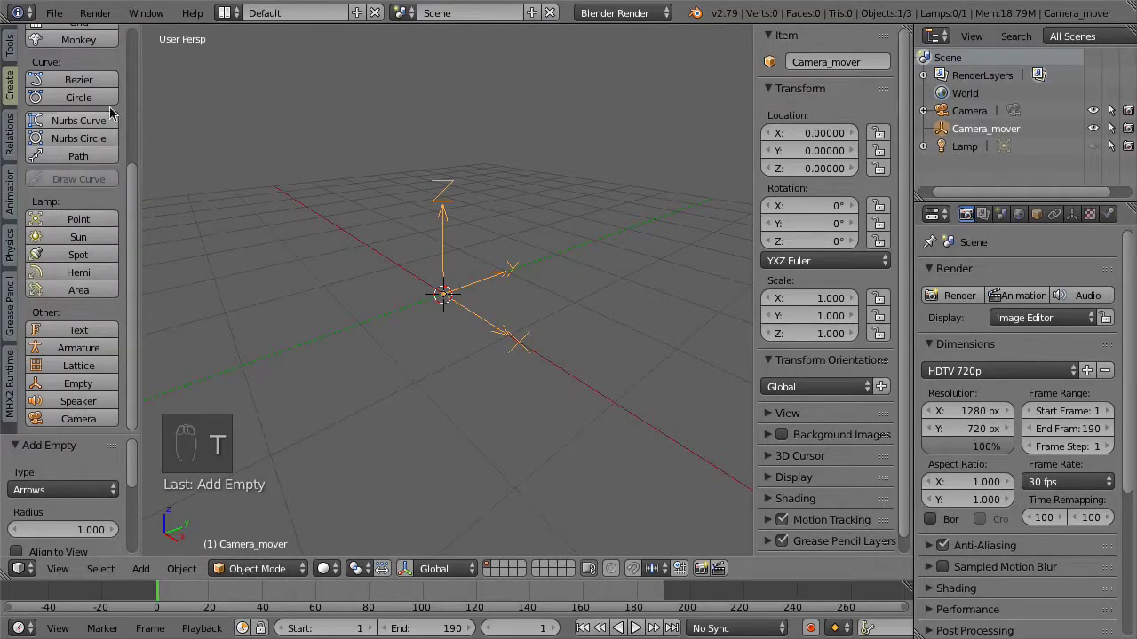
pyautogui.press('t')
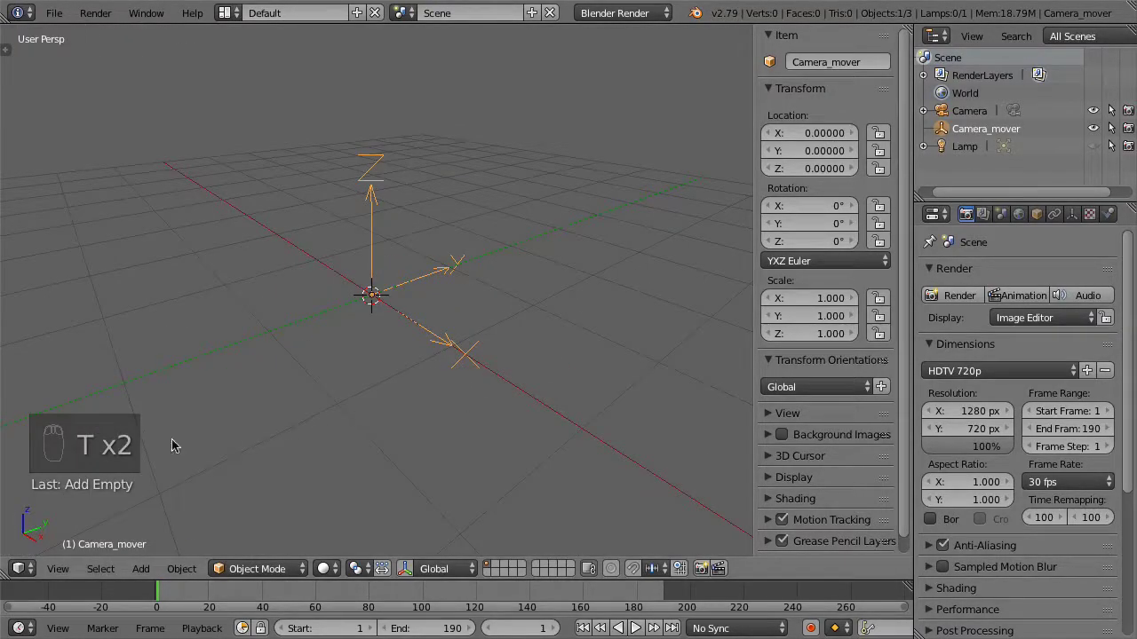
pyautogui.click(144, 570)
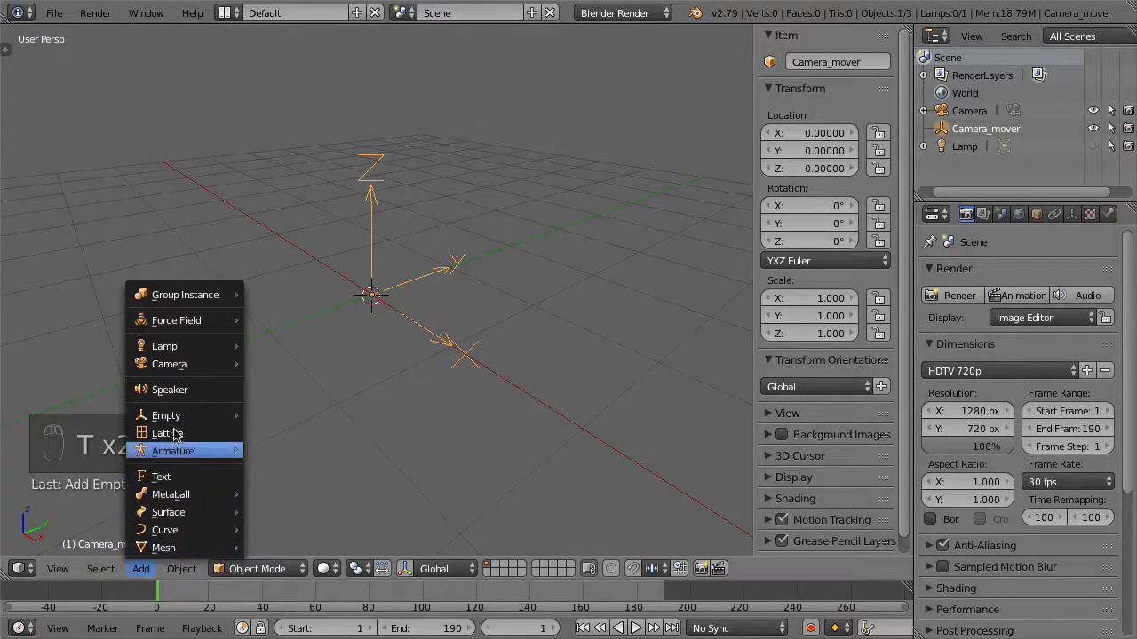
pyautogui.moveTo(197, 368)
pyautogui.click(337, 366)
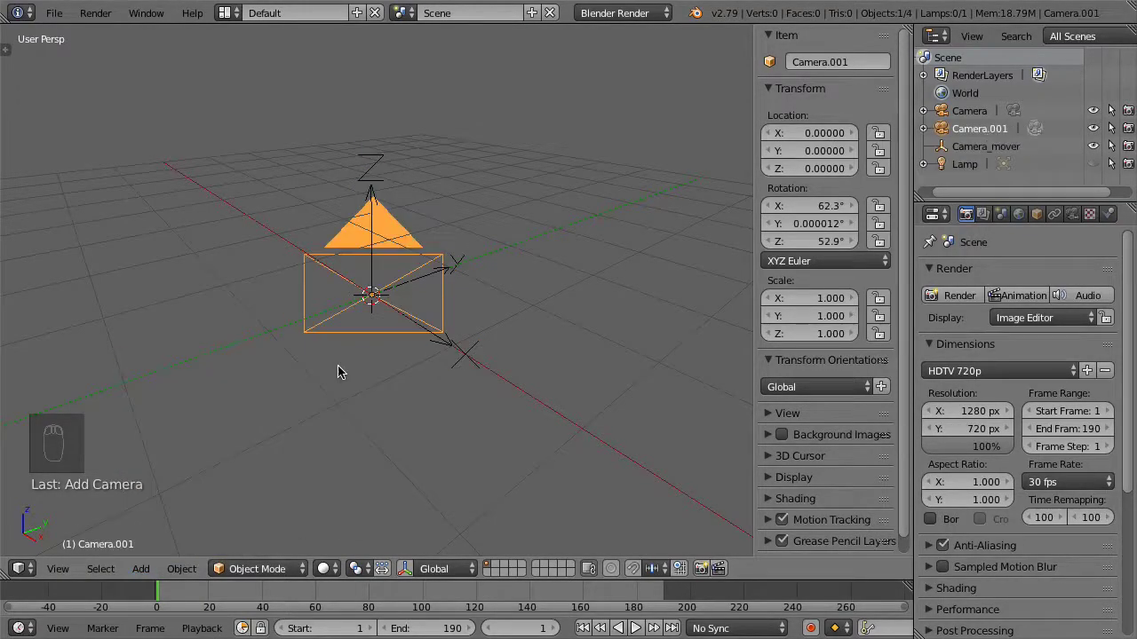
pyautogui.moveTo(822, 207)
pyautogui.mouseDown()
pyautogui.moveTo(822, 240)
pyautogui.moveTo(819, 210)
pyautogui.mouseUp()
pyautogui.write('0')
pyautogui.press('Return')
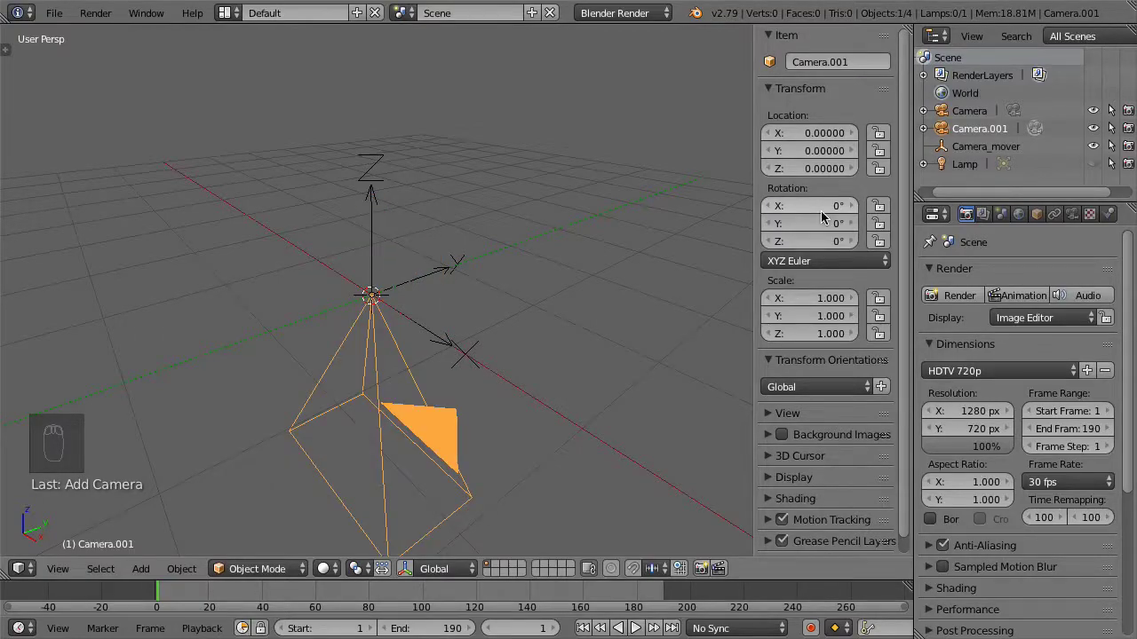
pyautogui.click(822, 209)
pyautogui.write('9')
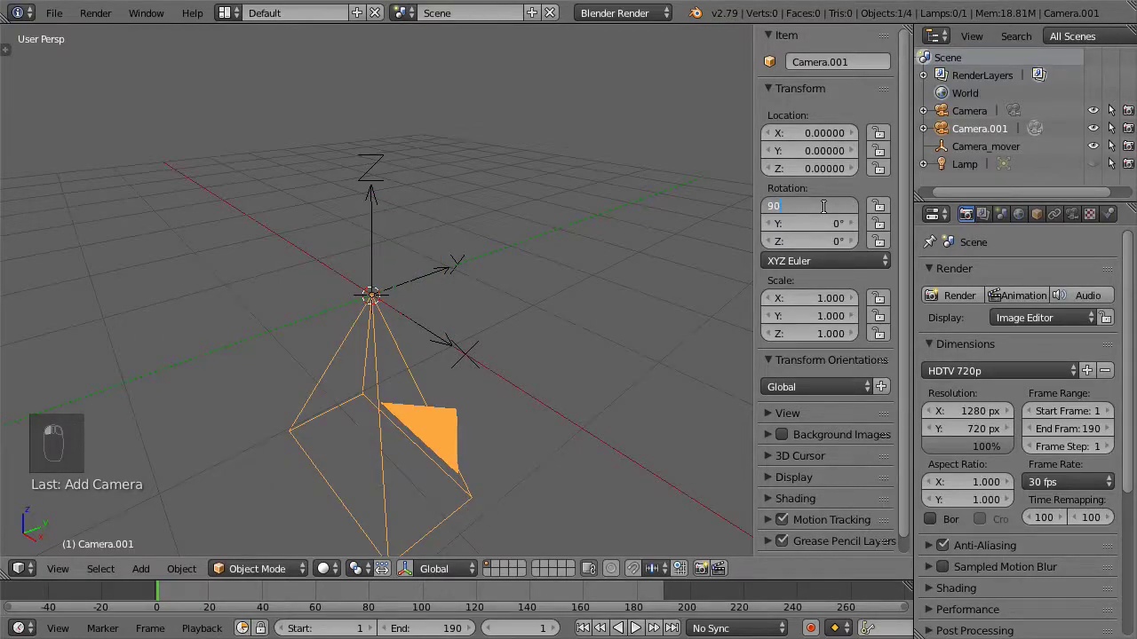
pyautogui.write('0')
pyautogui.press('Return')
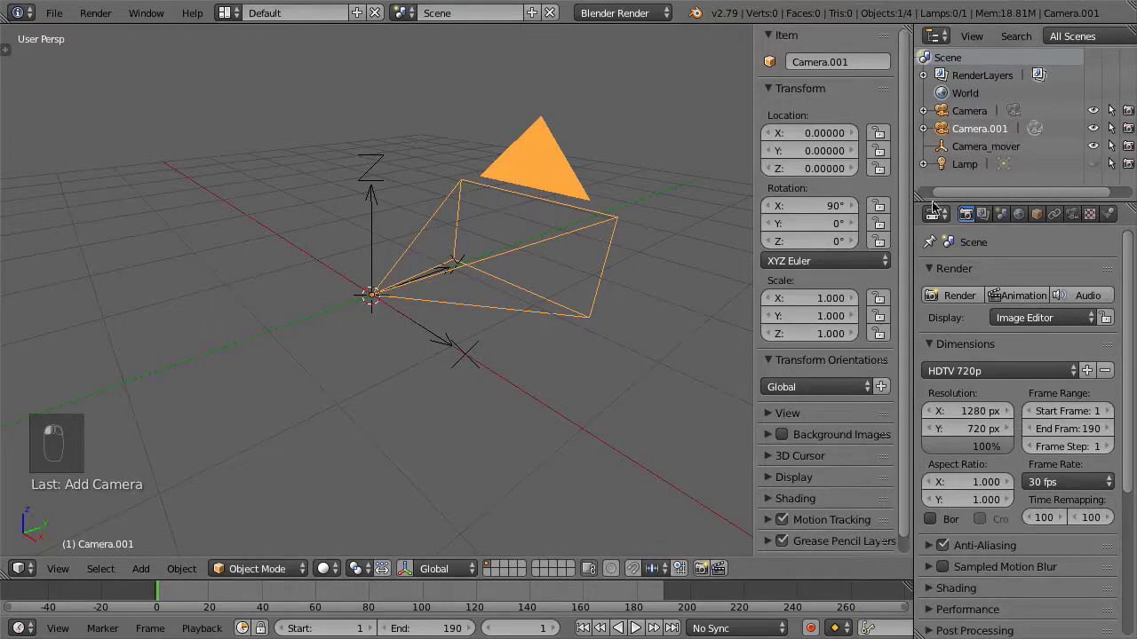
# Set the new camera's rotation order to YXZ Euler and rename it as Camera_persp.
pyautogui.click(866, 261)
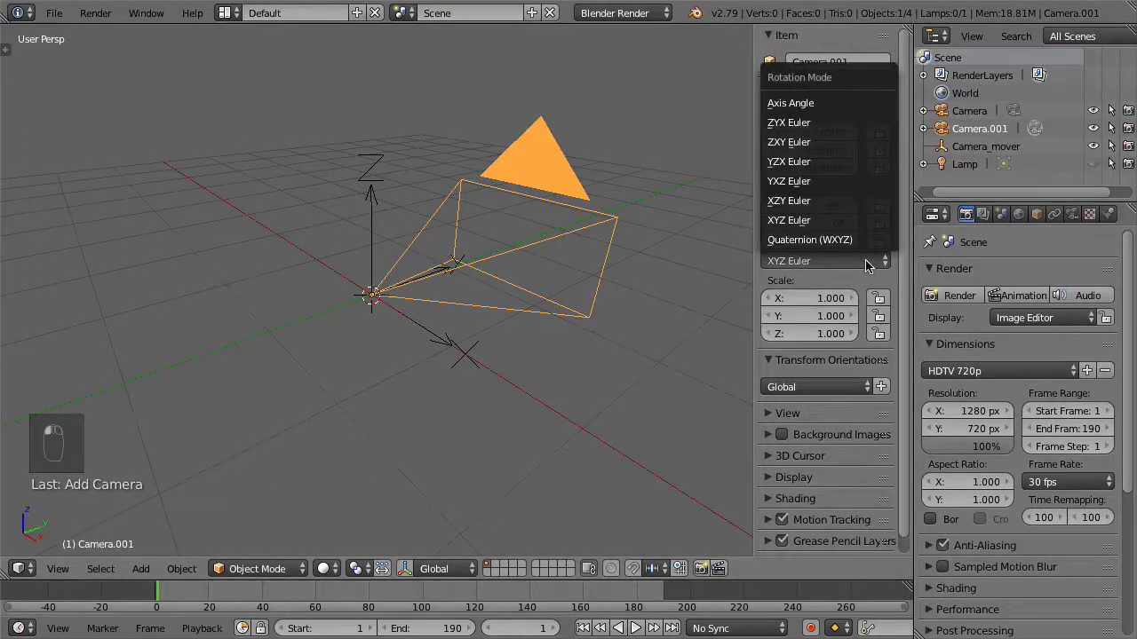
pyautogui.click(858, 182)
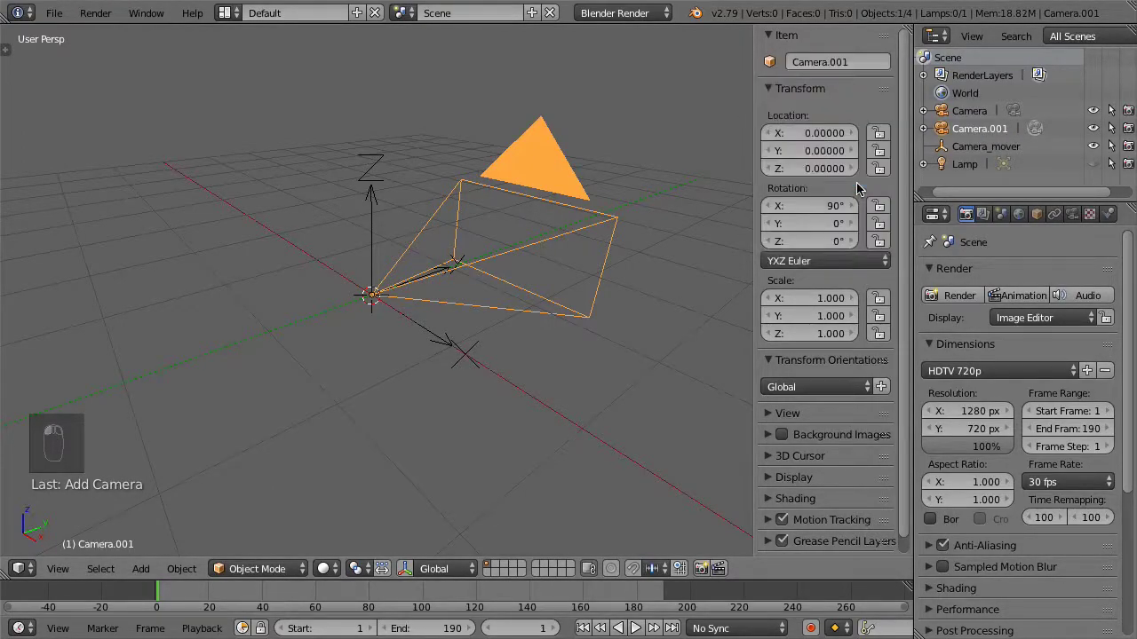
pyautogui.doubleClick(1007, 129)
pyautogui.moveTo(1008, 130); pyautogui.dragTo(987, 129)
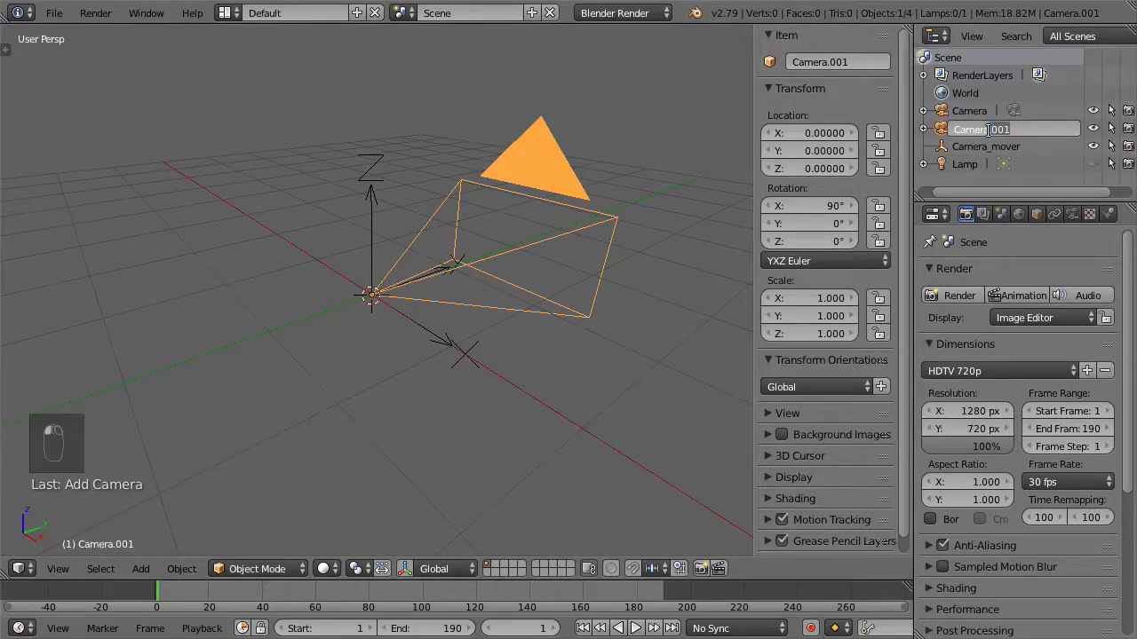
pyautogui.press('BackSpace')
pyautogui.press('Return')
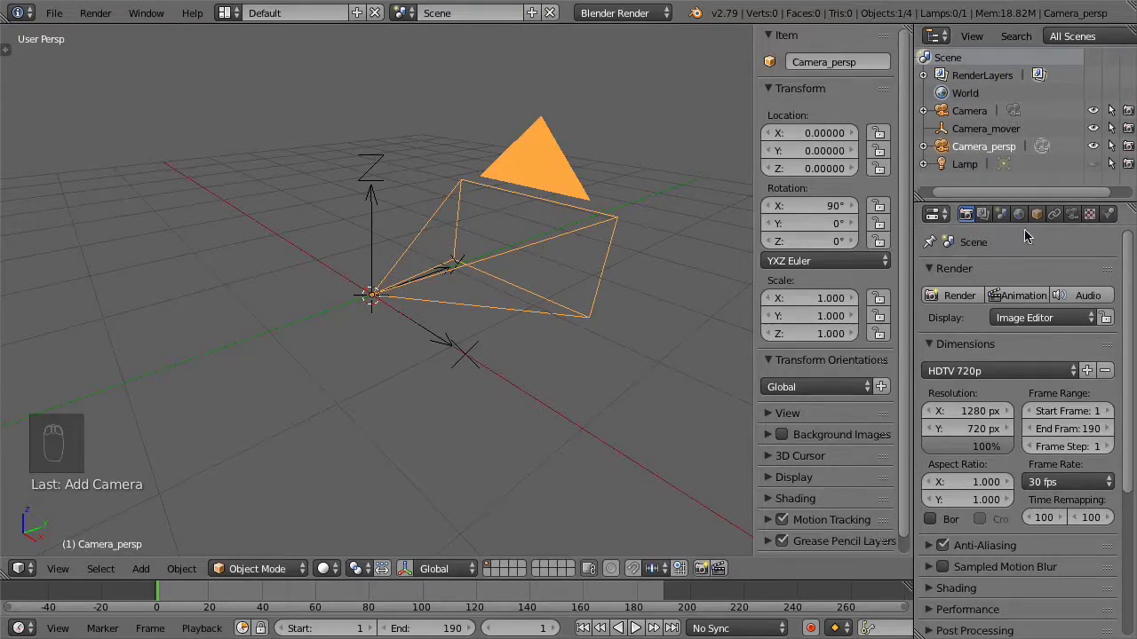
# Add a Copy Rotation constraint to Camera_persp, targeting Camera_mover with Offset enabled.
pyautogui.click(1056, 218)
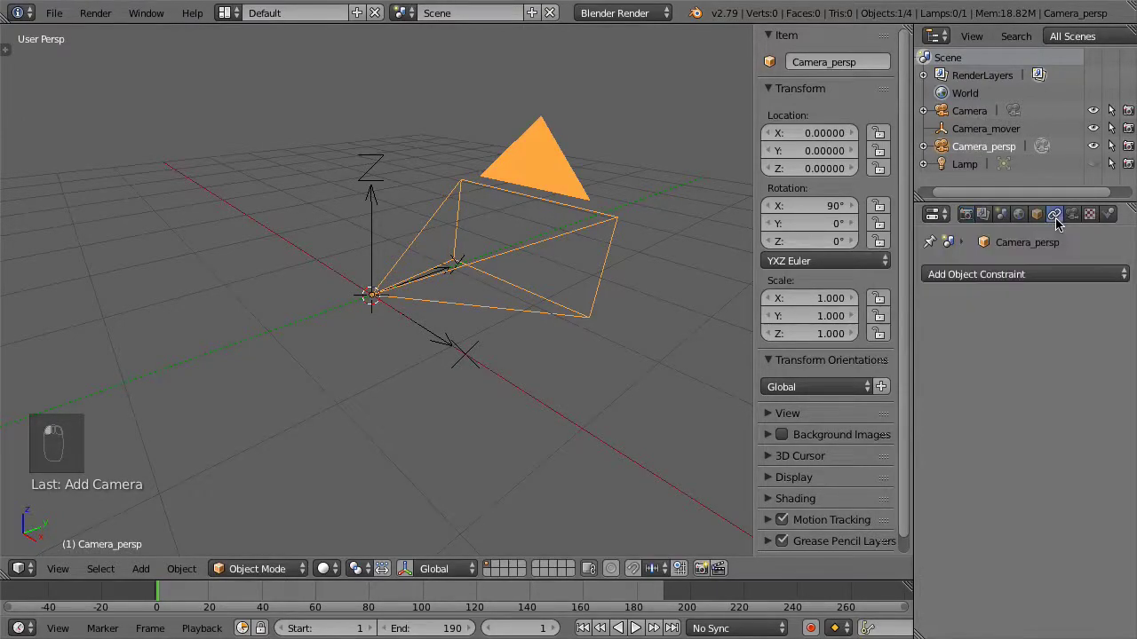
pyautogui.click(1091, 276)
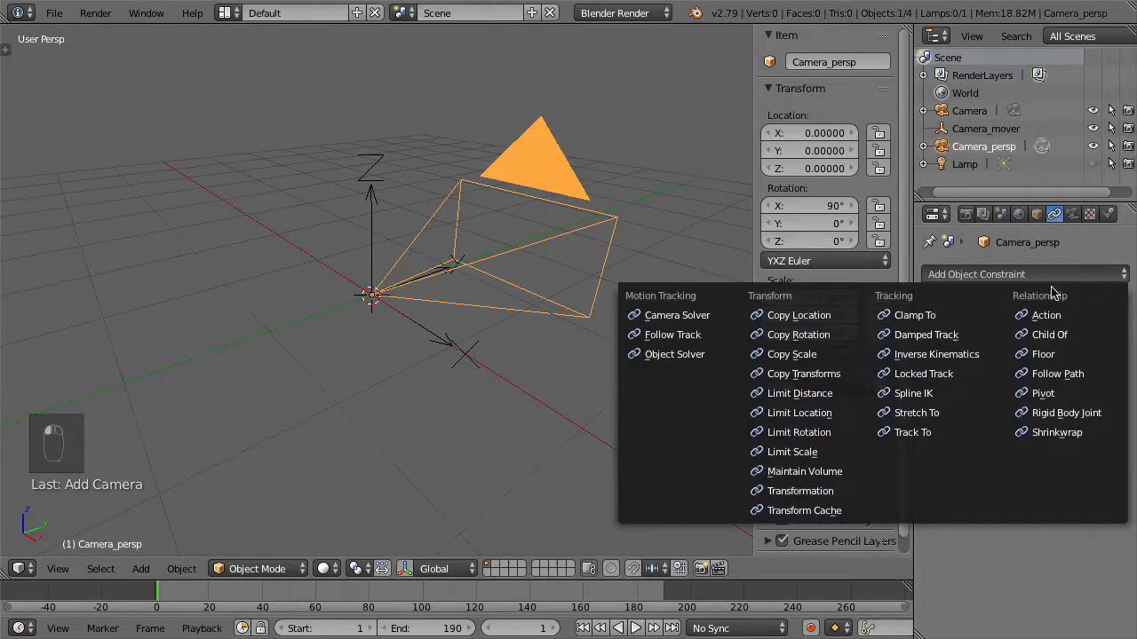
pyautogui.click(845, 338)
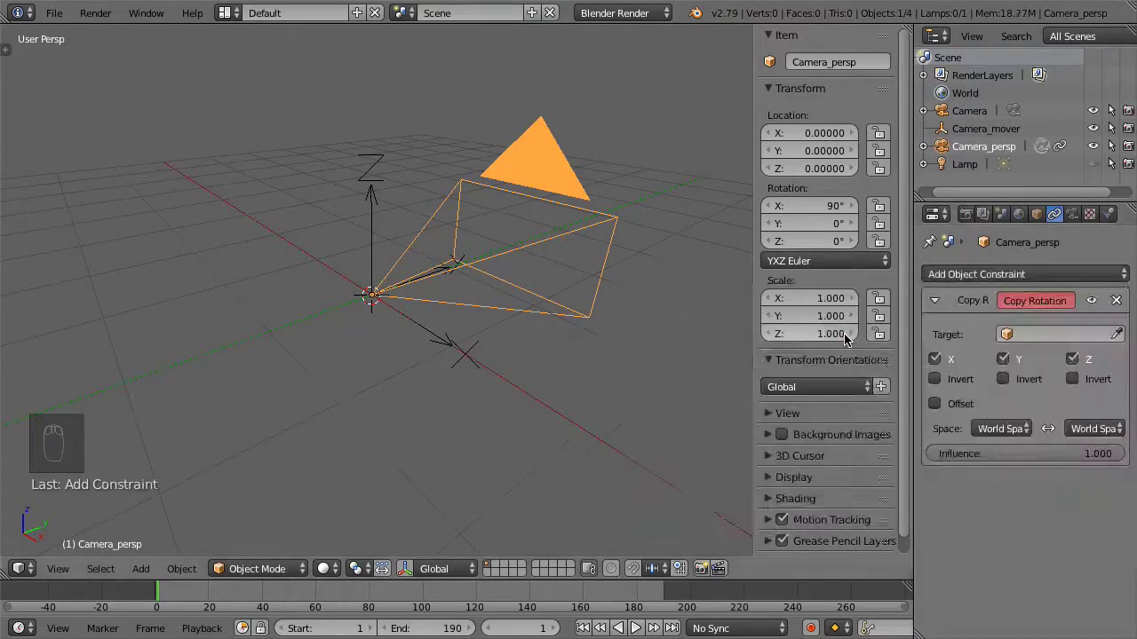
pyautogui.click(1083, 338)
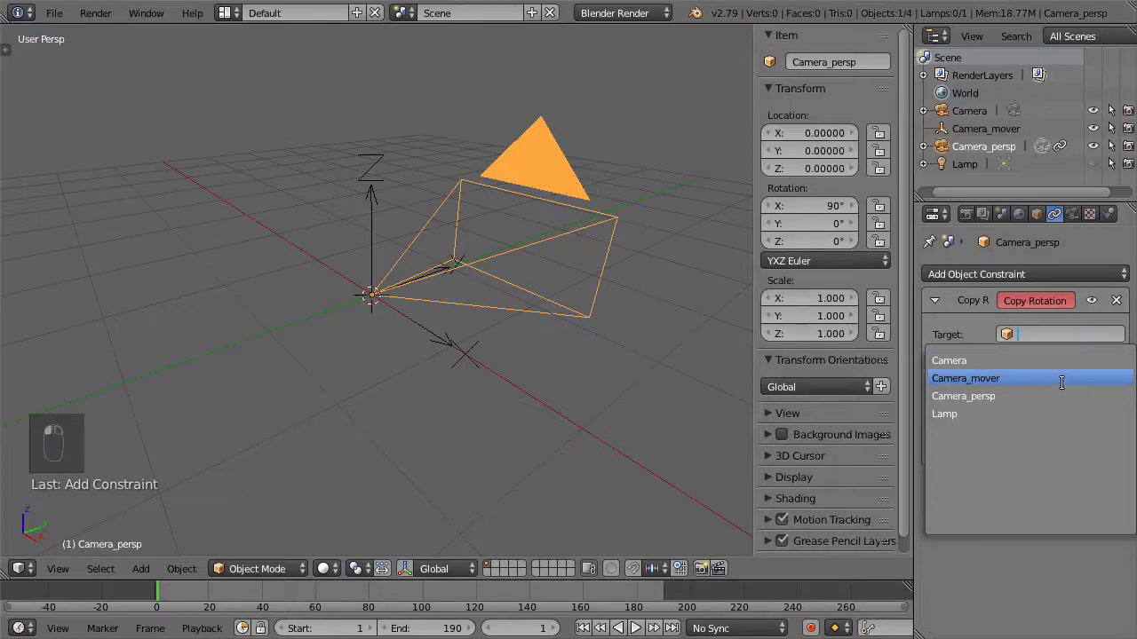
pyautogui.click(1061, 380)
pyautogui.click(952, 406)
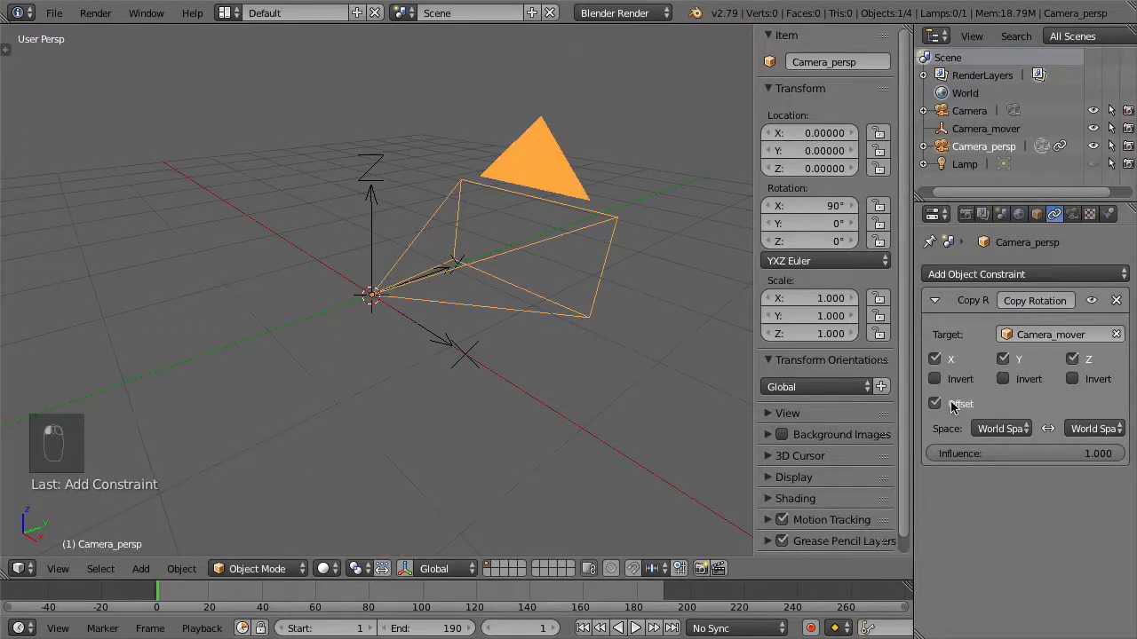
# Add a Copy Location constraint to Camera_persp with Camera_mover as its target.
pyautogui.click(1055, 277)
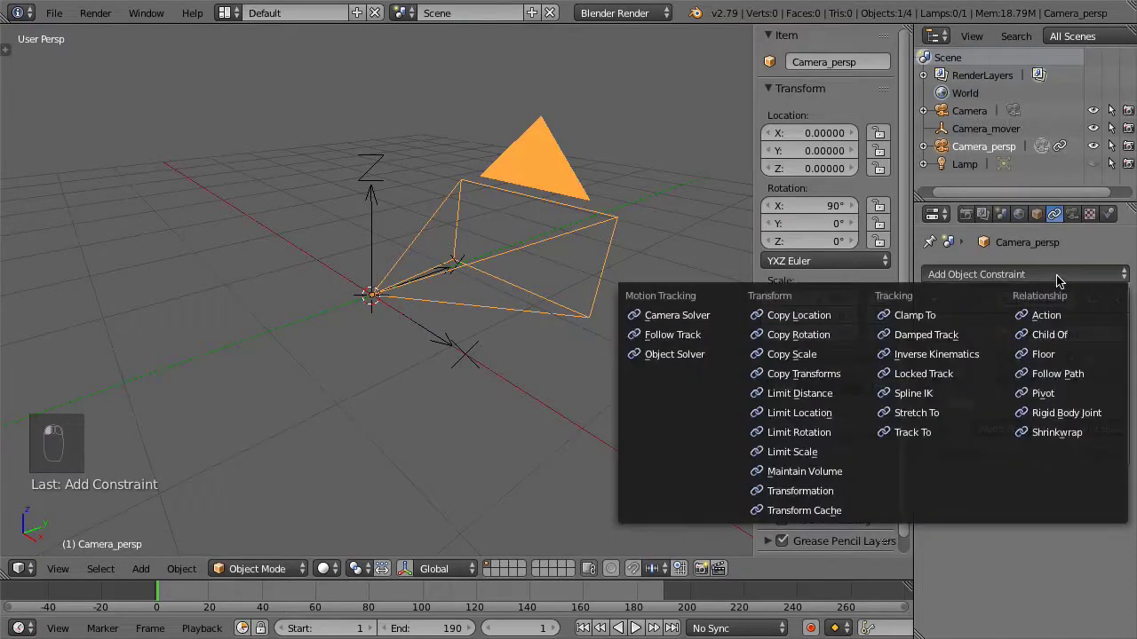
pyautogui.click(826, 315)
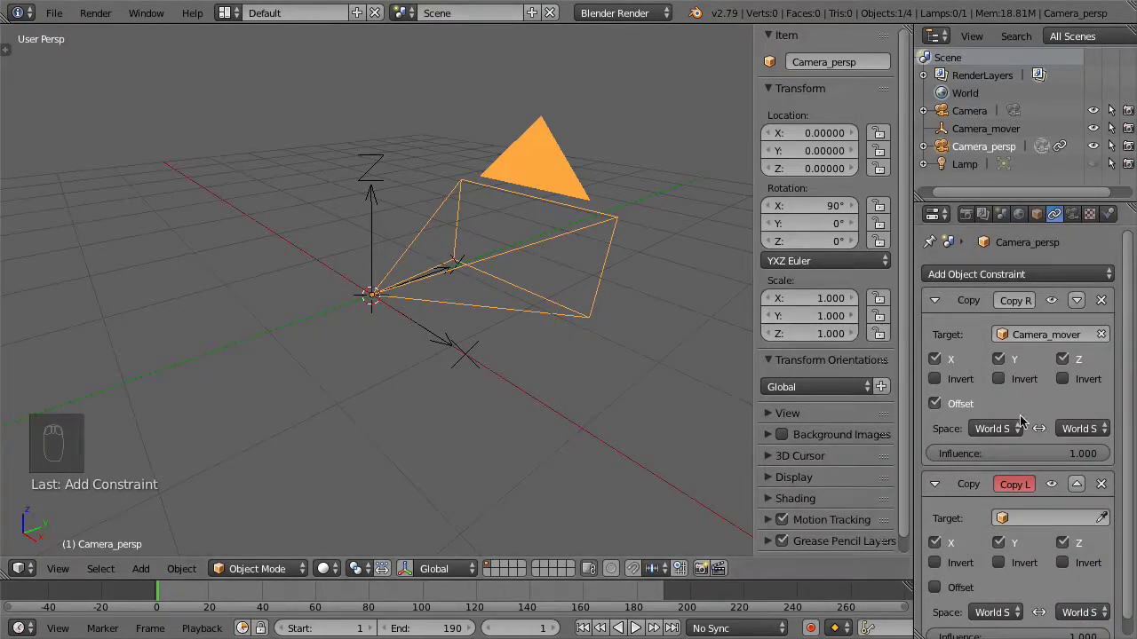
pyautogui.click(1054, 519)
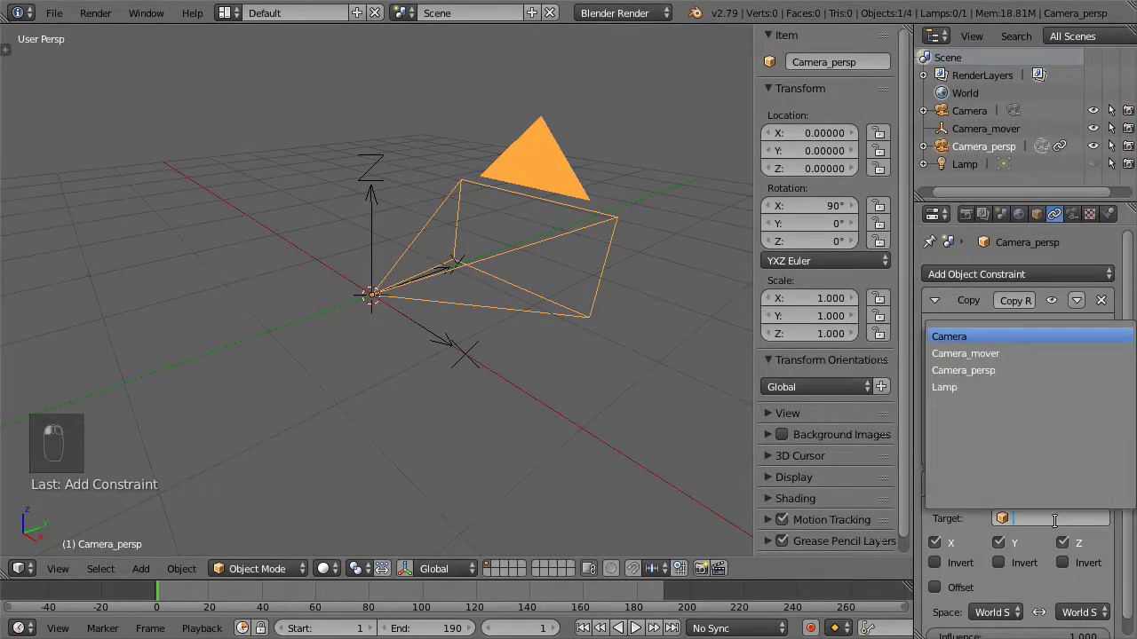
pyautogui.click(1020, 354)
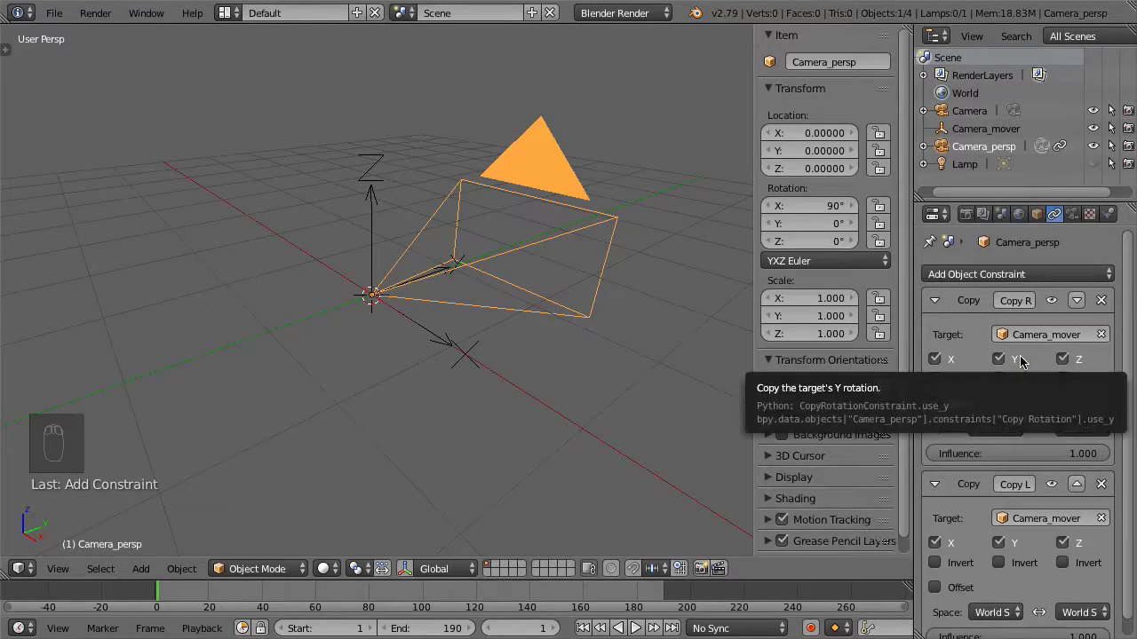
# Lock all location and rotation channels of Camera_persp and make it the active scene camera.
pyautogui.moveTo(879, 133); pyautogui.dragTo(885, 242)
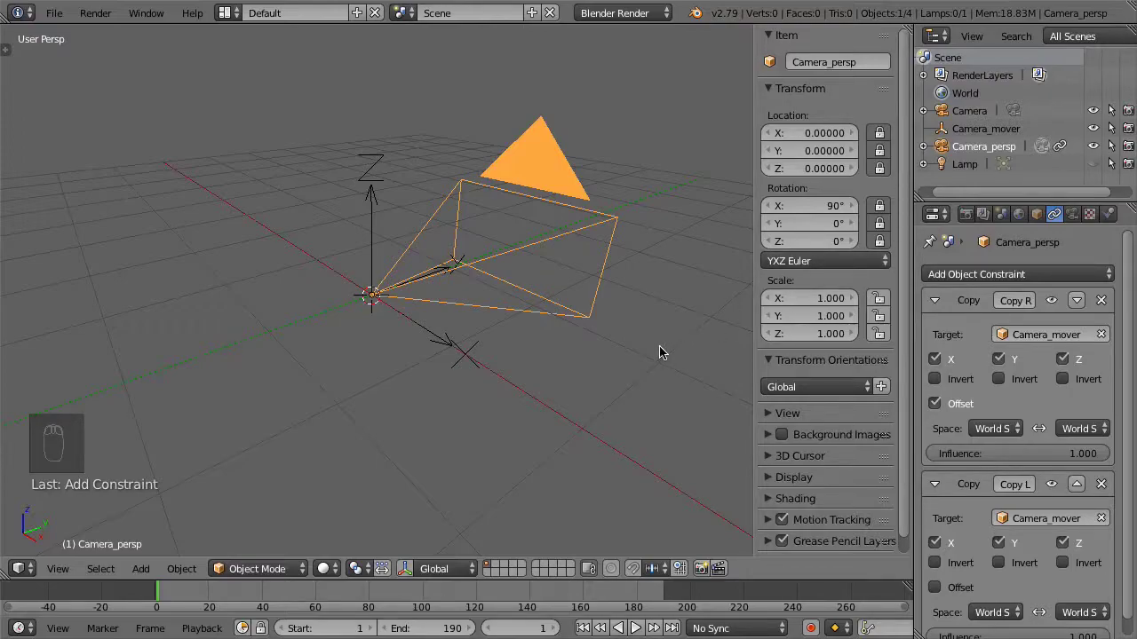
pyautogui.press('ctrl+KP_0')
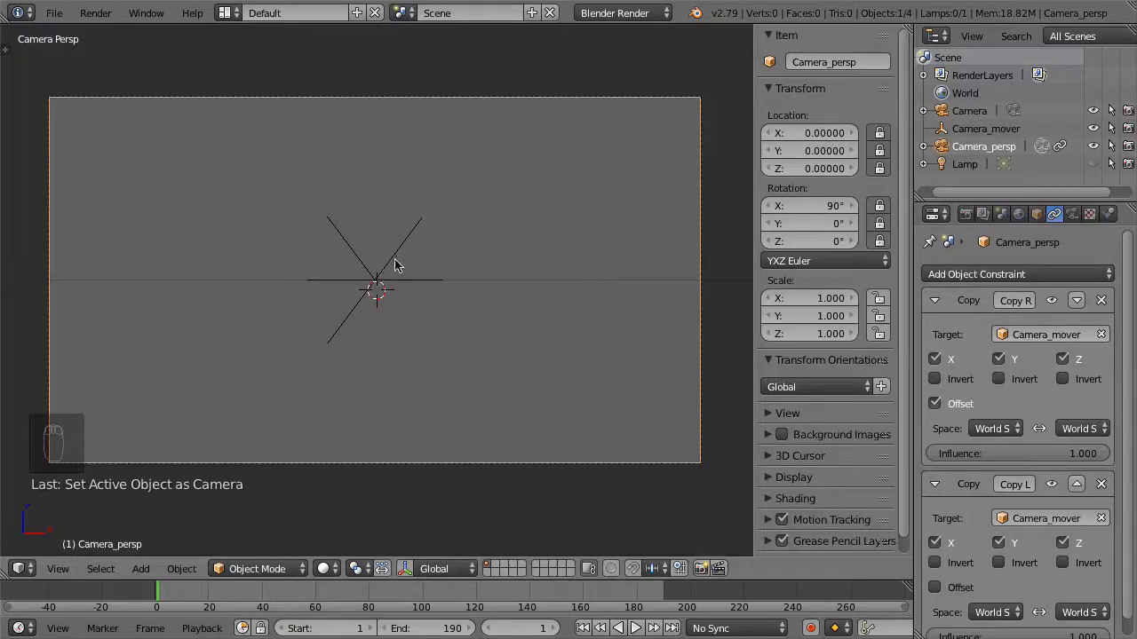
# Set the clipping start of Camera_persp to 1.5 in its lens settings.
pyautogui.rightClick(433, 286)
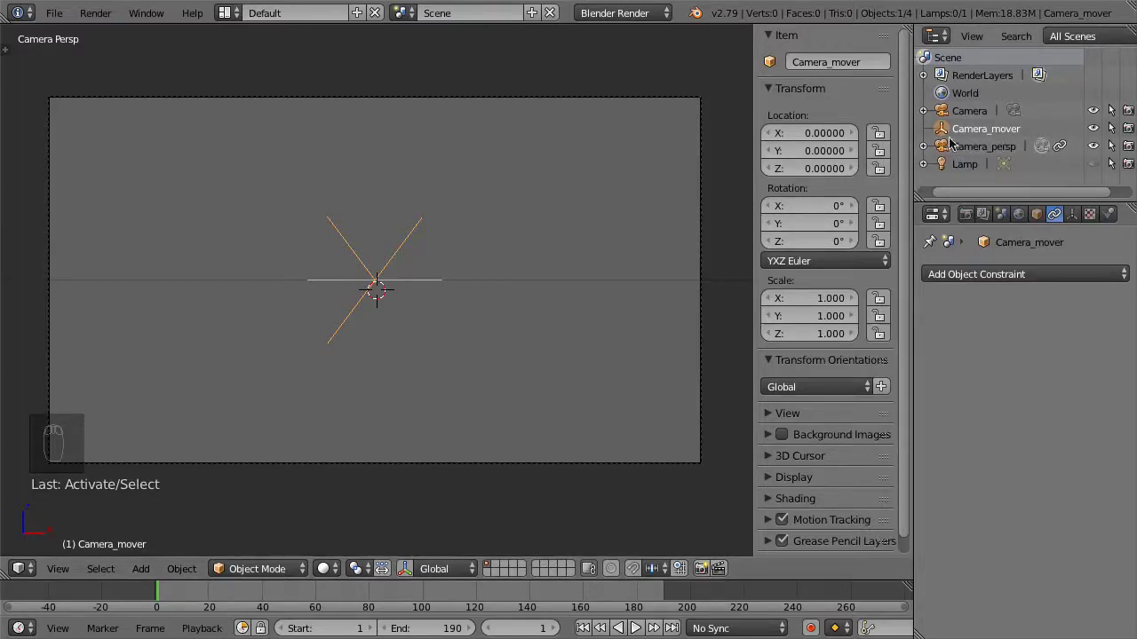
pyautogui.click(1017, 149)
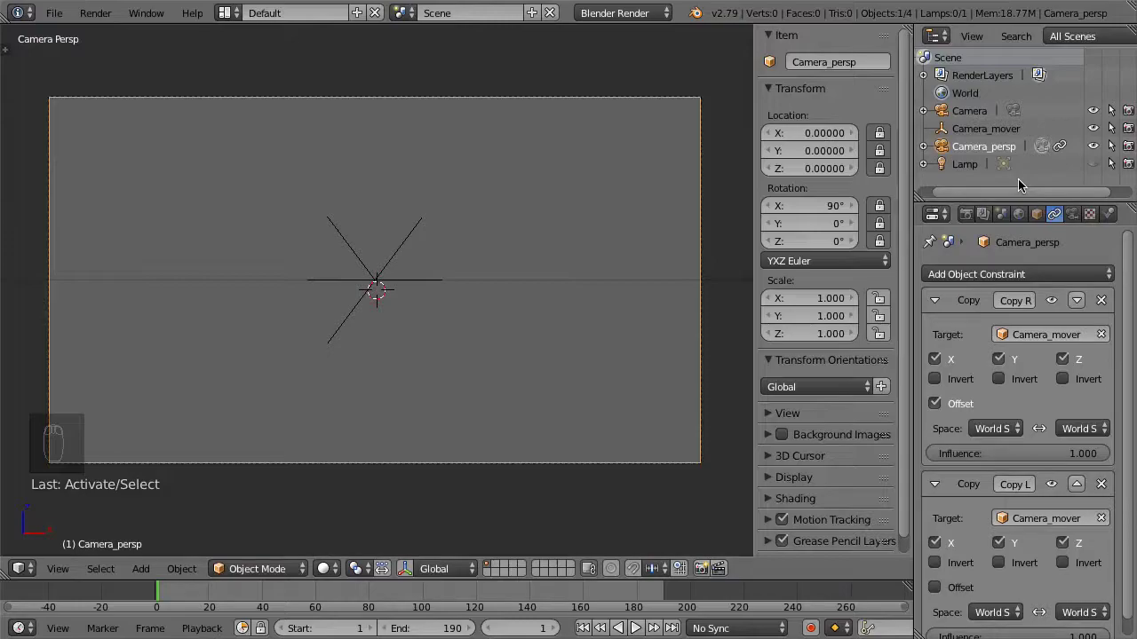
pyautogui.click(1073, 218)
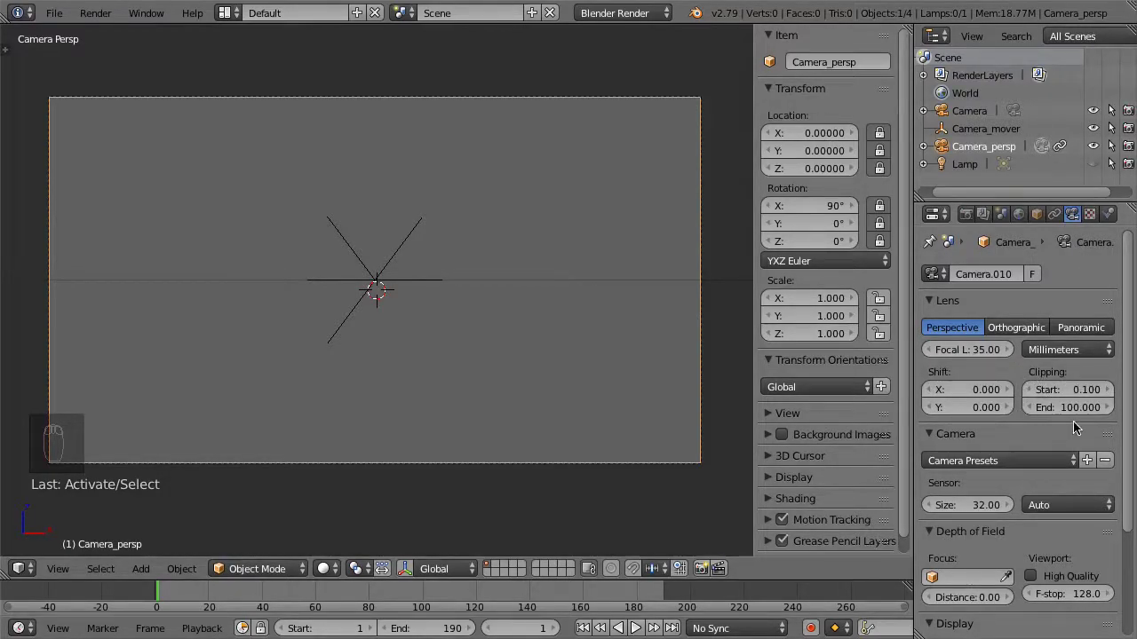
pyautogui.click(1080, 389)
pyautogui.write('1.5')
pyautogui.press('Return')
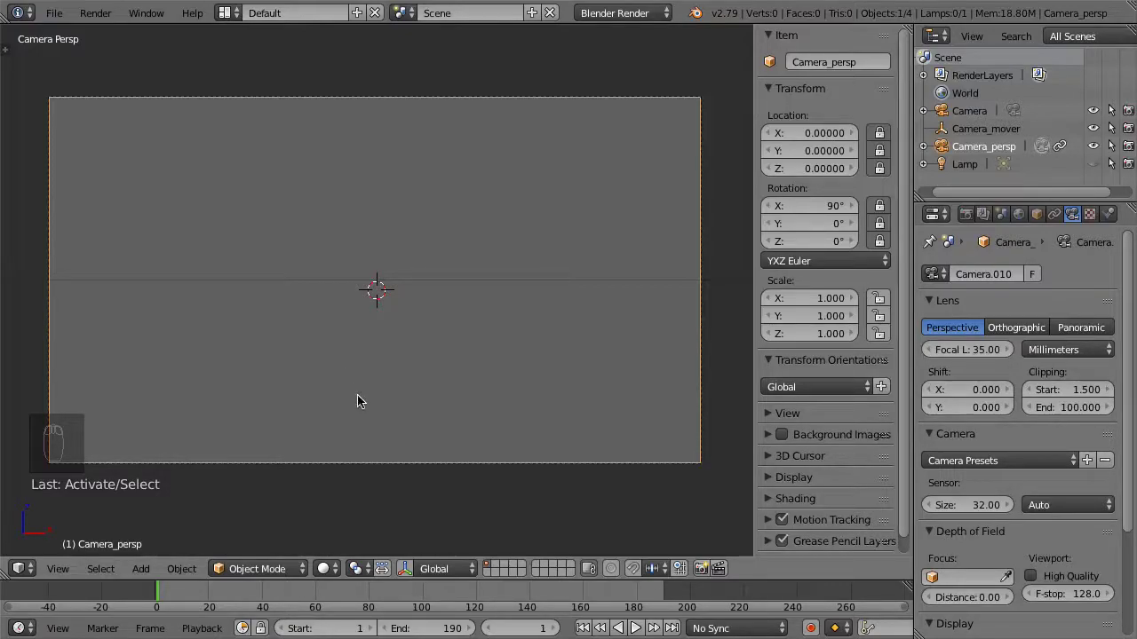
# Set the transform orientation to Gimbal and the pivot point to Individual Origins.
pyautogui.click(448, 568)
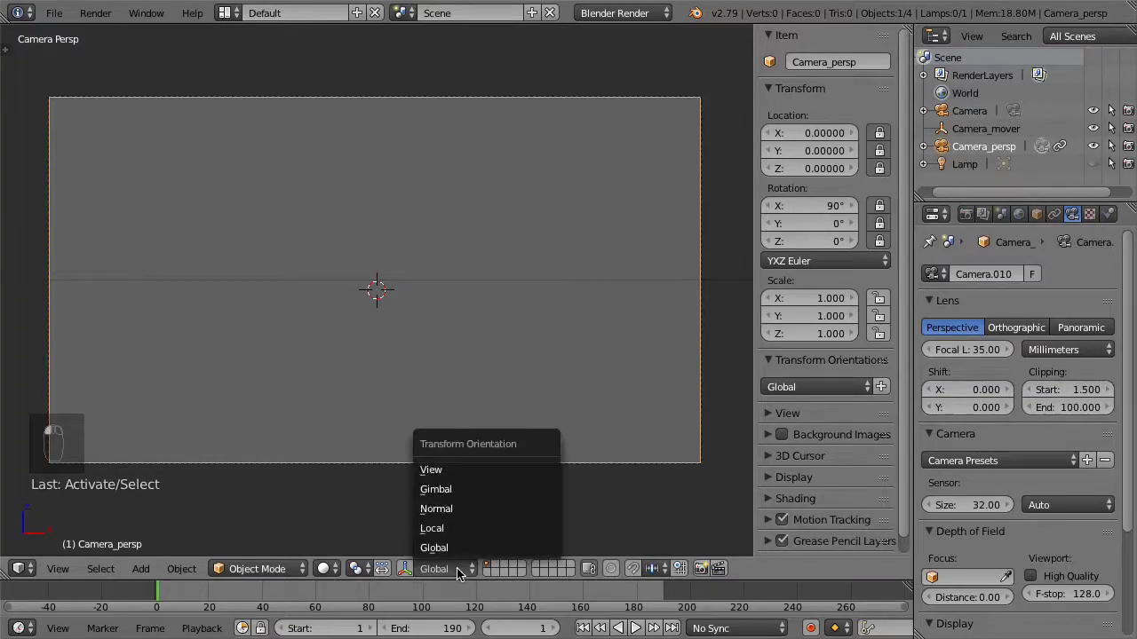
pyautogui.click(477, 491)
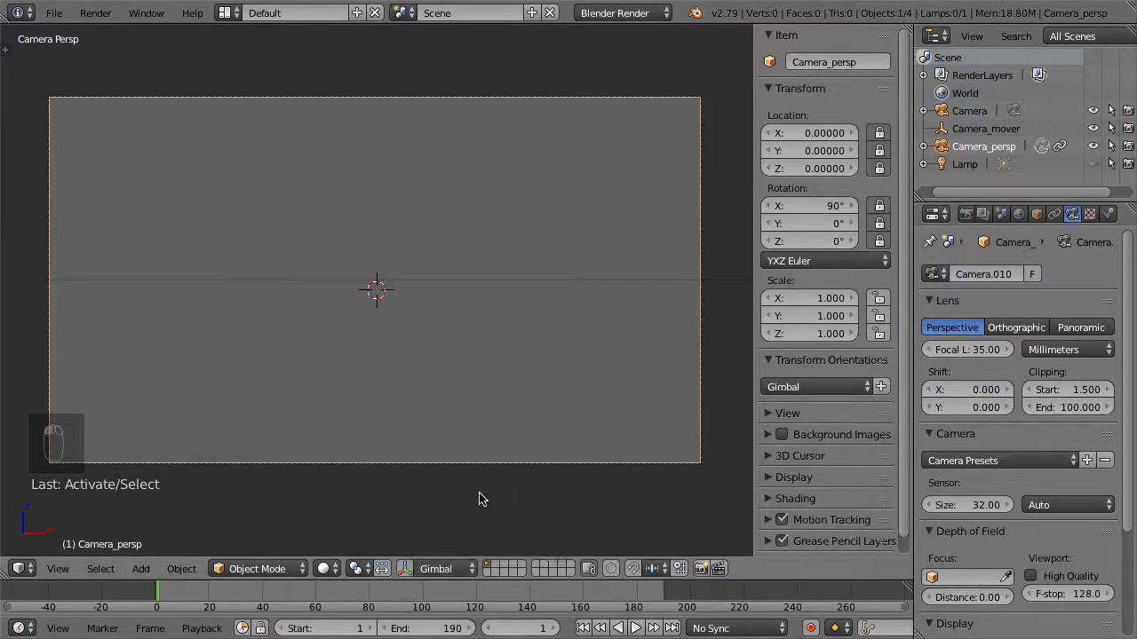
pyautogui.click(355, 568)
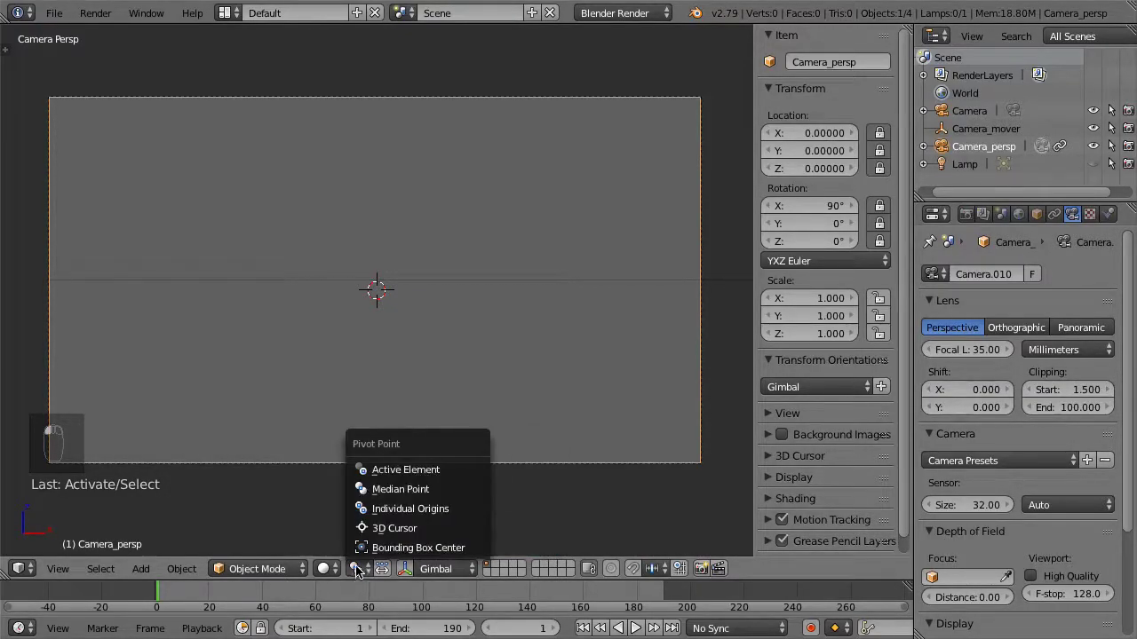
pyautogui.click(455, 511)
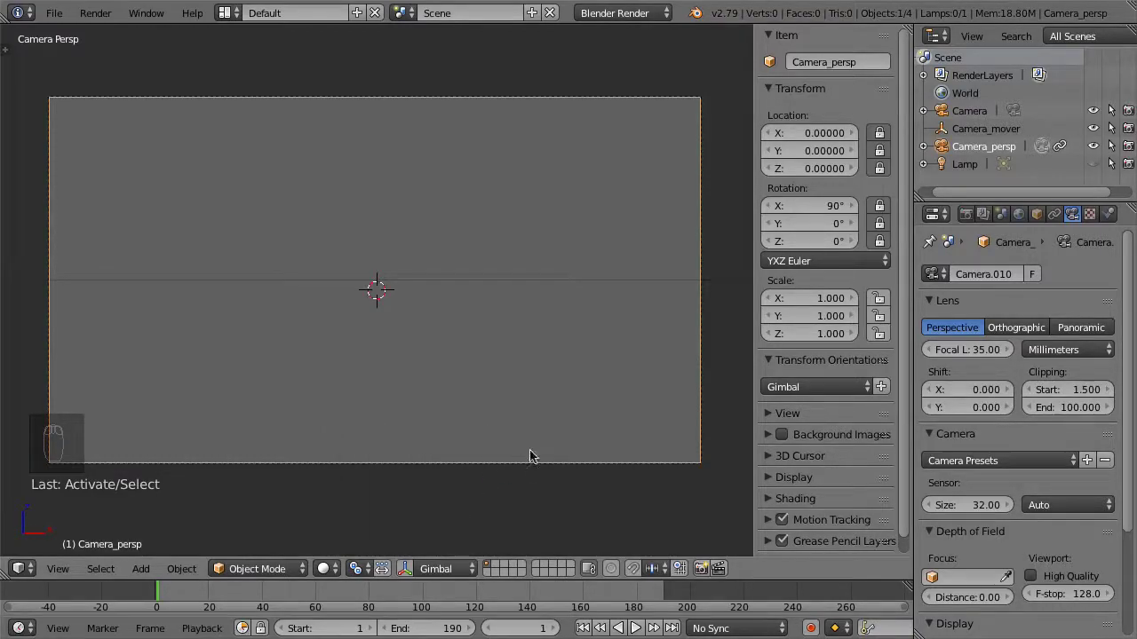
# Select Camera_mover, leave the camera view, and set its rotation to about X 21.3°, Y 5.2° and Z 9.9°.
pyautogui.click(1008, 130)
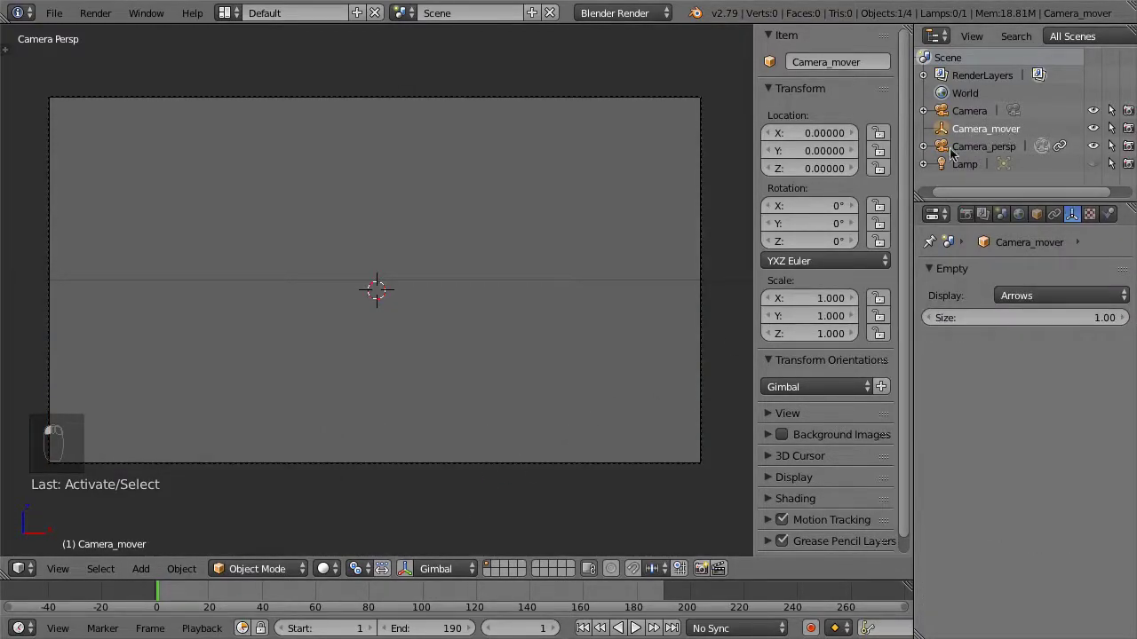
pyautogui.press('KP_0')
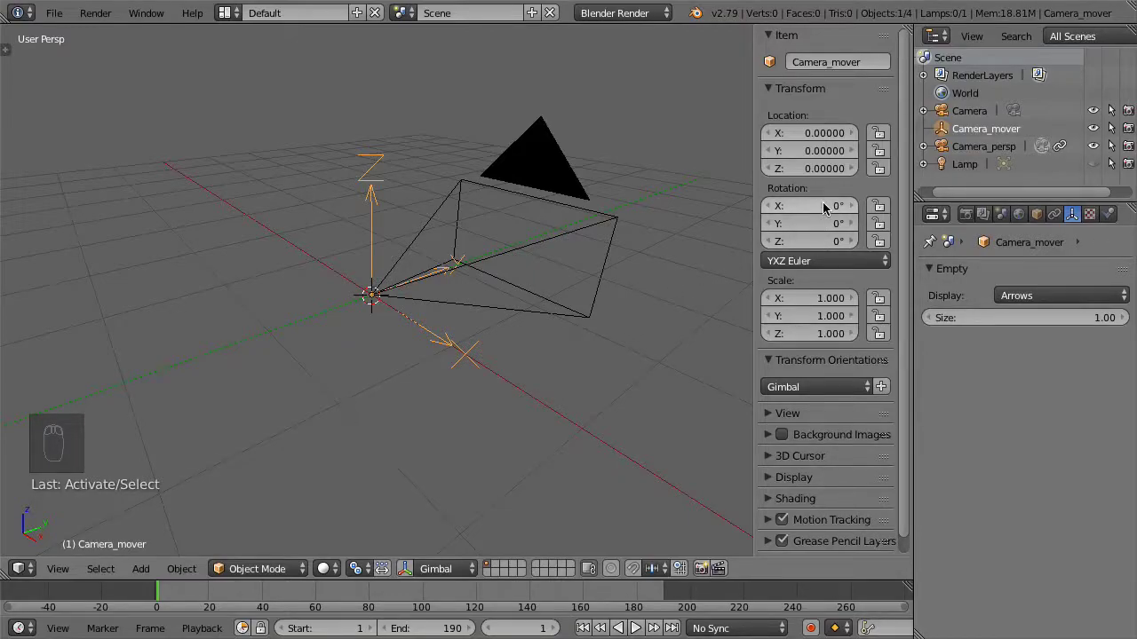
pyautogui.click(405, 570)
pyautogui.moveTo(813, 206)
pyautogui.mouseDown()
pyautogui.moveTo(840, 206)
pyautogui.moveTo(816, 209)
pyautogui.moveTo(818, 242)
pyautogui.moveTo(846, 242)
pyautogui.moveTo(817, 242)
pyautogui.moveTo(843, 223)
pyautogui.moveTo(823, 223)
pyautogui.mouseUp()
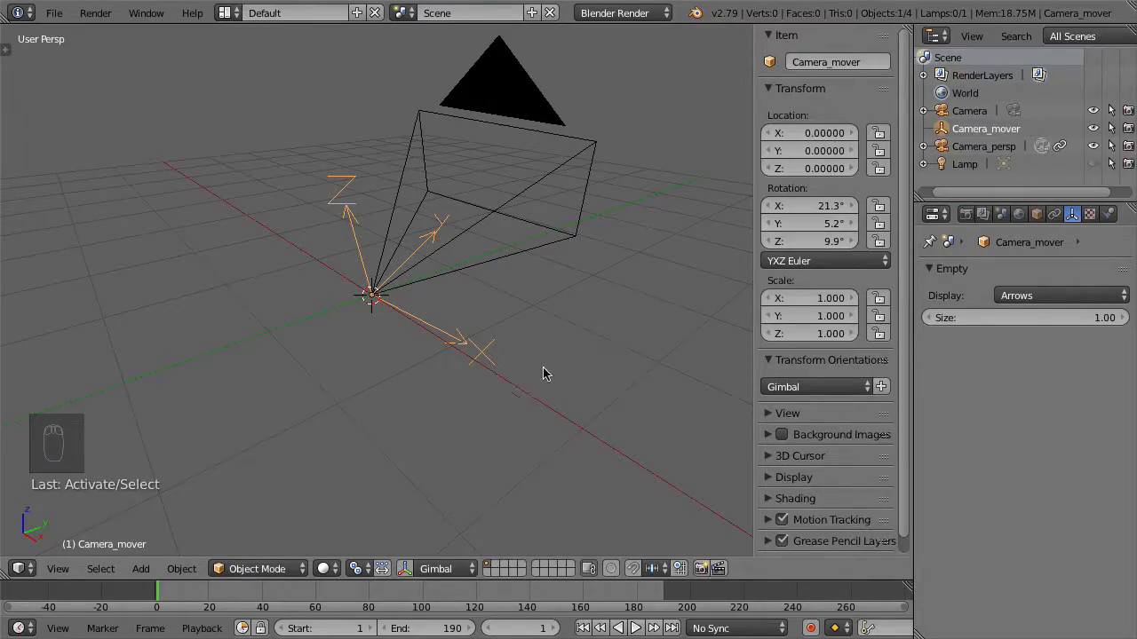
# Display the rotation manipulator on Camera_mover with Gimbal as the transform orientation.
pyautogui.click(405, 569)
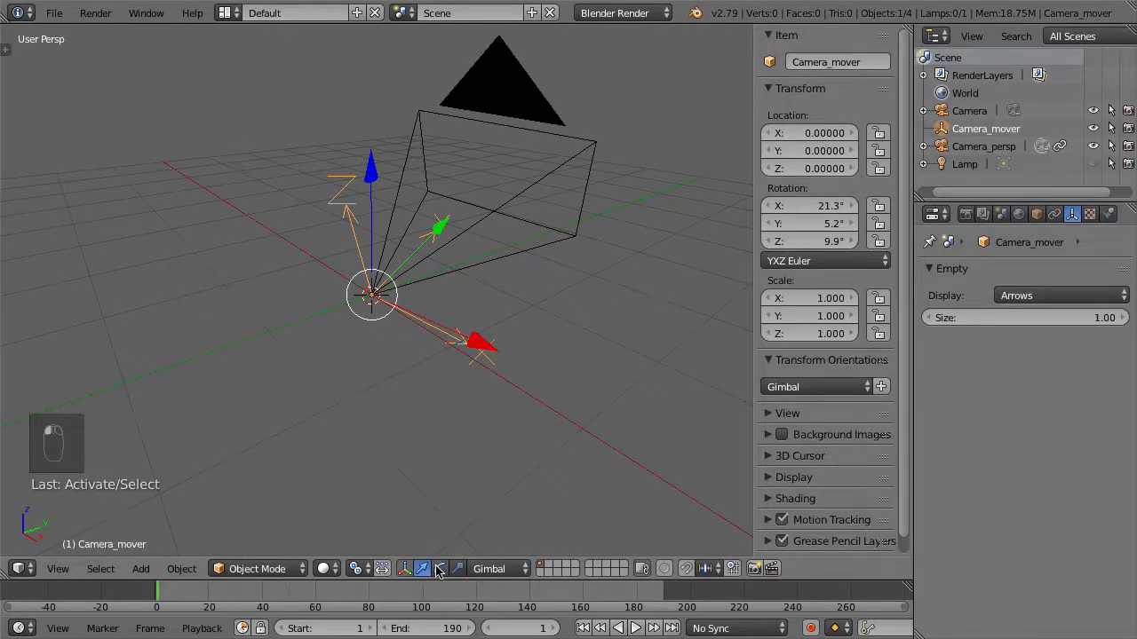
pyautogui.click(438, 569)
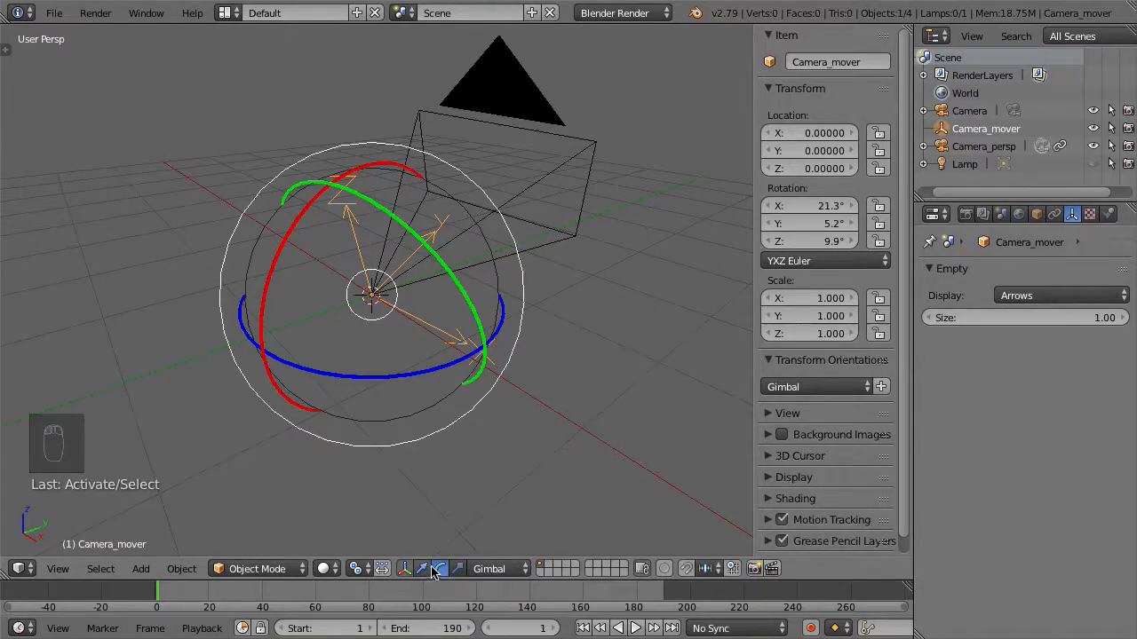
pyautogui.hotkey('ctrl', 'space')
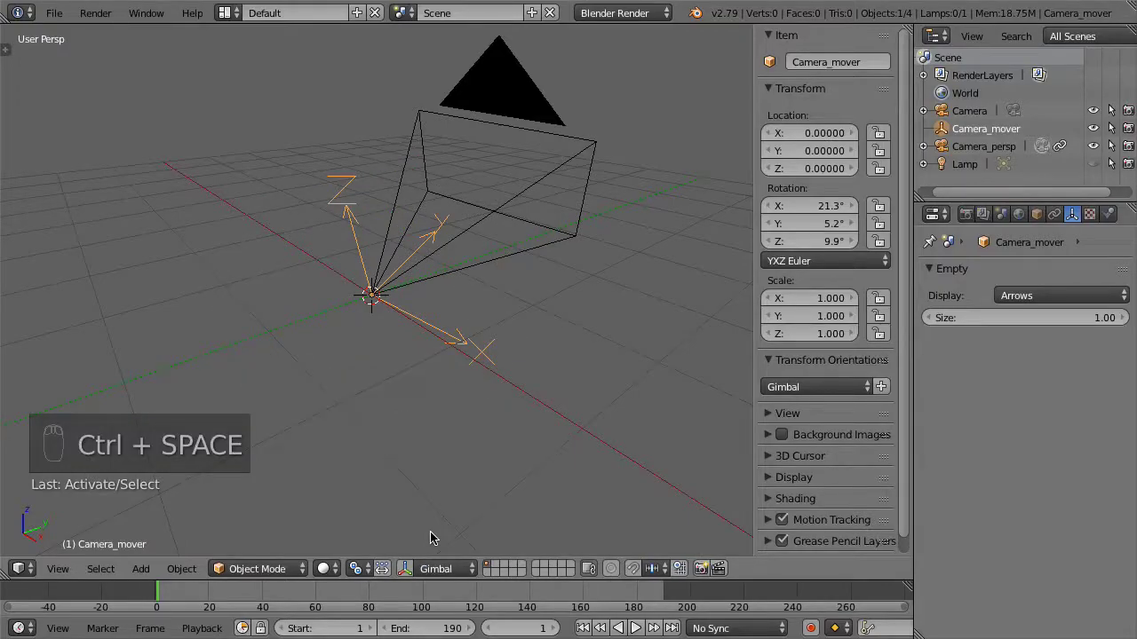
pyautogui.hotkey('ctrl', 'space')
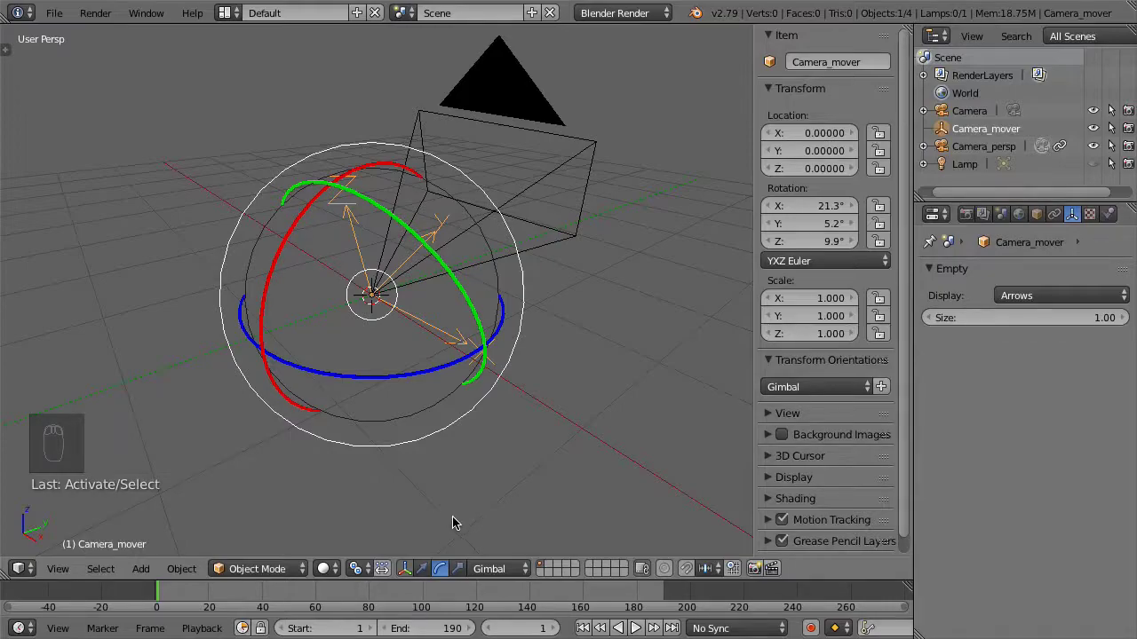
pyautogui.click(498, 569)
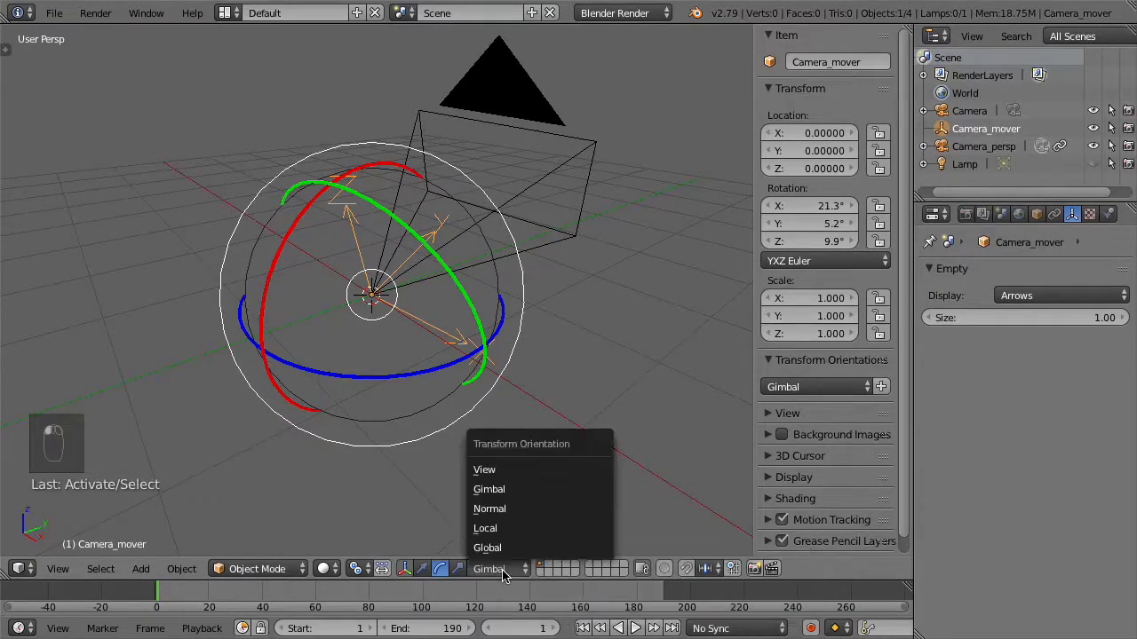
pyautogui.click(519, 489)
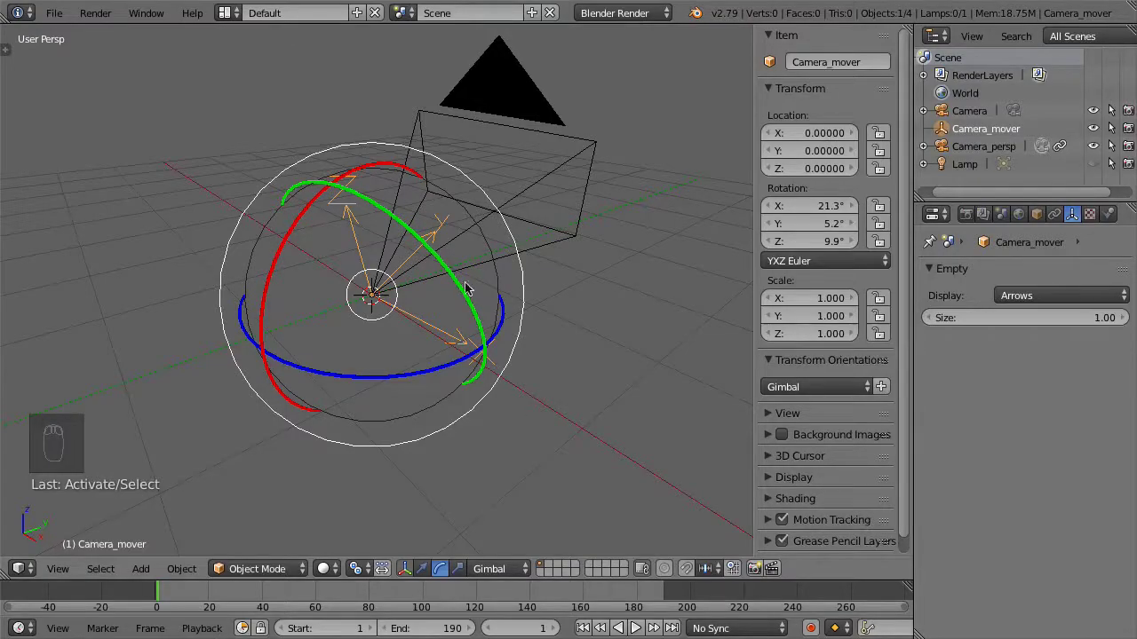
# Rotate Camera_mover with the manipulator's gimbal rings to about X 81.7°, Y 29.4° and Z -25.9°.
pyautogui.moveTo(425, 248); pyautogui.dragTo(420, 286)
pyautogui.moveTo(408, 377); pyautogui.dragTo(367, 384)
pyautogui.moveTo(388, 168); pyautogui.dragTo(245, 206)
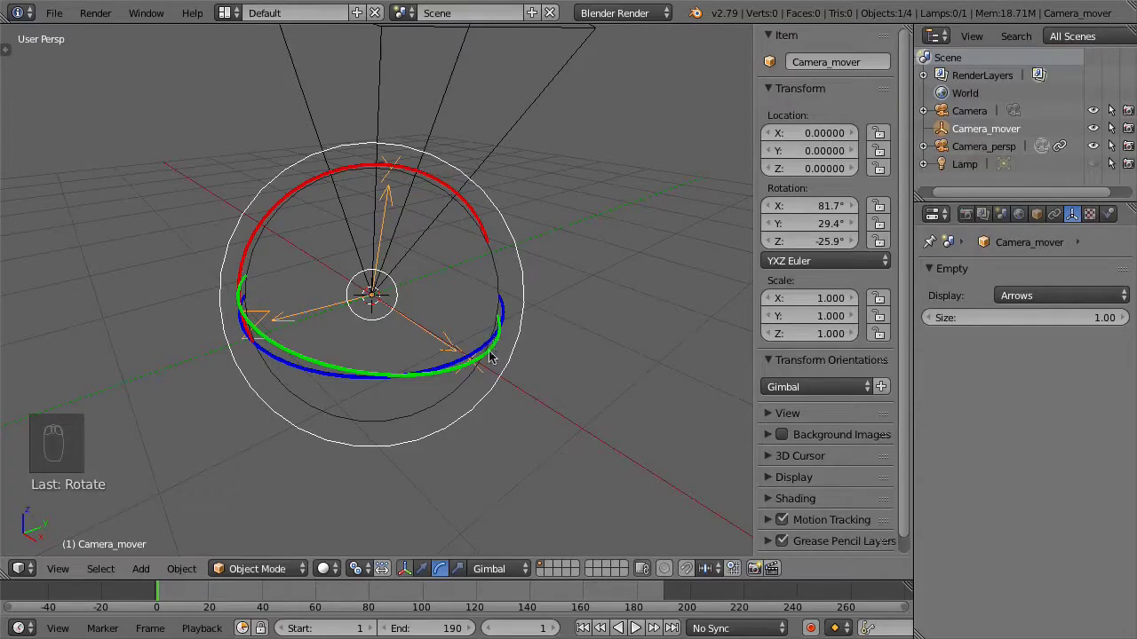
# Hide the manipulator and rotate Camera_mover about its gimbal X axis to an X rotation of about 43.1°.
pyautogui.click(406, 574)
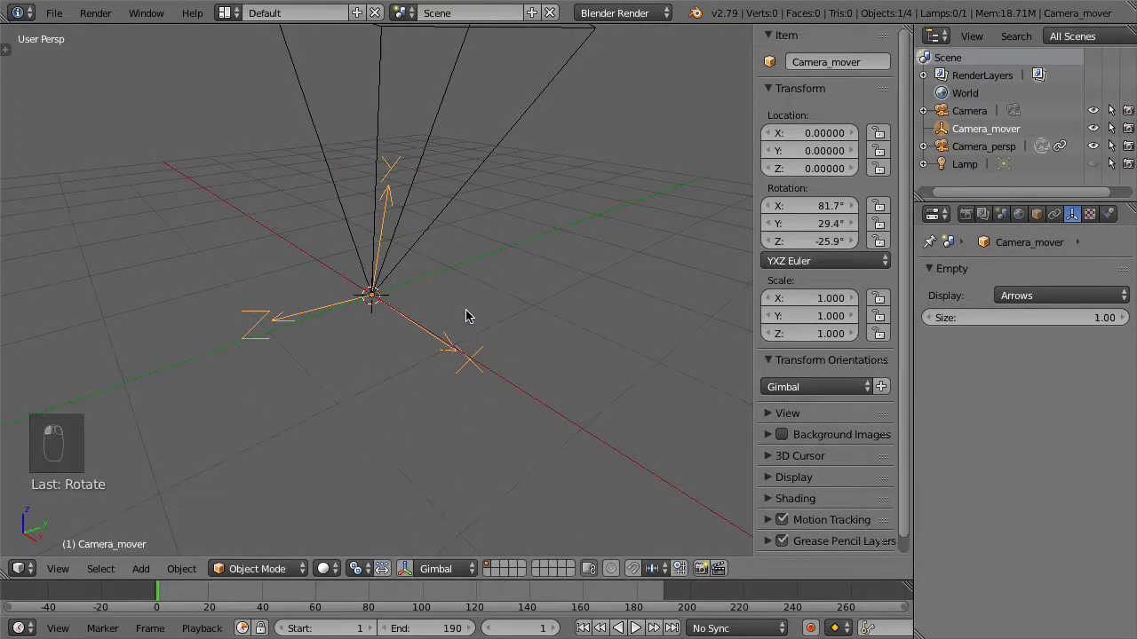
pyautogui.click(468, 575)
pyautogui.click(482, 488)
pyautogui.press('r')
pyautogui.press('x')
pyautogui.press('x')
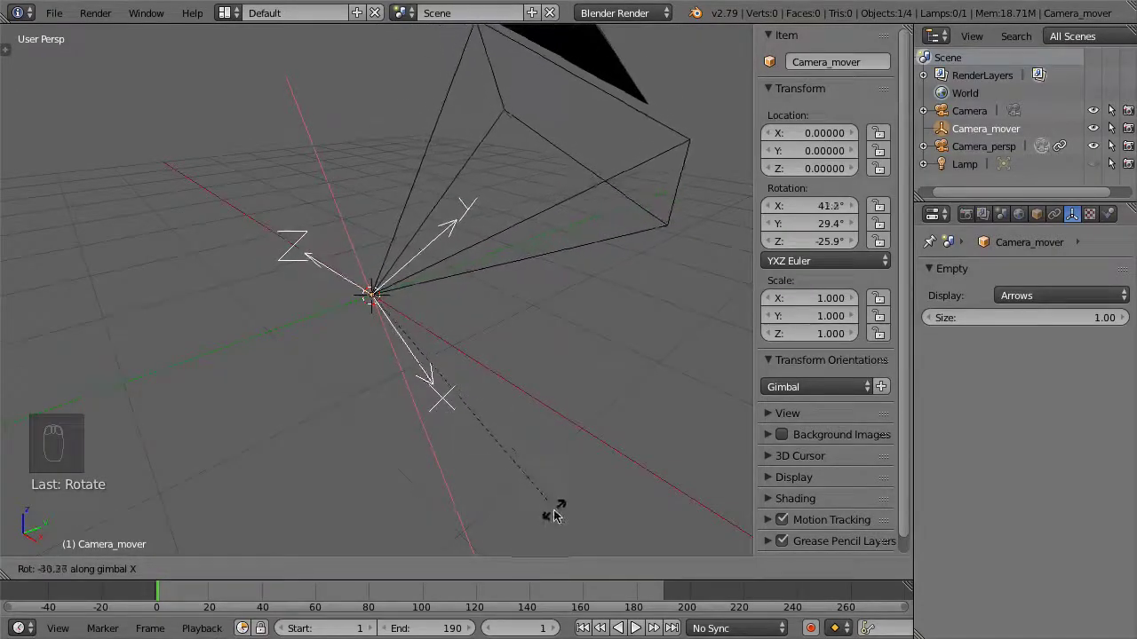
pyautogui.click(536, 481)
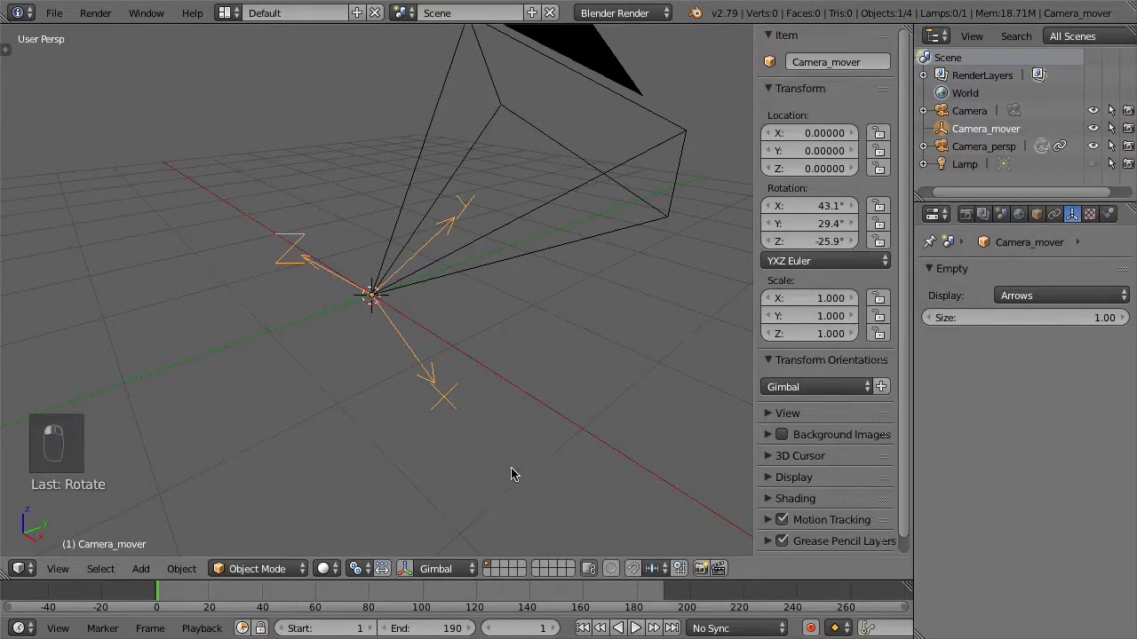
# Rotate Camera_mover about its gimbal Y axis to about 24.8° and about its gimbal Z axis to about -50°.
pyautogui.press('r')
pyautogui.press('y')
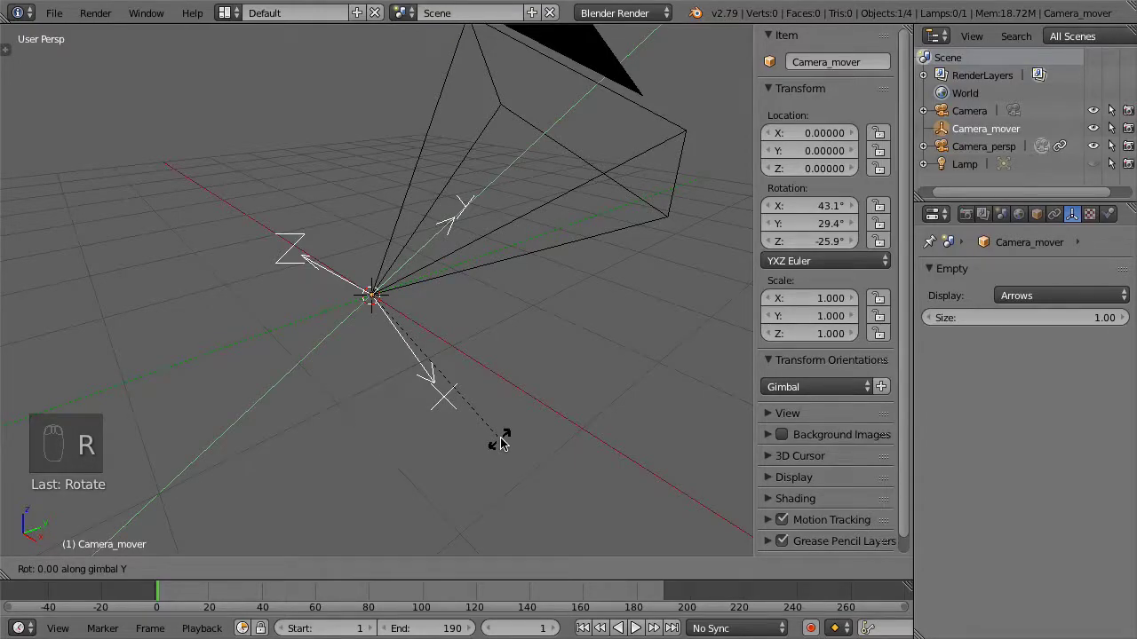
pyautogui.press('y')
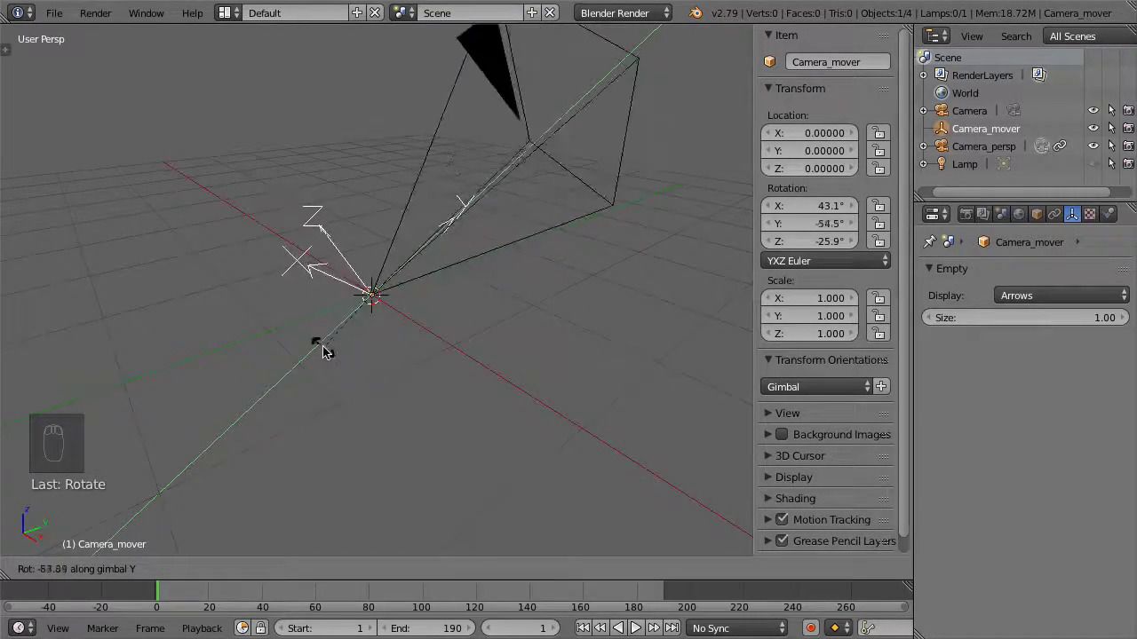
pyautogui.click(482, 459)
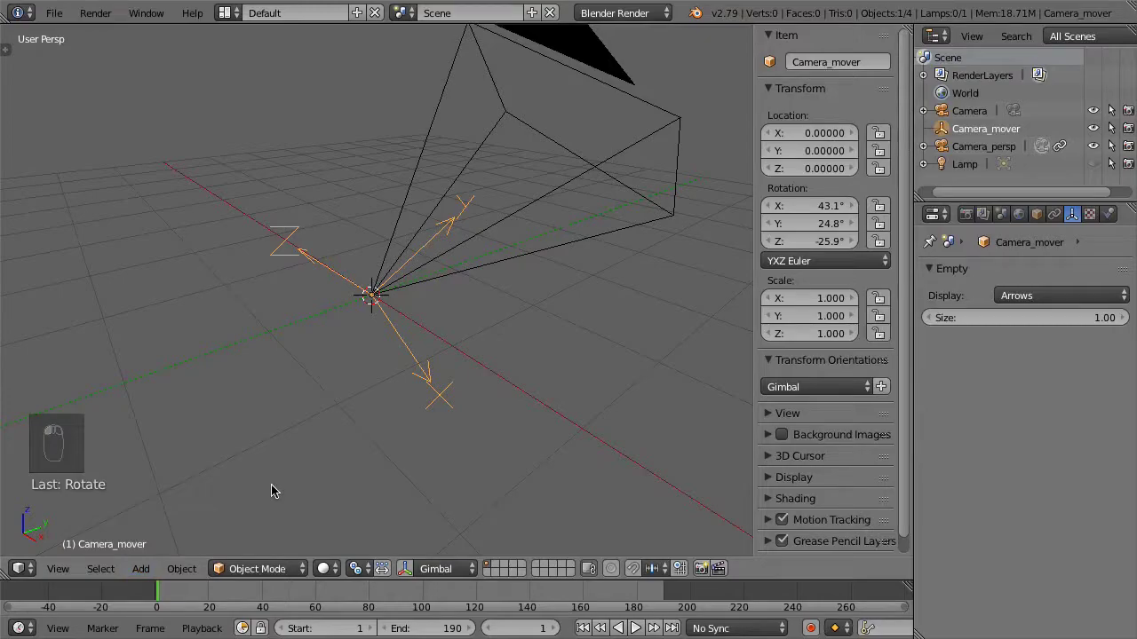
pyautogui.press('r')
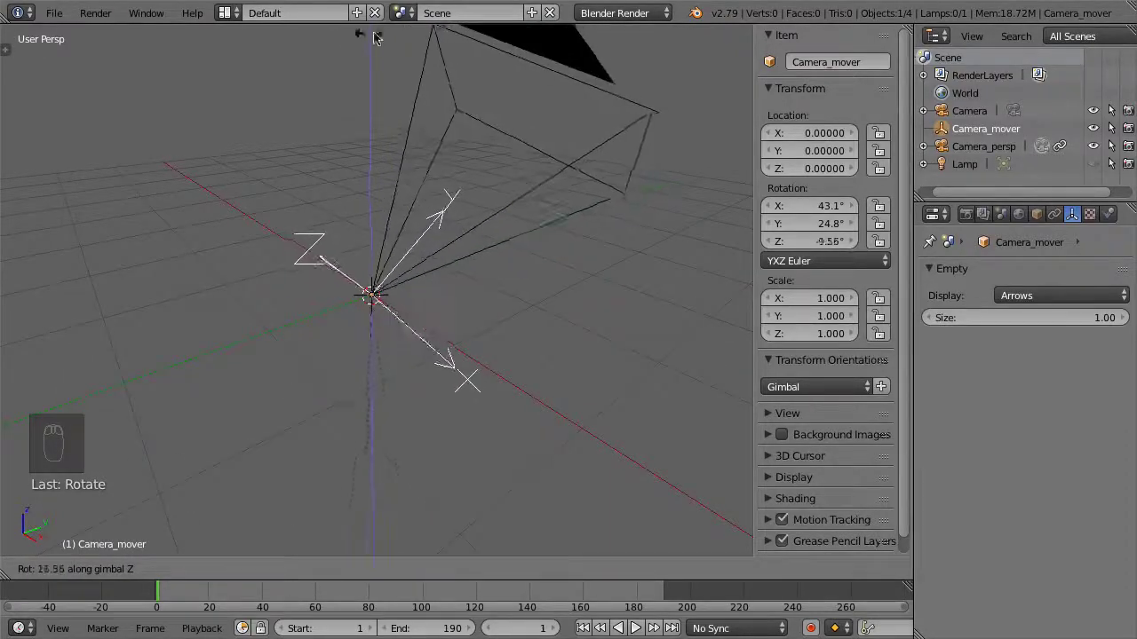
pyautogui.click(182, 508)
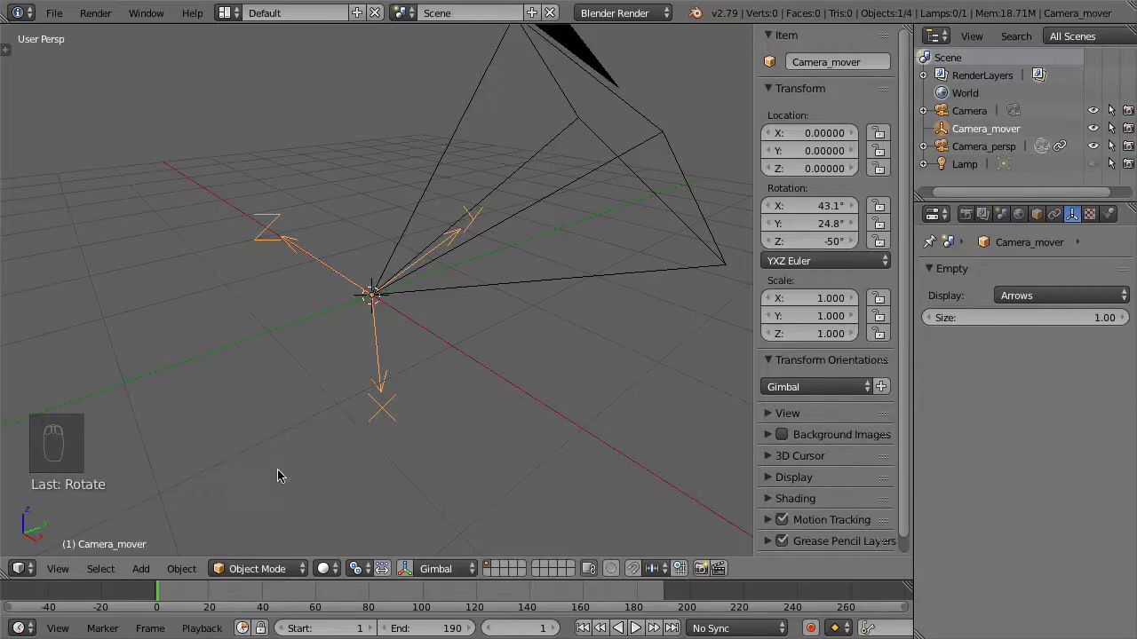
# Set Camera_mover's X rotation to about 90° with the manipulator displayed, comparing its translation arrows and rotation rings.
pyautogui.click(405, 568)
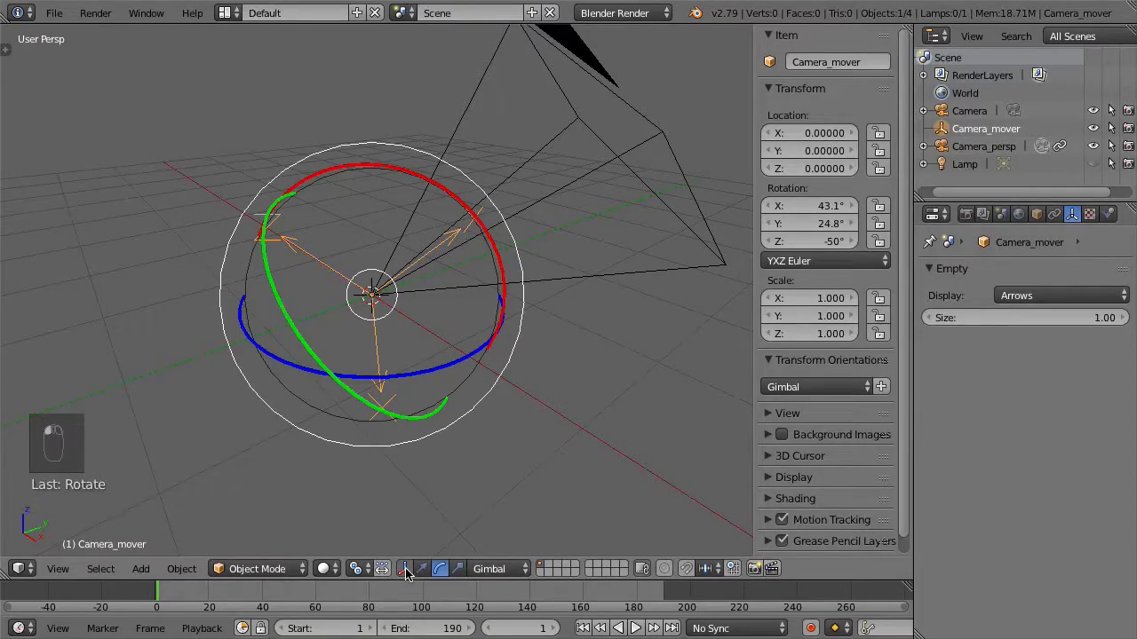
pyautogui.click(424, 569)
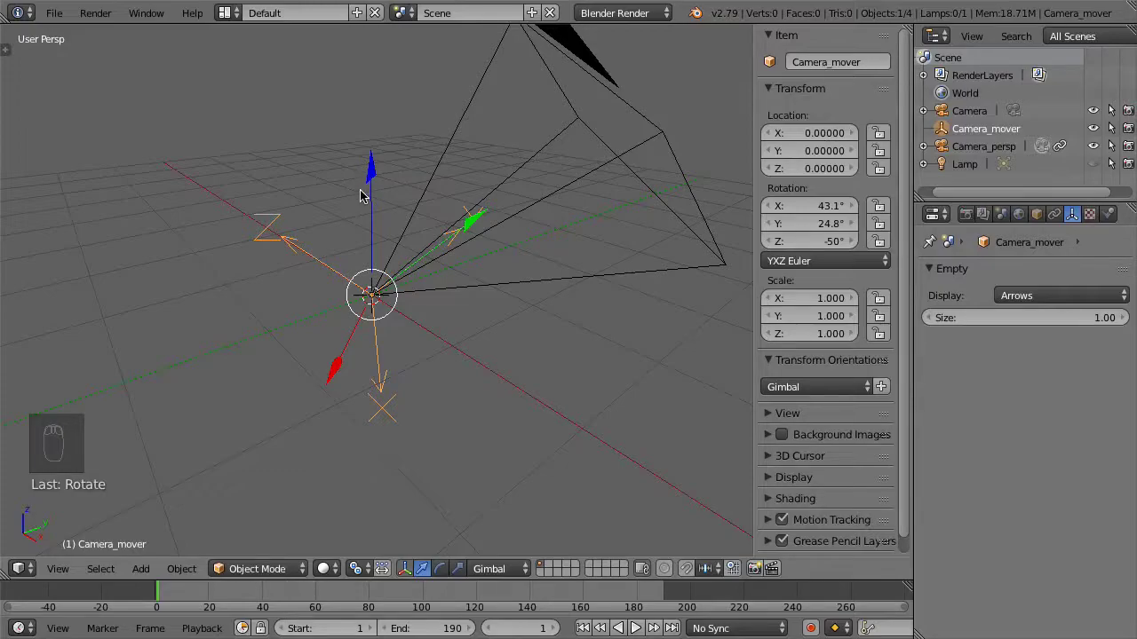
pyautogui.moveTo(808, 205); pyautogui.dragTo(987, 205)
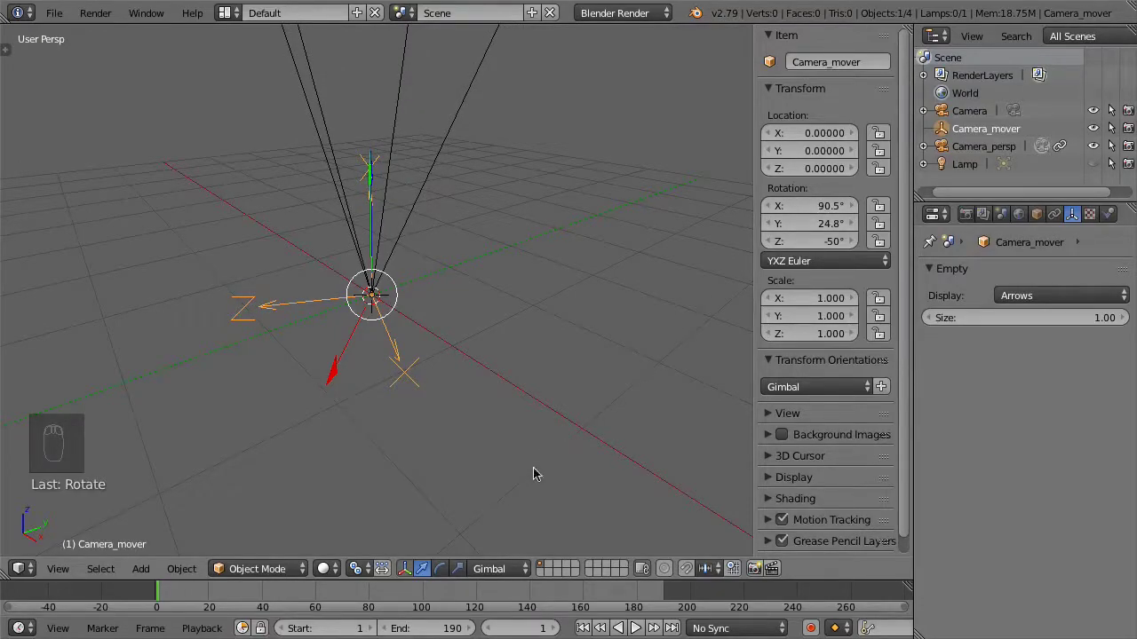
pyautogui.click(440, 569)
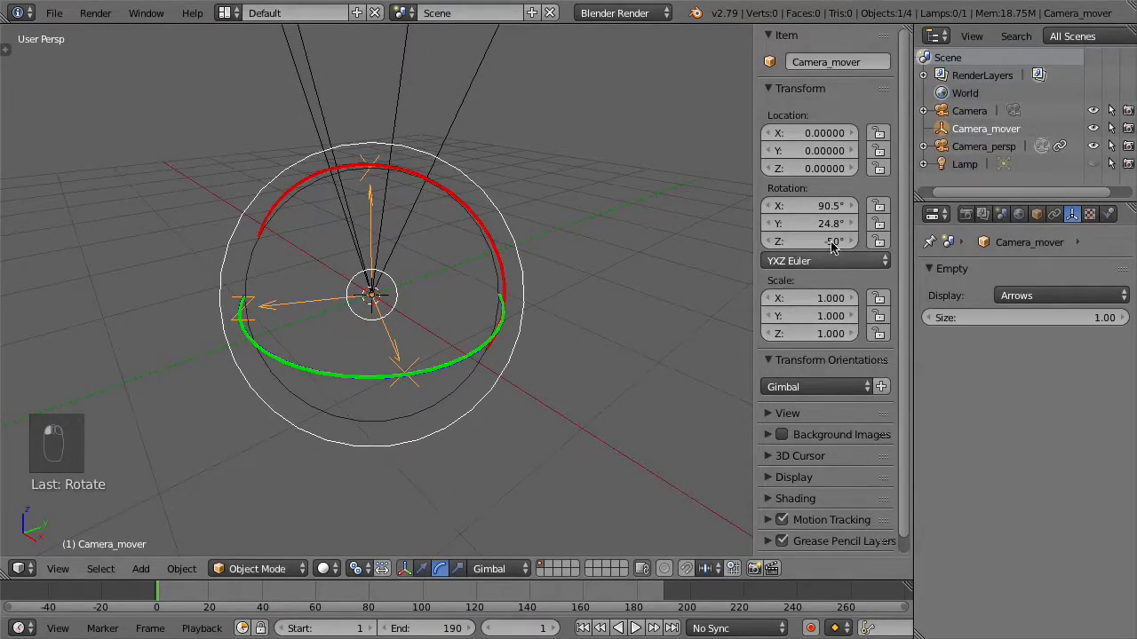
pyautogui.moveTo(819, 210)
pyautogui.mouseDown()
pyautogui.moveTo(805, 210)
pyautogui.moveTo(817, 210)
pyautogui.mouseUp()
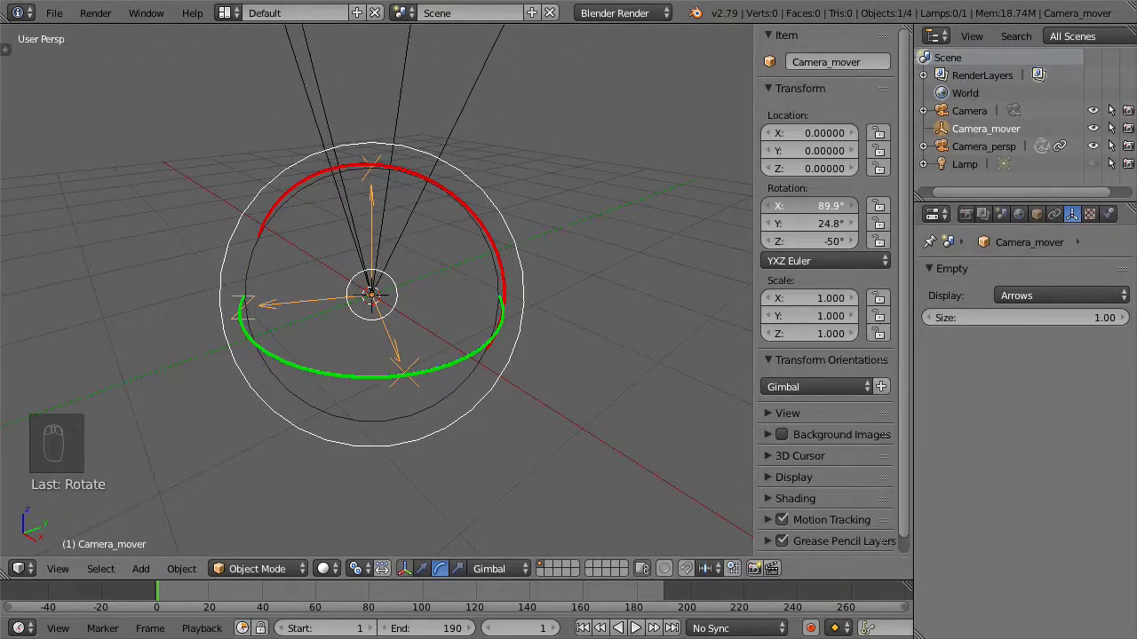
pyautogui.moveTo(817, 211)
pyautogui.mouseDown()
pyautogui.moveTo(771, 211)
pyautogui.moveTo(818, 210)
pyautogui.mouseUp()
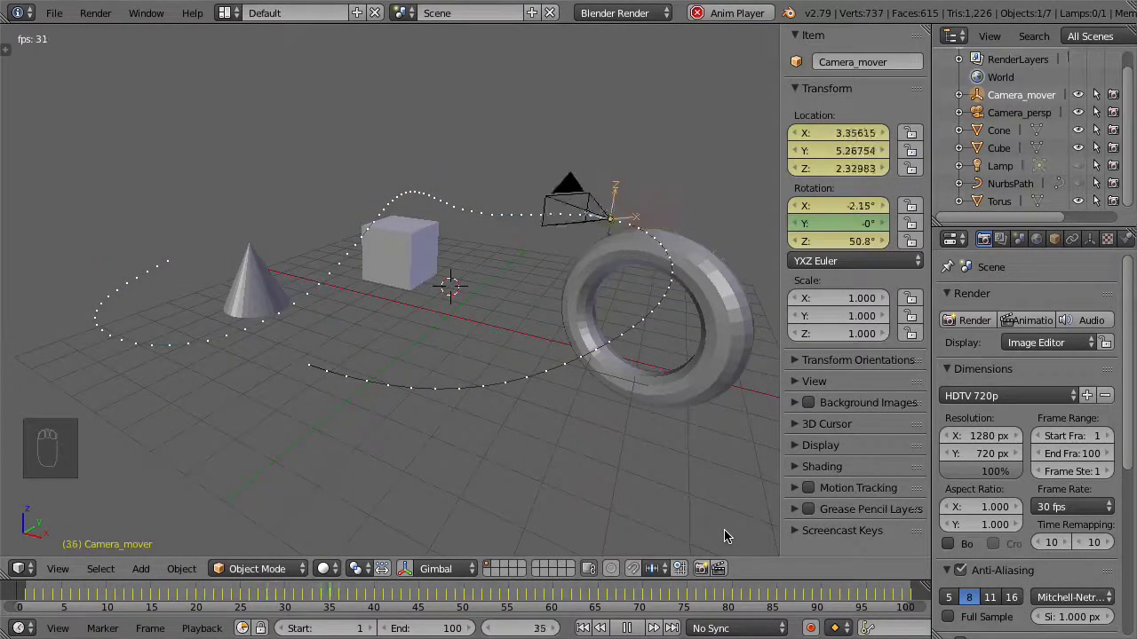
# Bake Camera_persp's Object action over frames 1–100 with Only Selected off and Visual Keying, Clear Constraints and Overwrite Current Action on.
pyautogui.hotkey('alt', 'a')
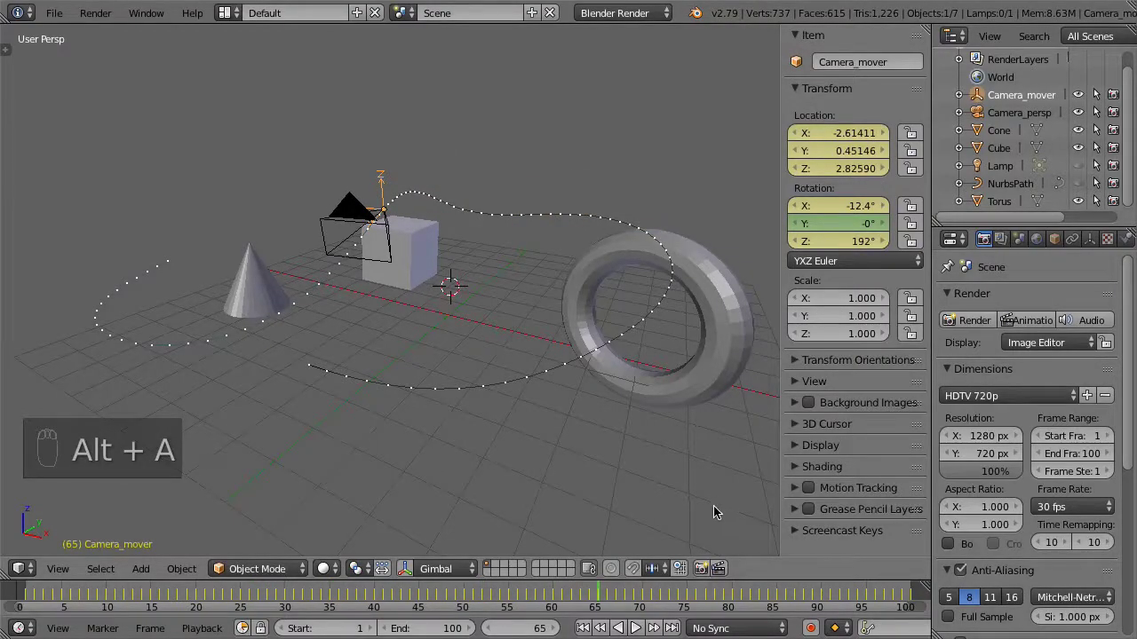
pyautogui.click(1009, 114)
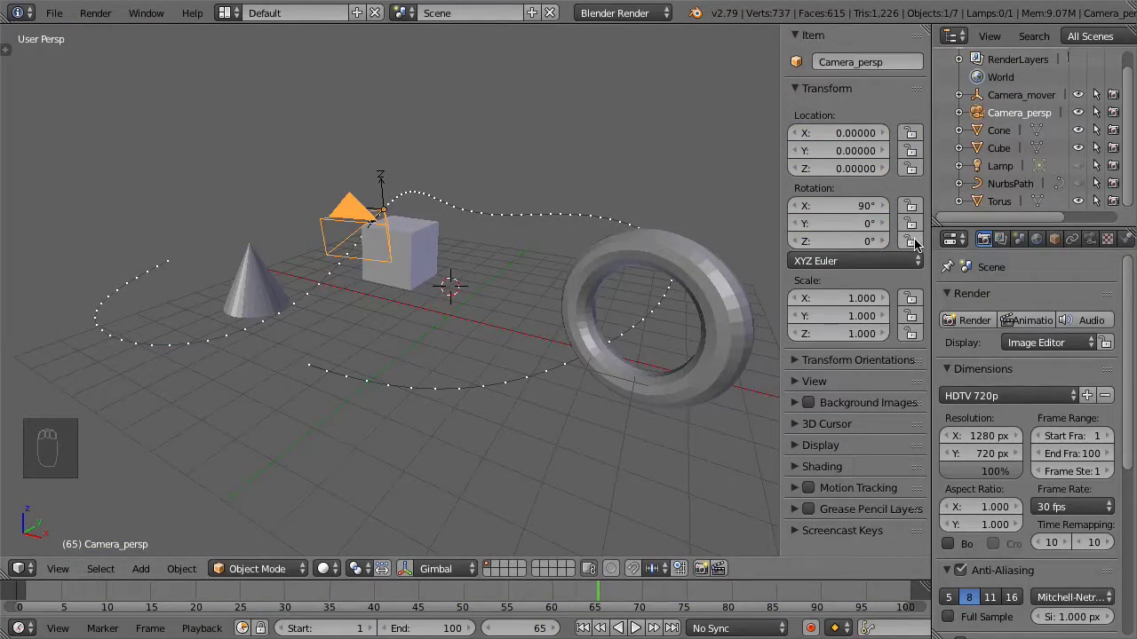
pyautogui.press('t')
pyautogui.click(8, 194)
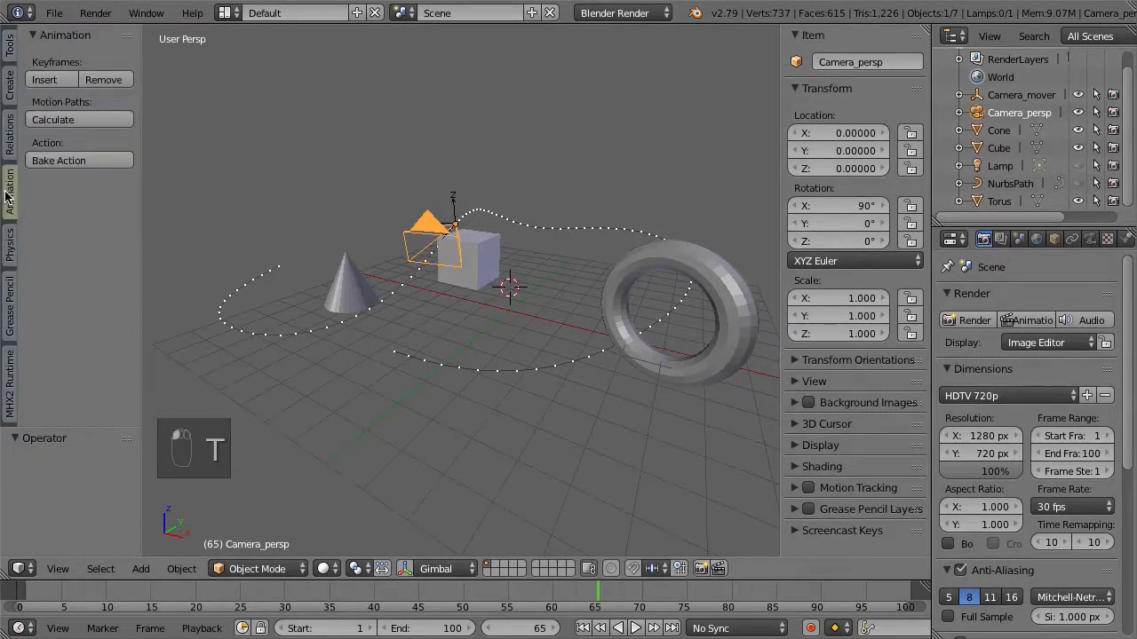
pyautogui.click(113, 162)
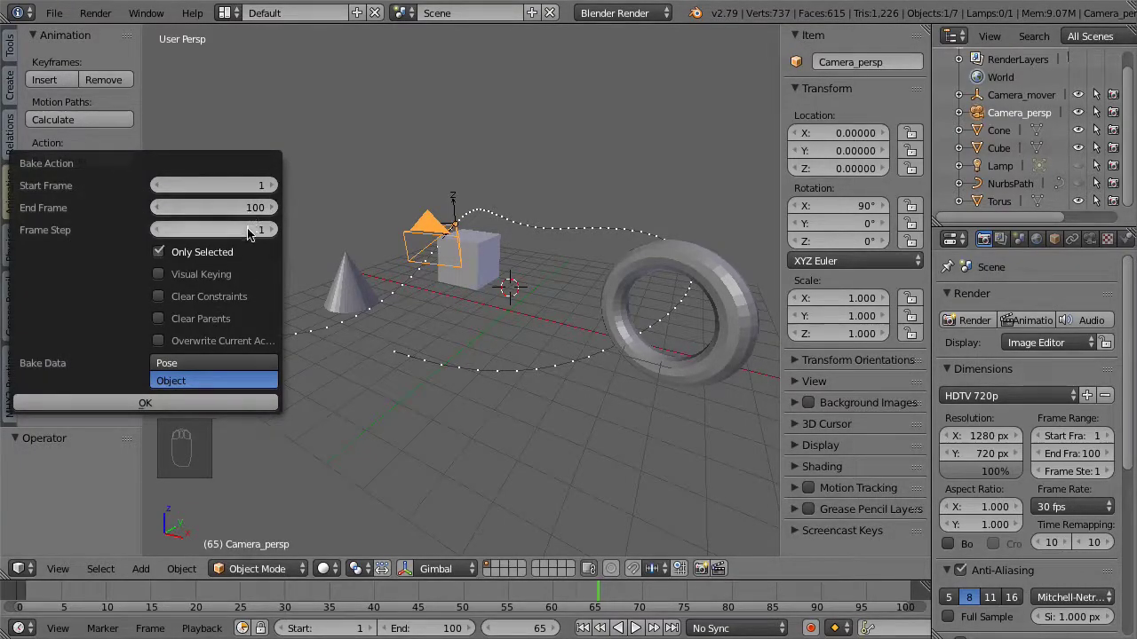
pyautogui.click(159, 254)
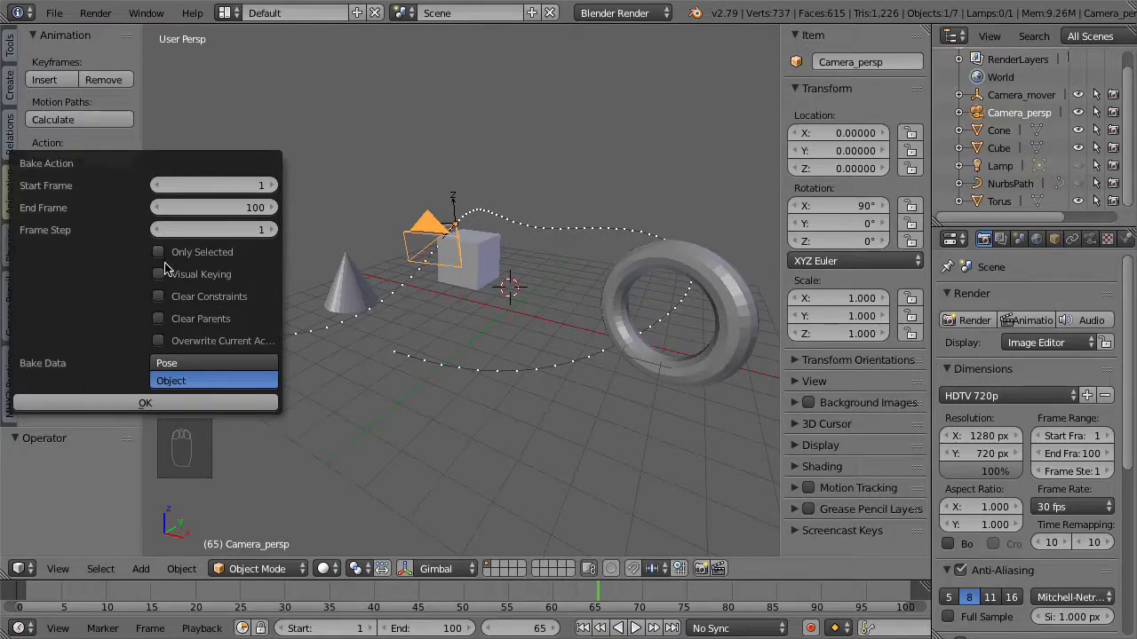
pyautogui.click(160, 275)
pyautogui.click(160, 296)
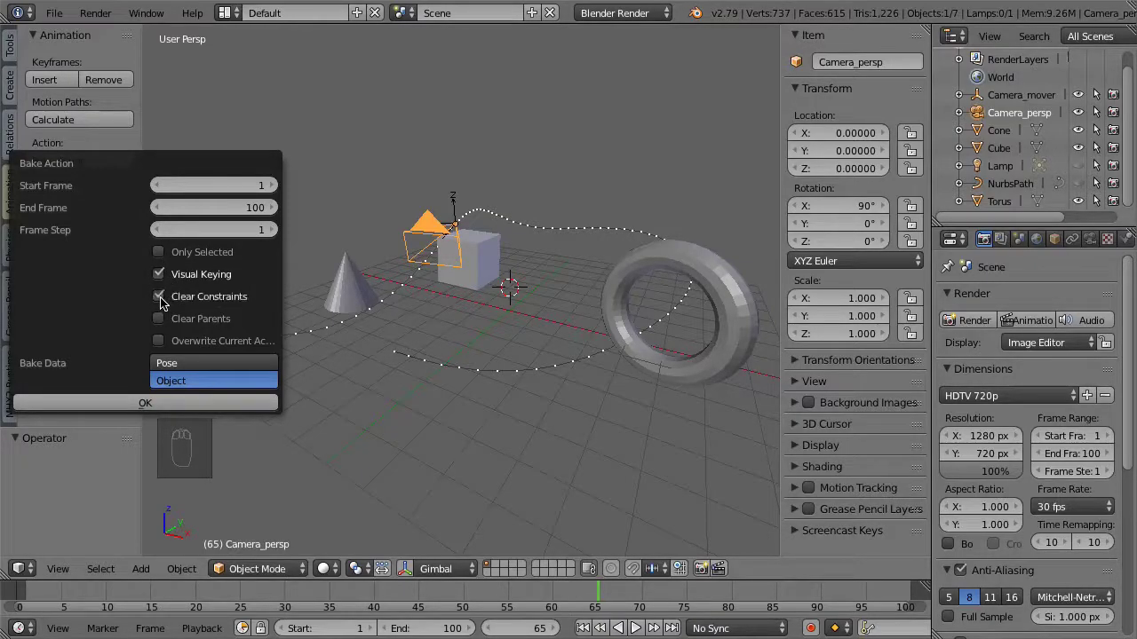
pyautogui.click(160, 343)
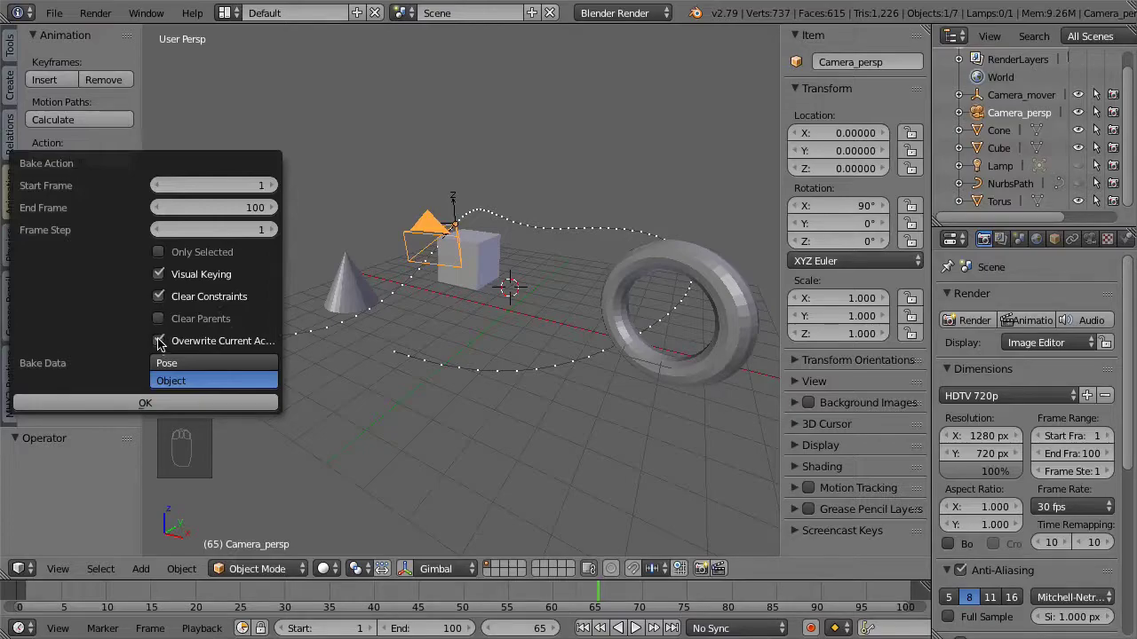
pyautogui.click(147, 403)
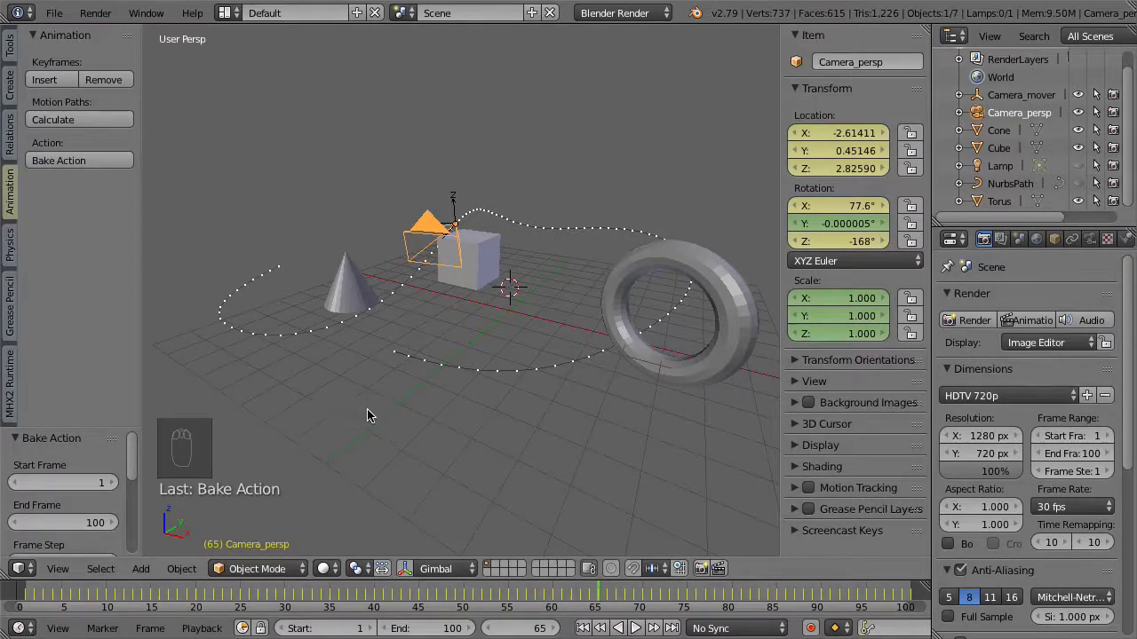
# Play back the baked camera animation and display its curves in an enlarged Graph Editor above the 3D view.
pyautogui.hotkey('alt', 'a')
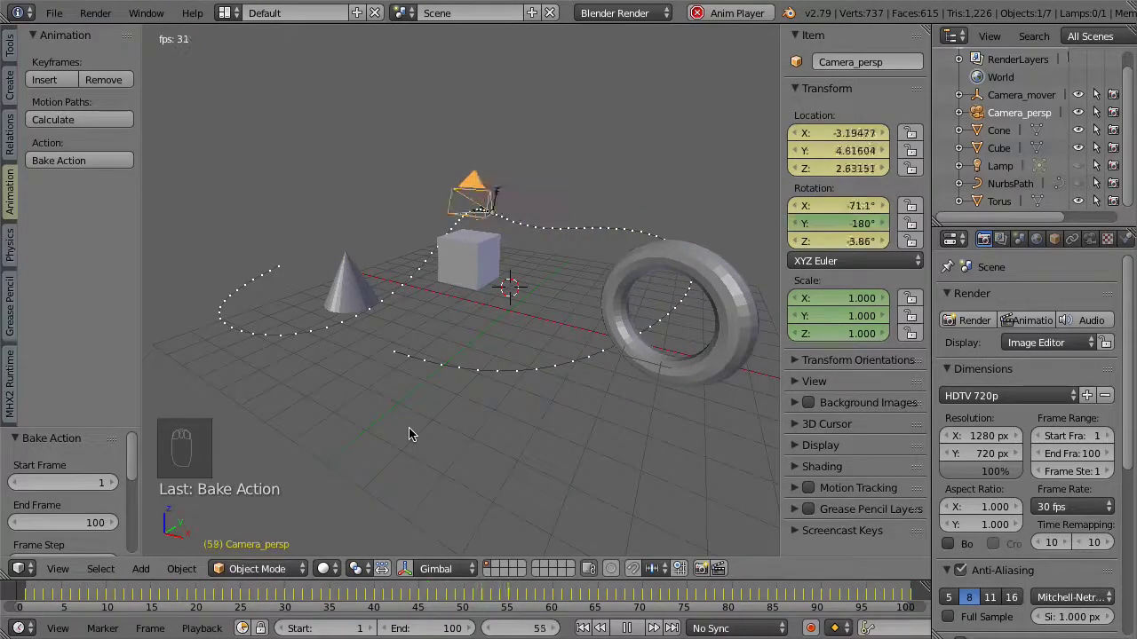
pyautogui.hotkey('alt', 'a')
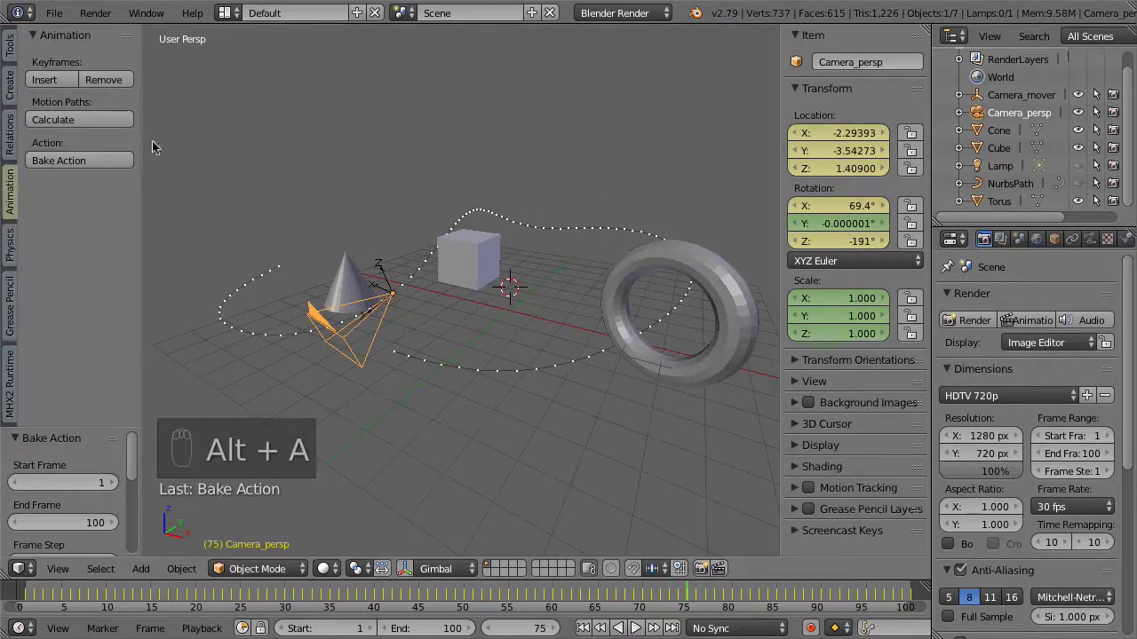
pyautogui.click(21, 12)
pyautogui.click(53, 83)
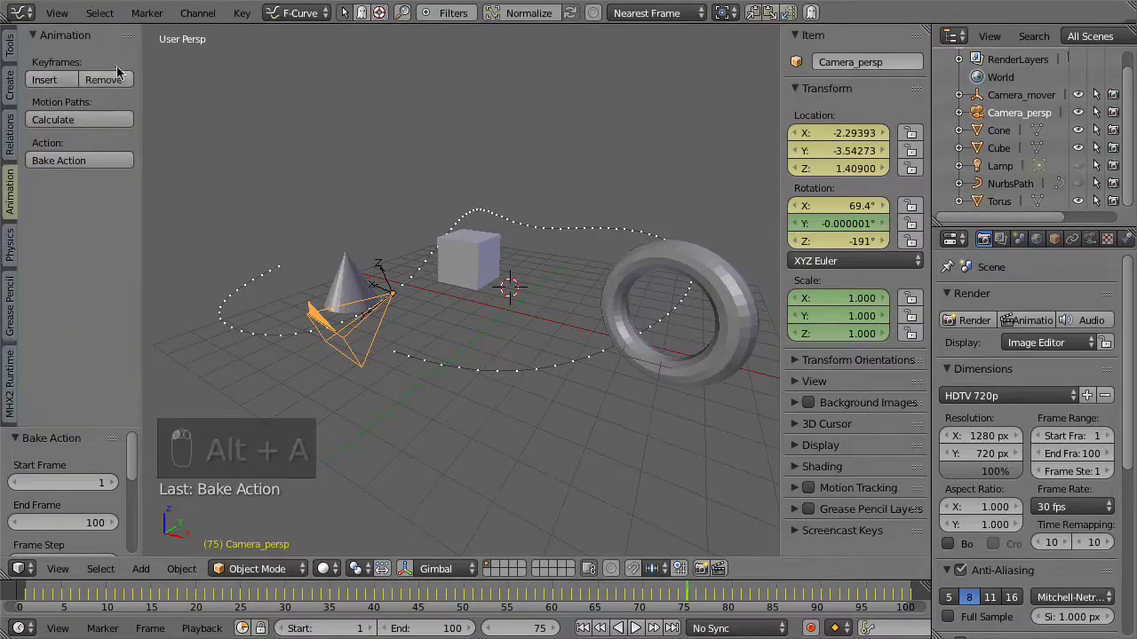
pyautogui.moveTo(201, 26); pyautogui.dragTo(222, 184)
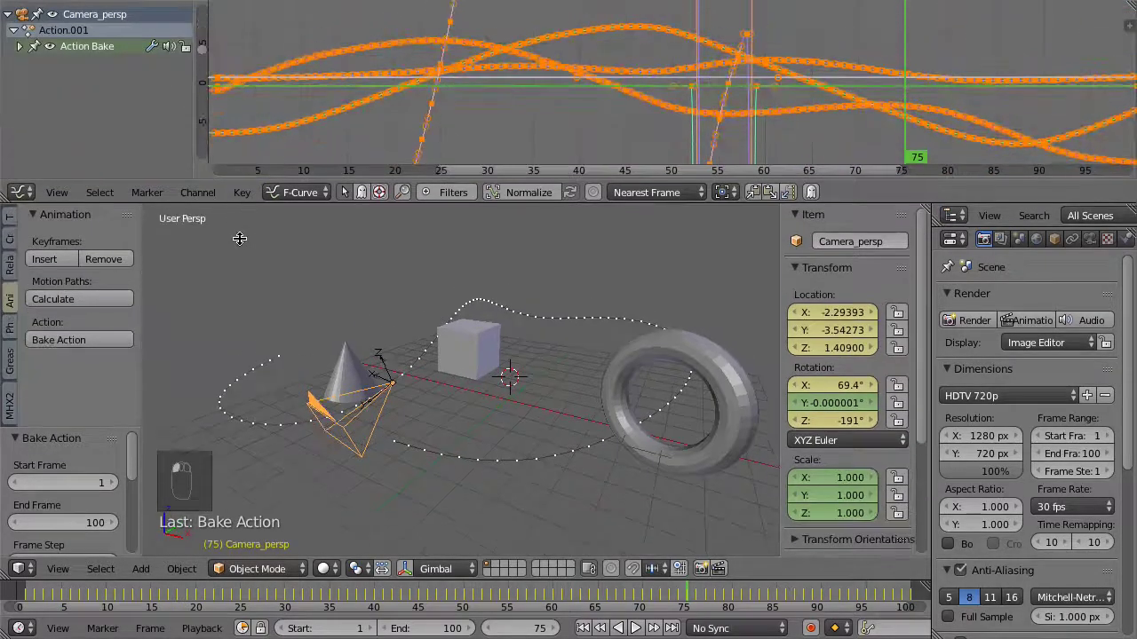
# Expand the Action Bake channels and show only the X Euler Rotation curve, framed in the graph.
pyautogui.click(21, 47)
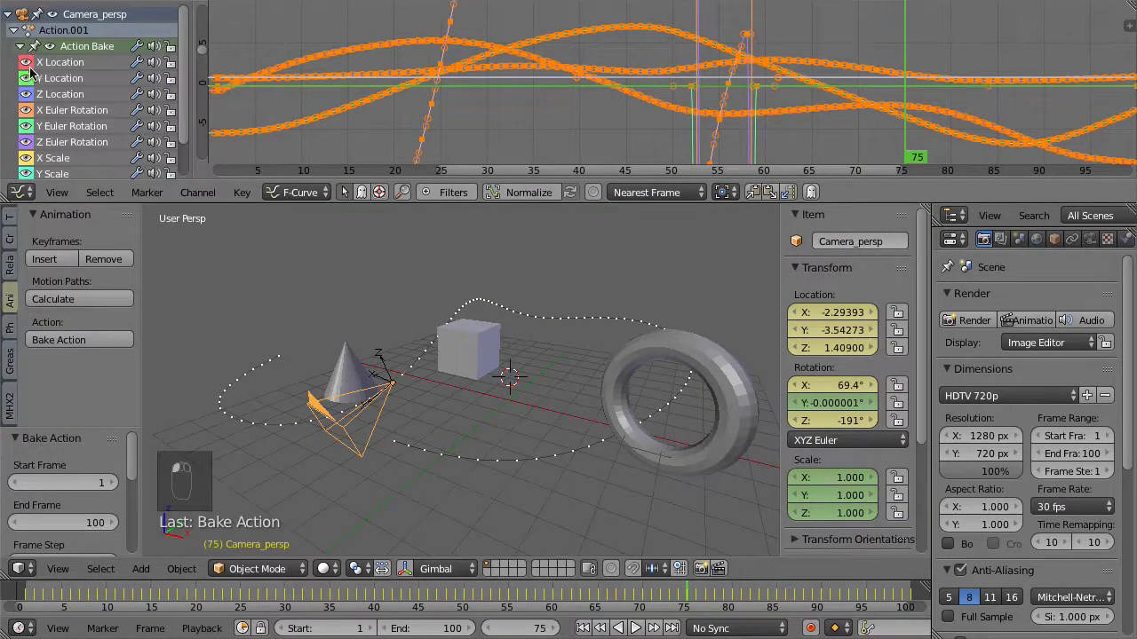
pyautogui.moveTo(28, 64); pyautogui.dragTo(30, 172)
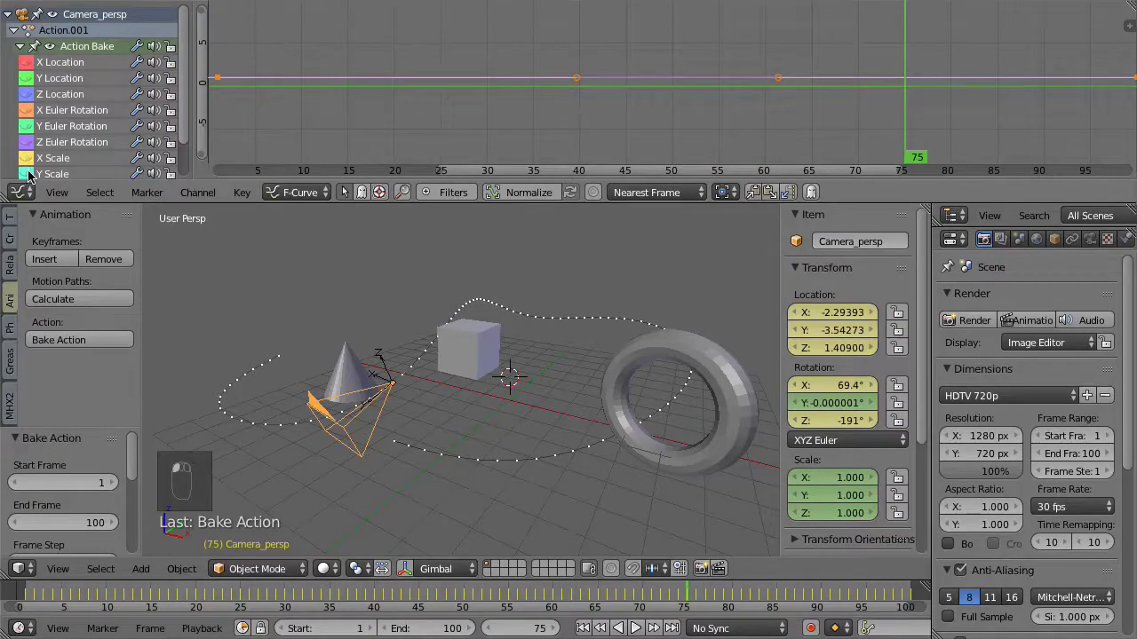
pyautogui.click(27, 110)
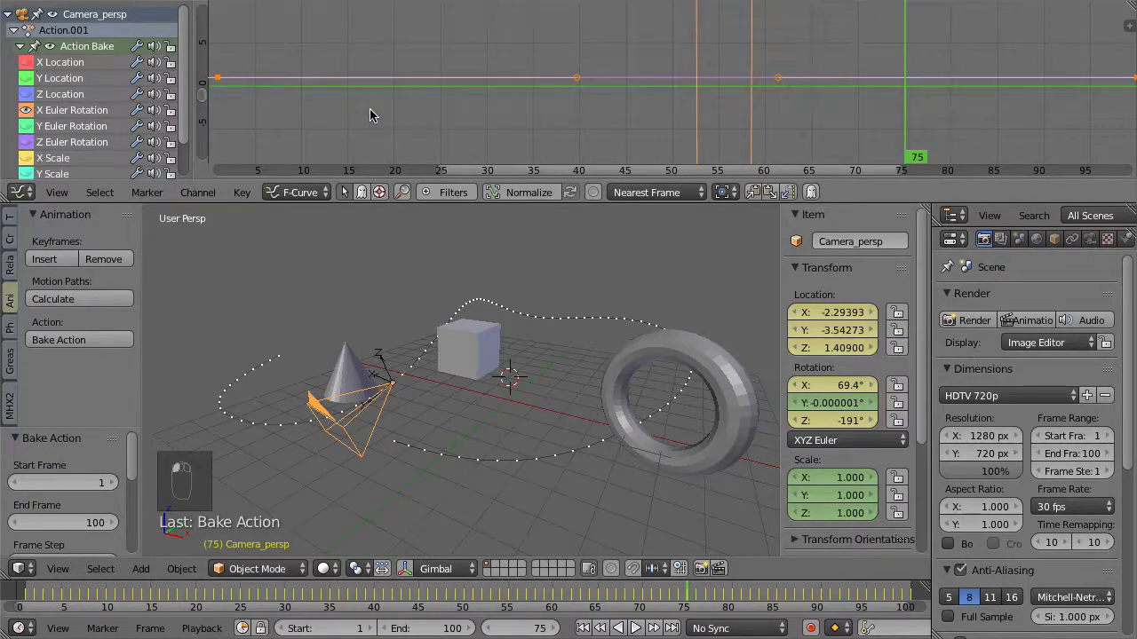
pyautogui.press('KP_Decimal')
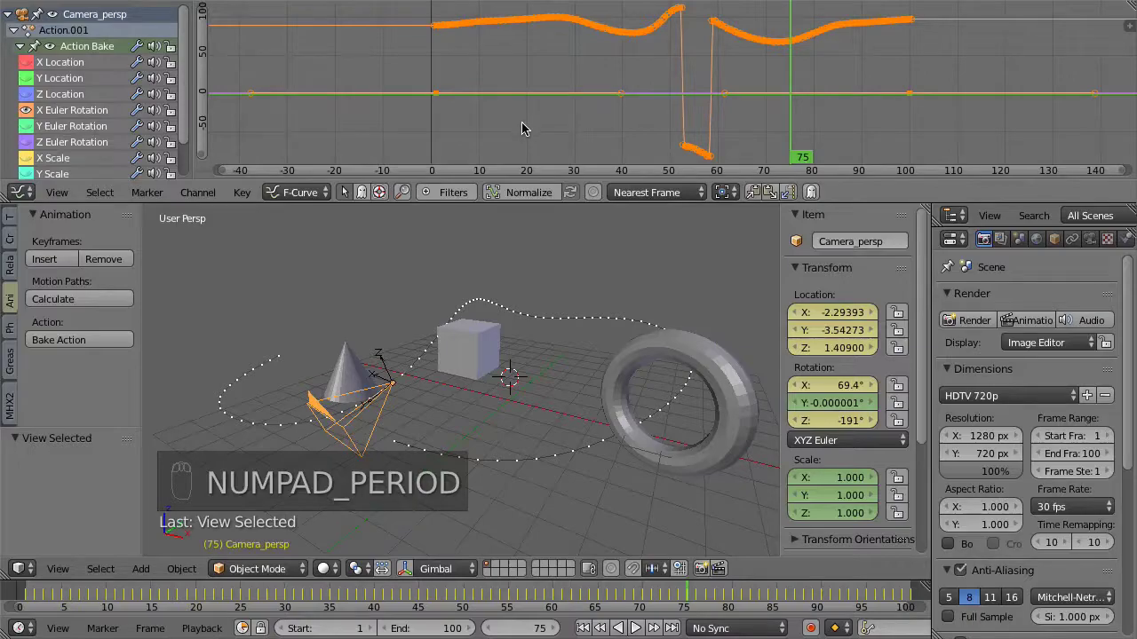
# Raise the dropped segment of X Euler Rotation keys, at about frames 53 to 59, by 180 along Y.
pyautogui.press('a')
pyautogui.press('a')
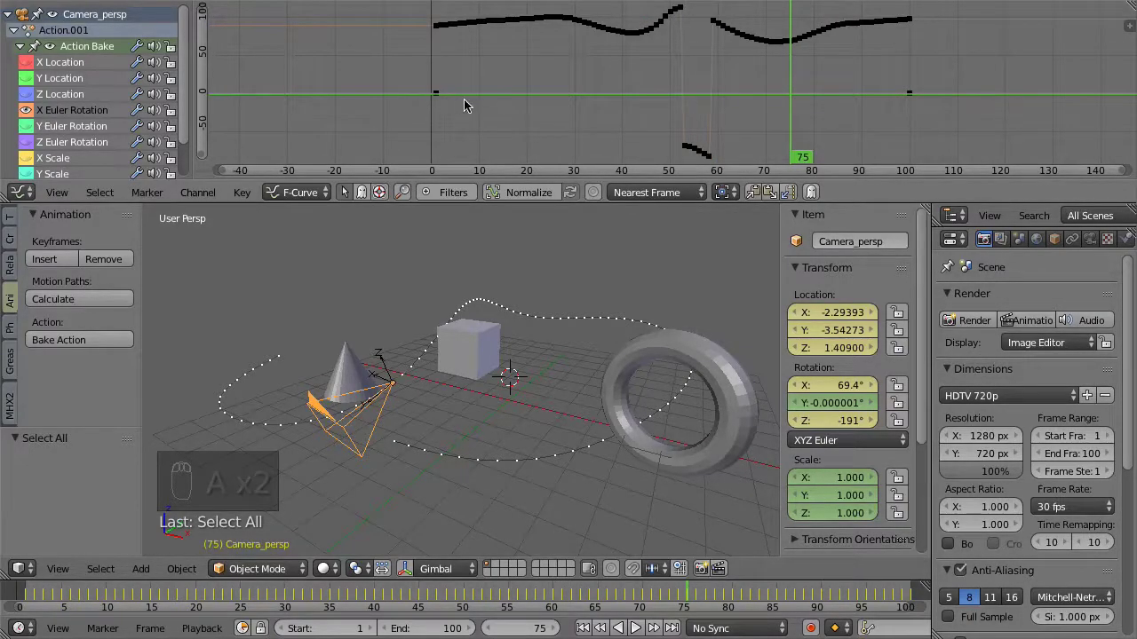
pyautogui.press('b')
pyautogui.moveTo(622, 131); pyautogui.dragTo(720, 165)
pyautogui.press('g')
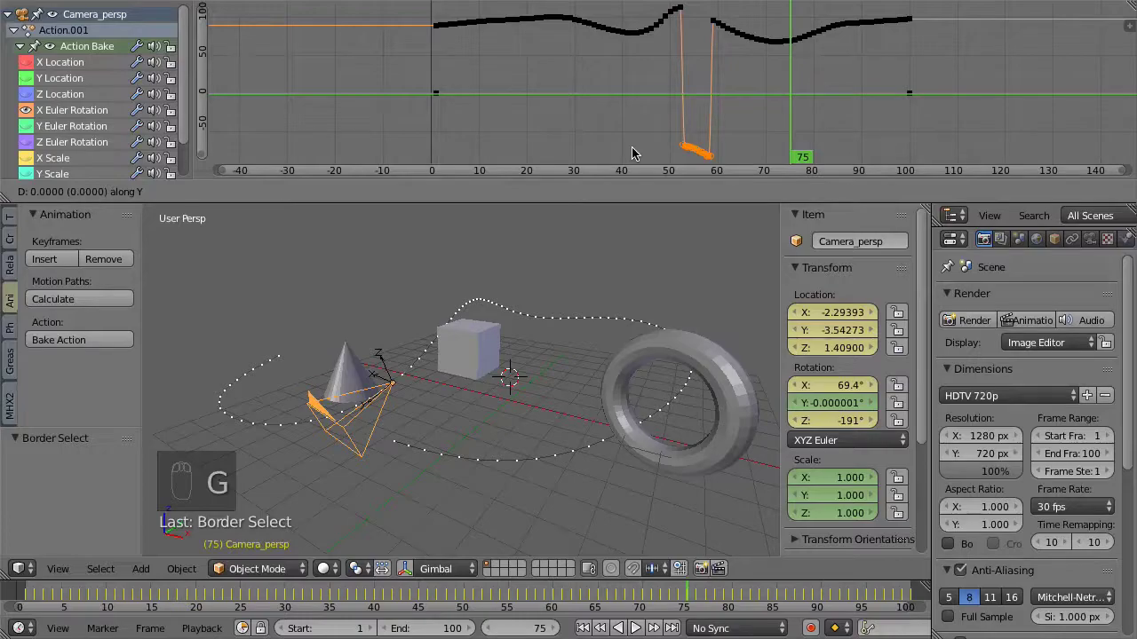
pyautogui.write('180')
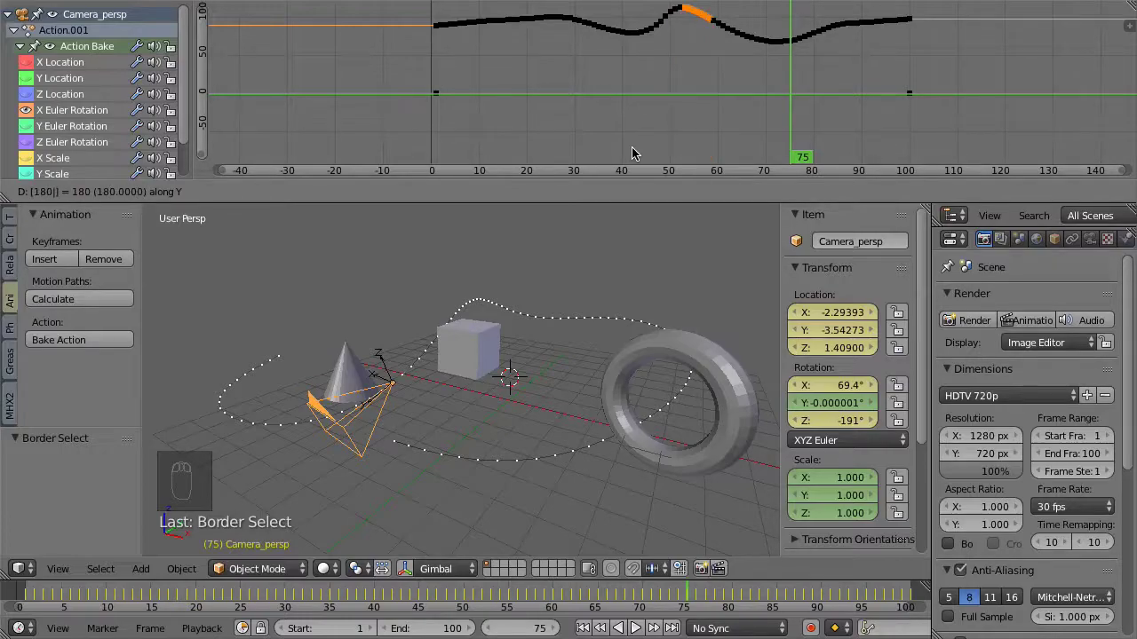
pyautogui.press('Return')
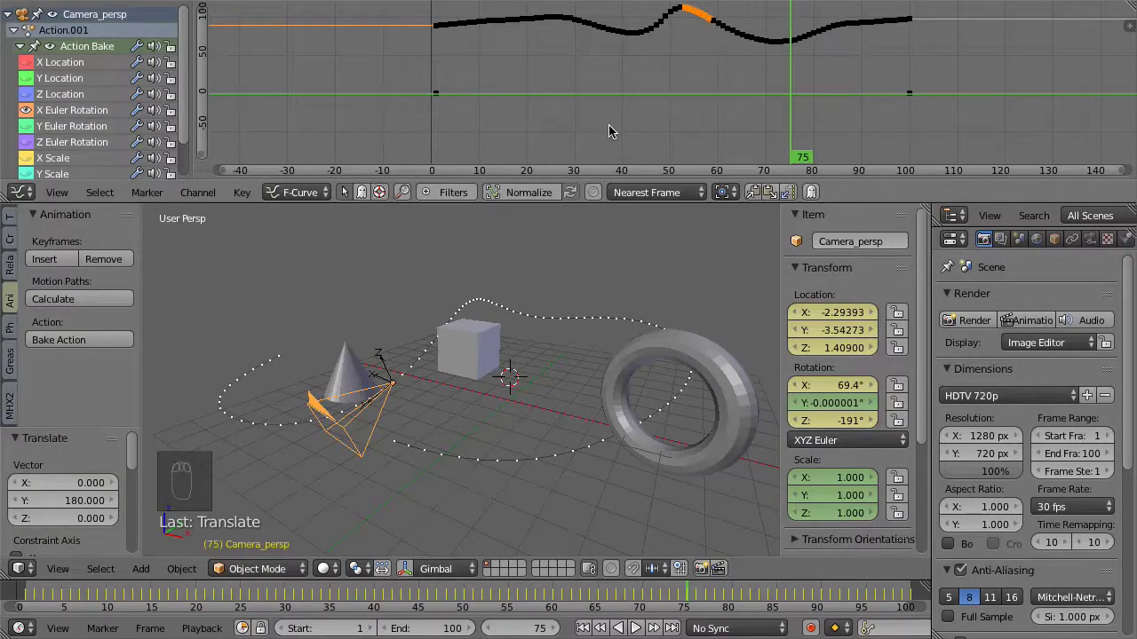
# Delete the two stray keyframes near zero at the start and end of the animation range.
pyautogui.press('a')
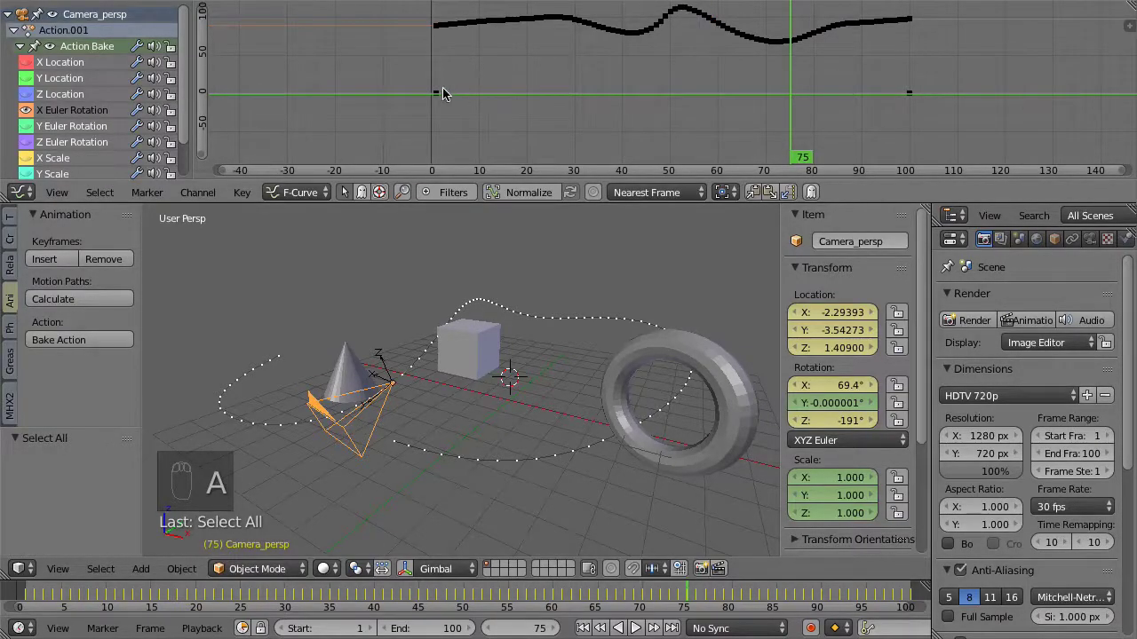
pyautogui.press('b')
pyautogui.moveTo(421, 71); pyautogui.dragTo(923, 128)
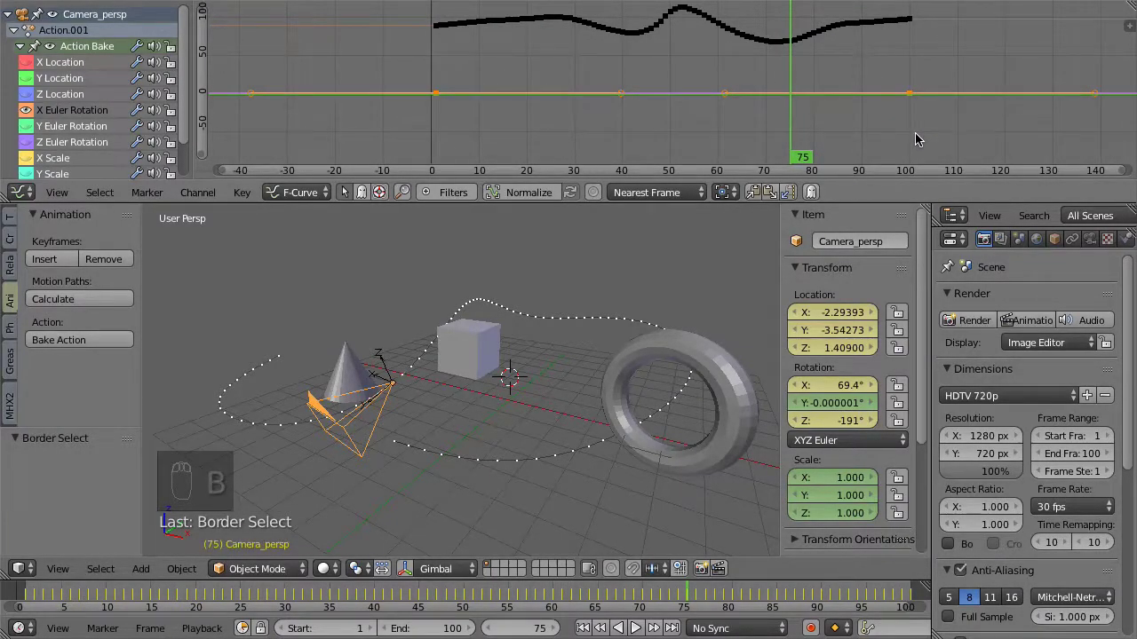
pyautogui.press('Delete')
pyautogui.click(917, 138)
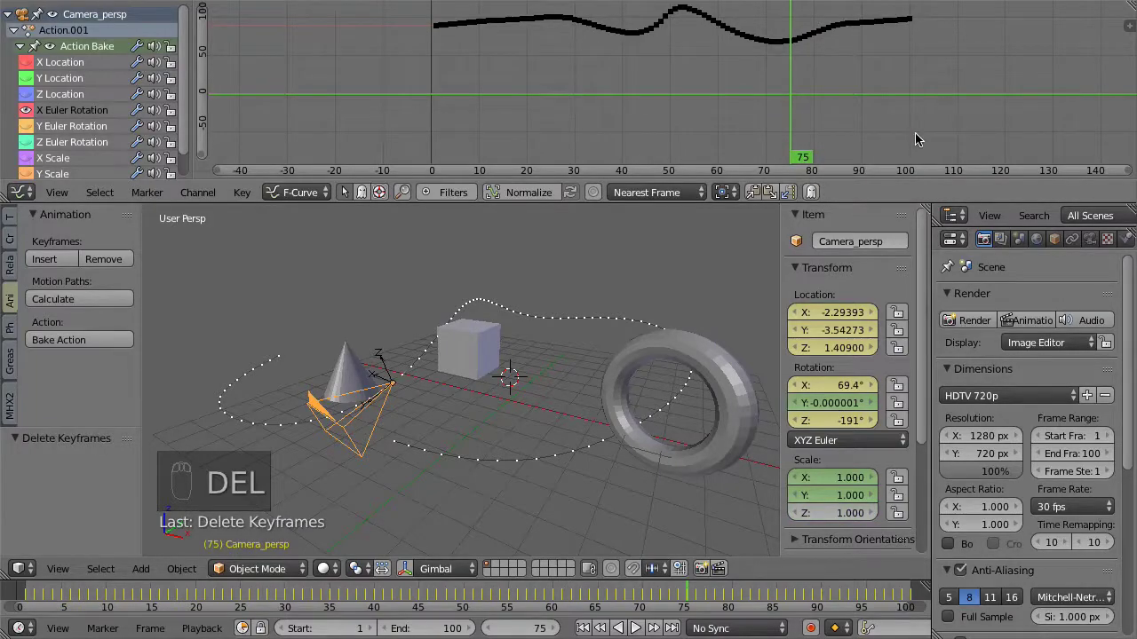
# Show only the Y Euler Rotation curve and raise its dropped middle keyframes by 180 along Y.
pyautogui.click(26, 110)
pyautogui.click(26, 126)
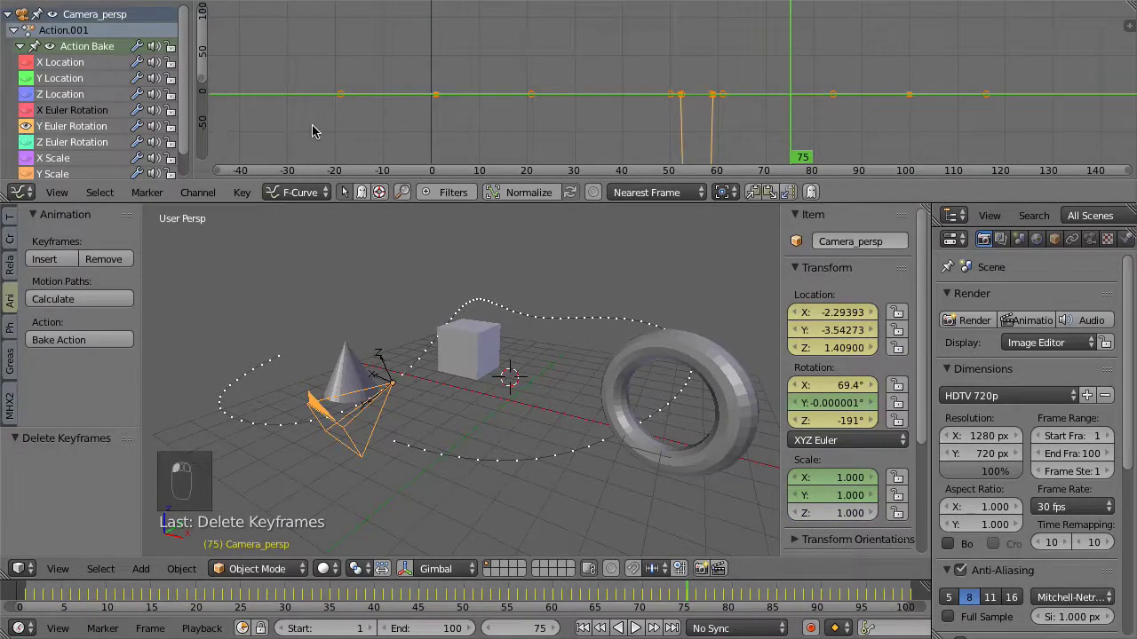
pyautogui.press('KP_Decimal')
pyautogui.press('a')
pyautogui.press('a')
pyautogui.press('b')
pyautogui.moveTo(628, 121); pyautogui.dragTo(764, 168)
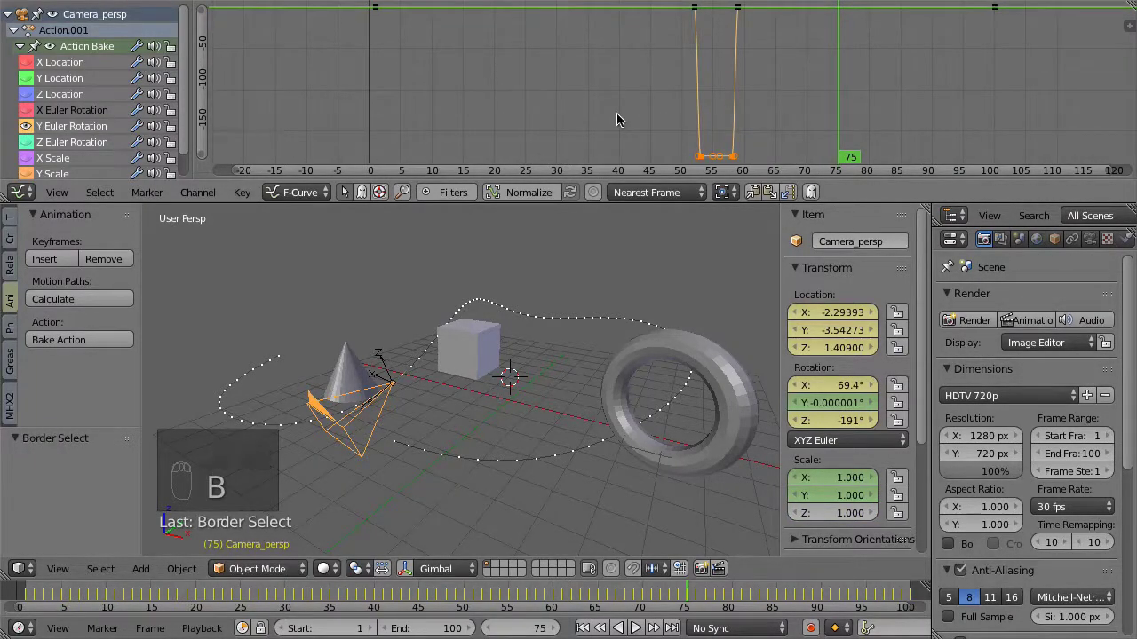
pyautogui.write('gy180')
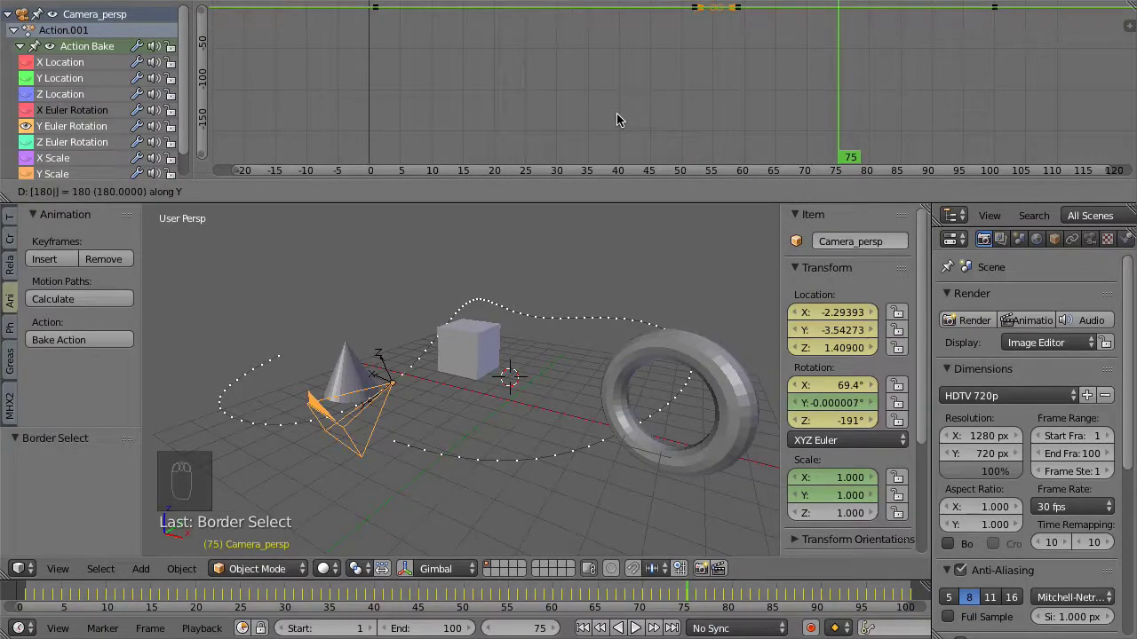
pyautogui.press('Return')
# Raise the later keys of the Z Euler Rotation curve by 180, and raise them together with the middle segment by another 180.
pyautogui.press('a')
pyautogui.press('KP_Decimal')
pyautogui.press('a')
pyautogui.press('a')
pyautogui.press('b')
pyautogui.moveTo(720, 89); pyautogui.dragTo(1120, 165)
pyautogui.write('gy180')
pyautogui.press('Return')
pyautogui.press('b')
pyautogui.moveTo(679, 40); pyautogui.dragTo(748, 93)
pyautogui.write('gy180')
pyautogui.press('Return')
# Collapse the Graph Editor to its header strip and play the corrected camera animation.
pyautogui.moveTo(249, 202); pyautogui.dragTo(286, 9)
pyautogui.hotkey('alt', 'a')
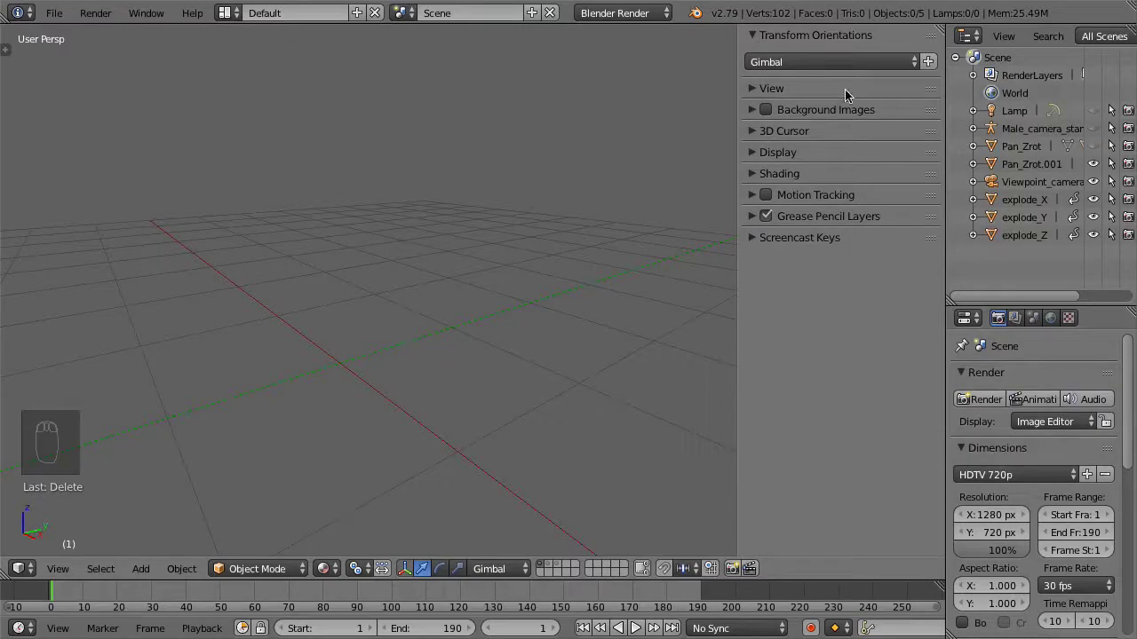
# Split the 3D view, switch the new area to a Text Editor, and create a new text block in it.
pyautogui.moveTo(940, 30); pyautogui.dragTo(351, 53)
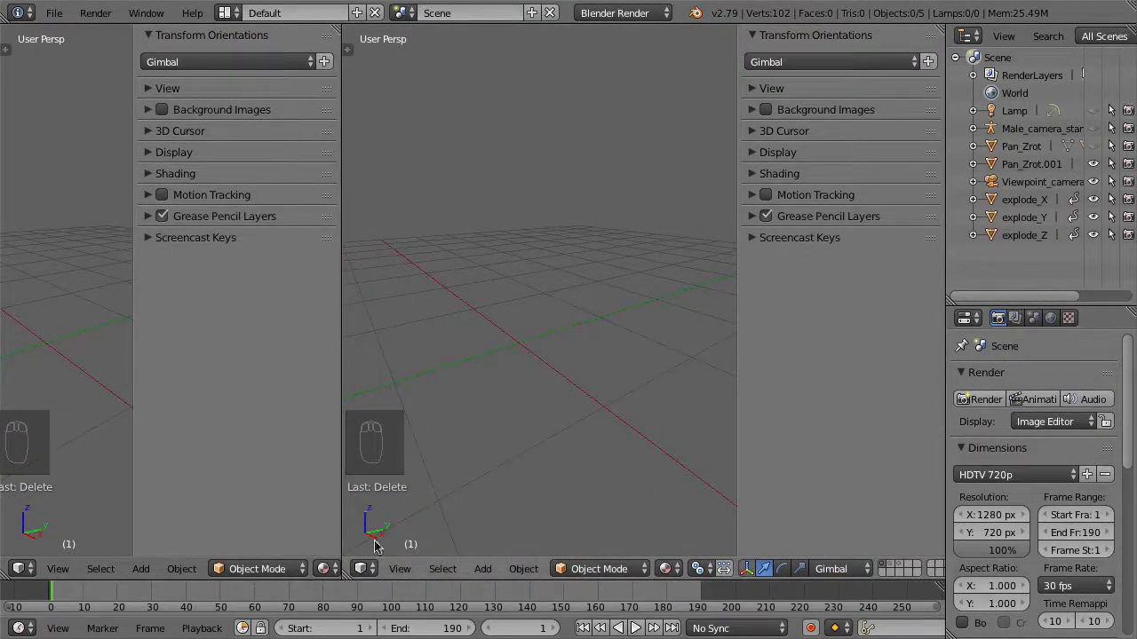
pyautogui.click(364, 569)
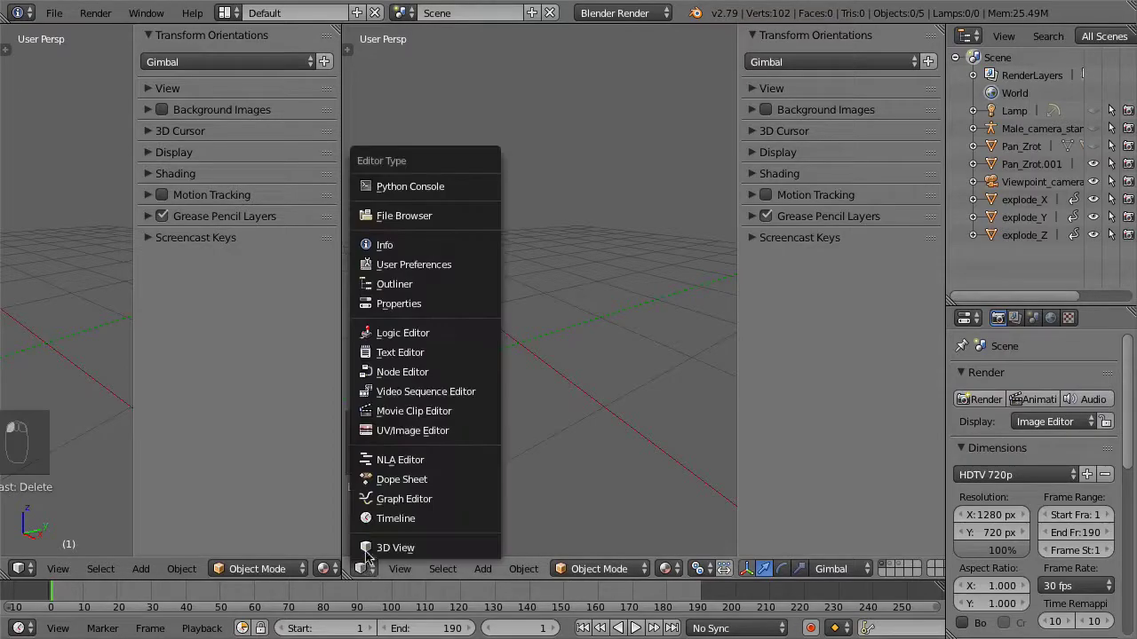
pyautogui.click(392, 355)
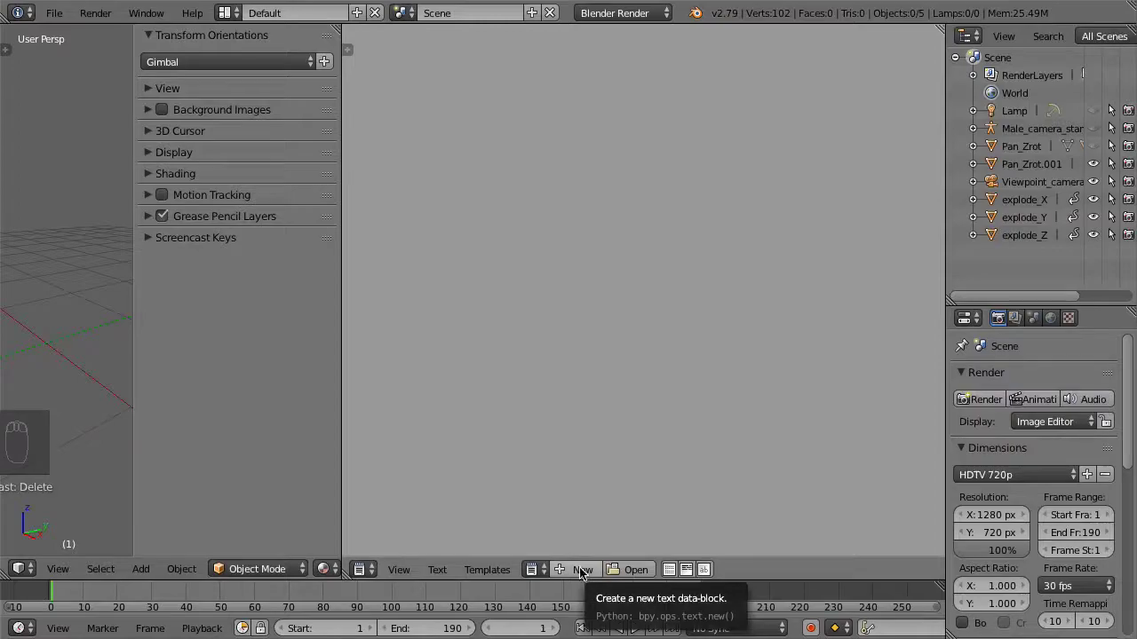
pyautogui.click(439, 570)
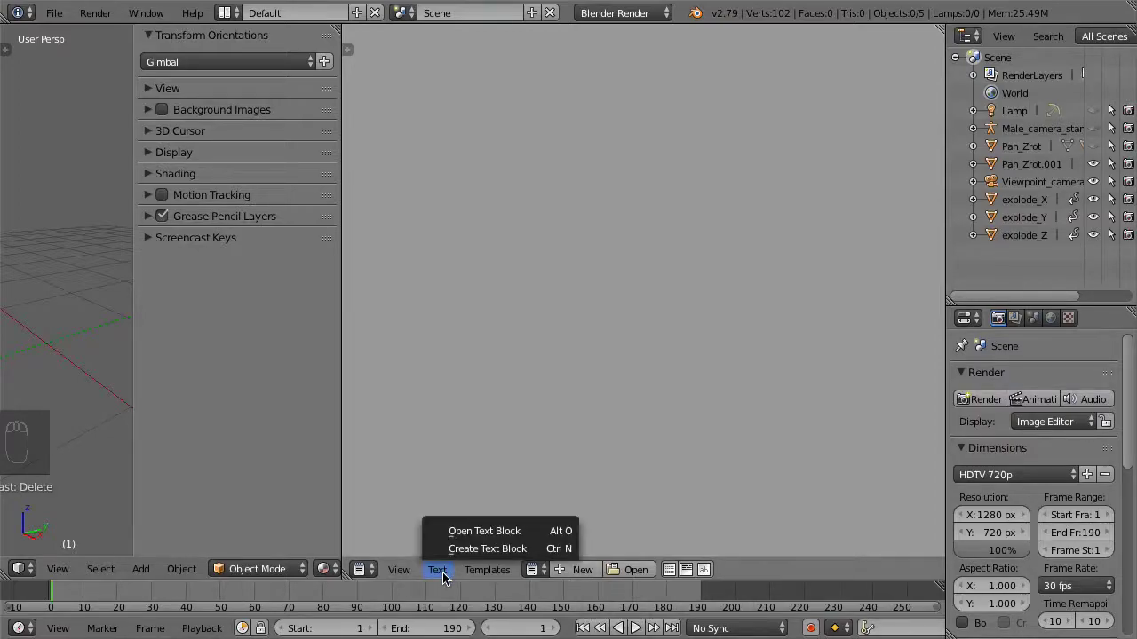
pyautogui.click(438, 548)
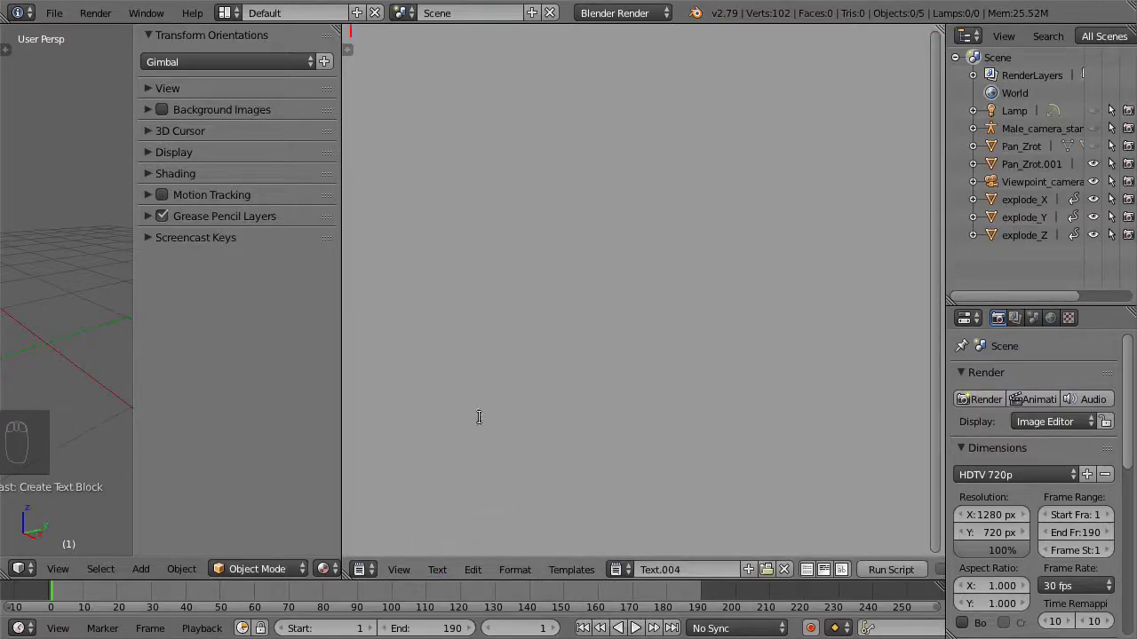
# Enter and run the bpy script that adds the YXZ empty Camera_mover and the constrained camera Camera_persp, restoring the full 3D view.
pyautogui.write('import bpy  bpy.ops.object.empty_add(type=\'ARROWS\', location=(0.0, 0.0, 0.0), rotation=(0.0, 0.0, 0.0)) bpy.context.object.rotation_mode = \'YXZ\' bpy.context.object.name = "Camera_mover"  bpy.ops.object.camera_add(location=(0.0, 0.0, 0.0), rotation=(1.5708, 0.0, 0.0)) bpy.context.object.name = "Camera_persp" bpy.ops.object.constraint_add(type=\'COPY_ROTATION\') bpy.context.object.constraints["Copy Rotation"].use_offset = True bpy.context.object.constraints["Copy Rotation"].target = bpy.data.objects["Camera_mover"]  bpy.ops.object.constraint_add(type=\'COPY_LOCATION\') bpy.context.object.constraints["Copy Location"].target = bpy.data.objects["Camera_mover"]  bpy.context.object.lock_location[0] = True bpy.context.object.lock_location[1] = True bpy.context.object.lock_location[2] = True bpy.context.object.lock_rotation[0] = True bpy.context.object.lock_rotation[1] = True bpy.context.object.lock_rotation[2] = True  bpy.context.object.data.clip_start = 1.5  bpy.ops.object.select_all(action=\'DESELECT\') bpy.data.objects[\'Camera_mover\'].select=True')
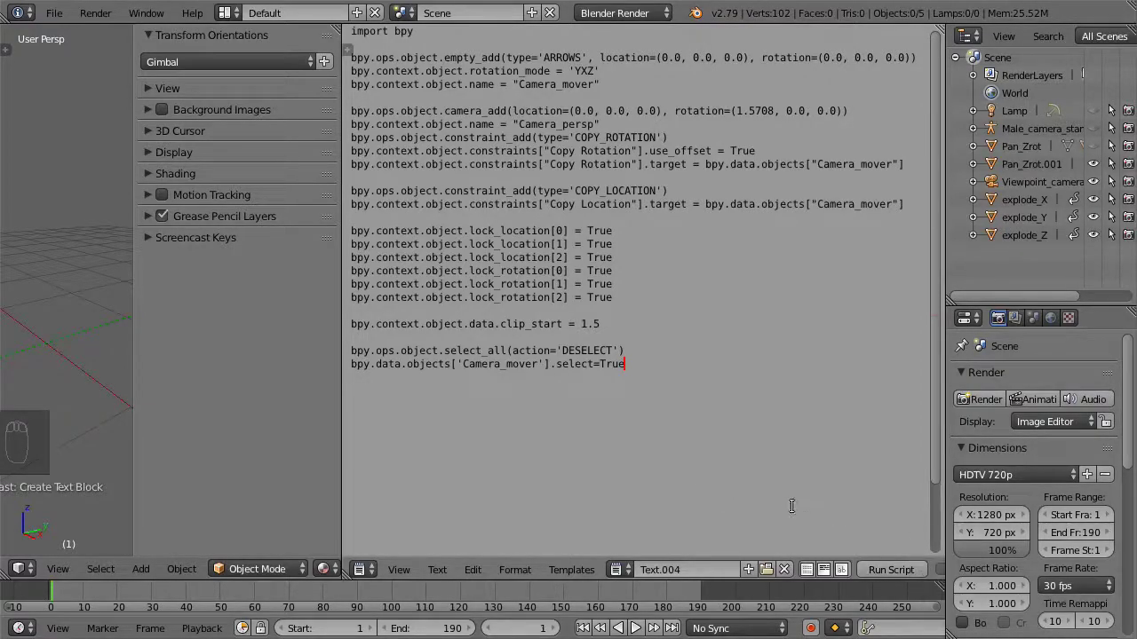
pyautogui.click(434, 571)
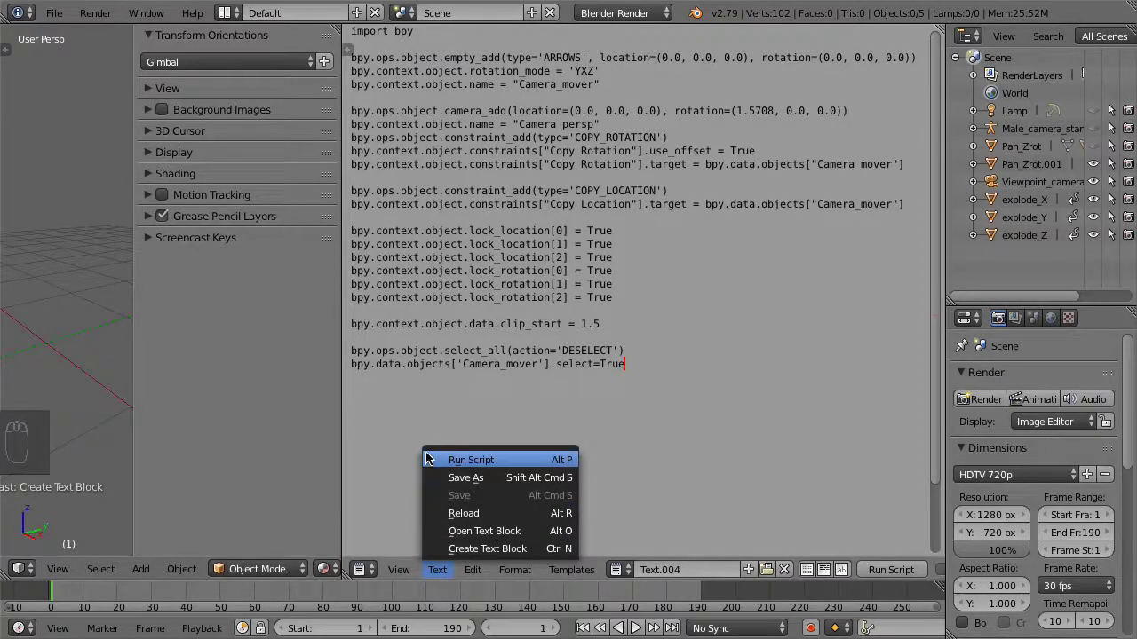
pyautogui.click(453, 460)
pyautogui.moveTo(337, 27); pyautogui.dragTo(420, 45)
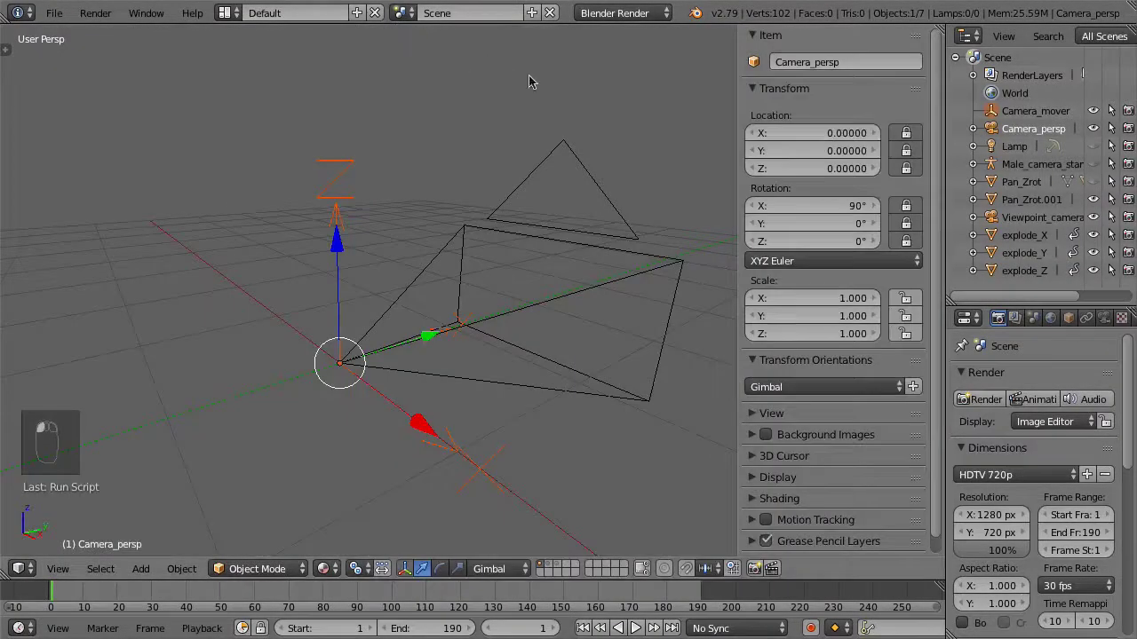
# Rotate Camera_mover to about X -7.3°, Y -19° and Z 27.9° to test the scripted rig.
pyautogui.click(1030, 112)
pyautogui.moveTo(824, 206); pyautogui.dragTo(848, 251)
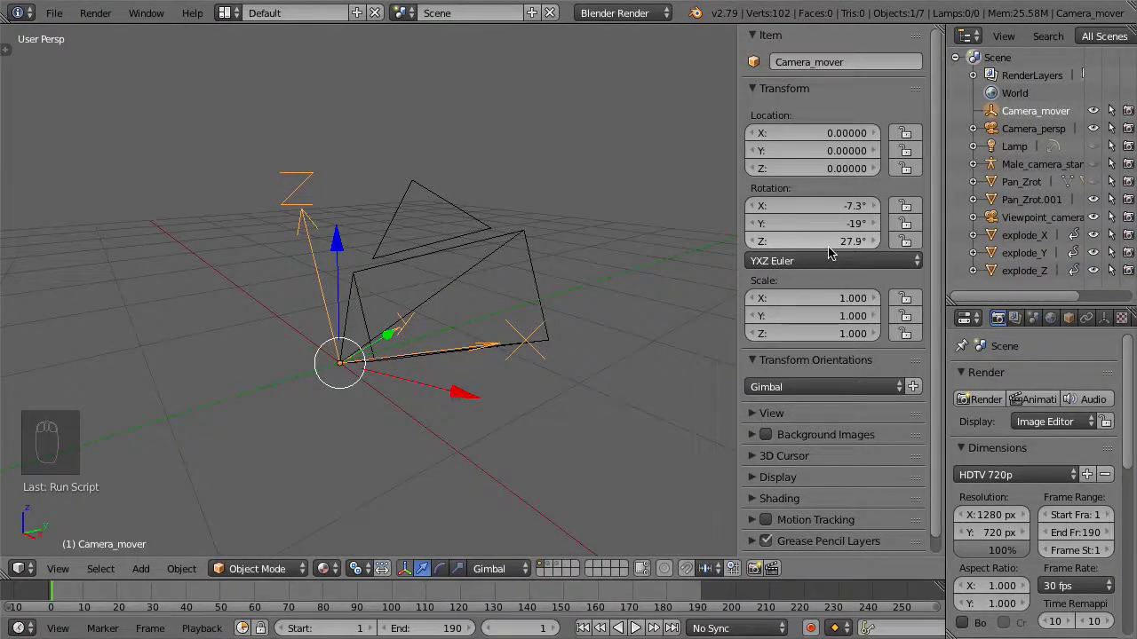